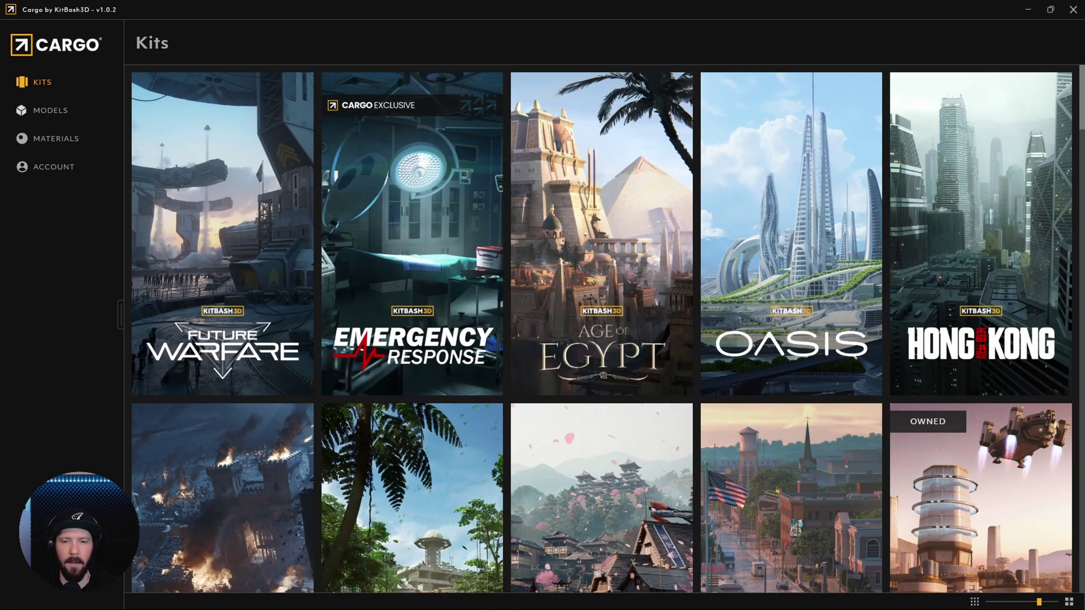
- Filter the Cargo Models list to show only Free models
click(48, 111)
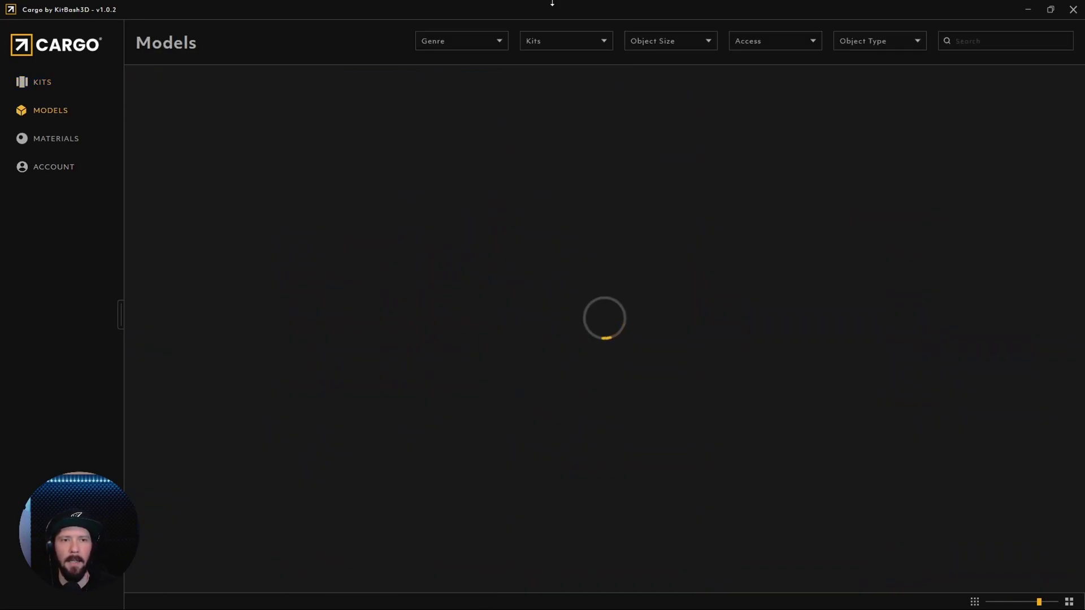
click(748, 41)
click(745, 83)
scroll(1082, 194, down, 3)
scroll(1082, 194, down, 6)
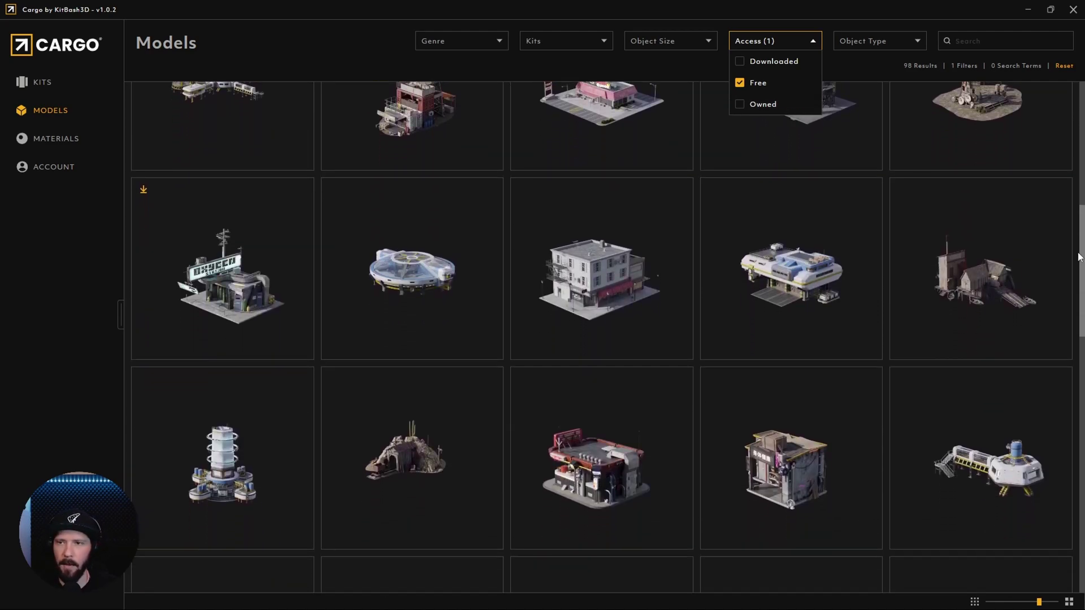
- Open the Business Block and City Hall model tiles for import
click(396, 361)
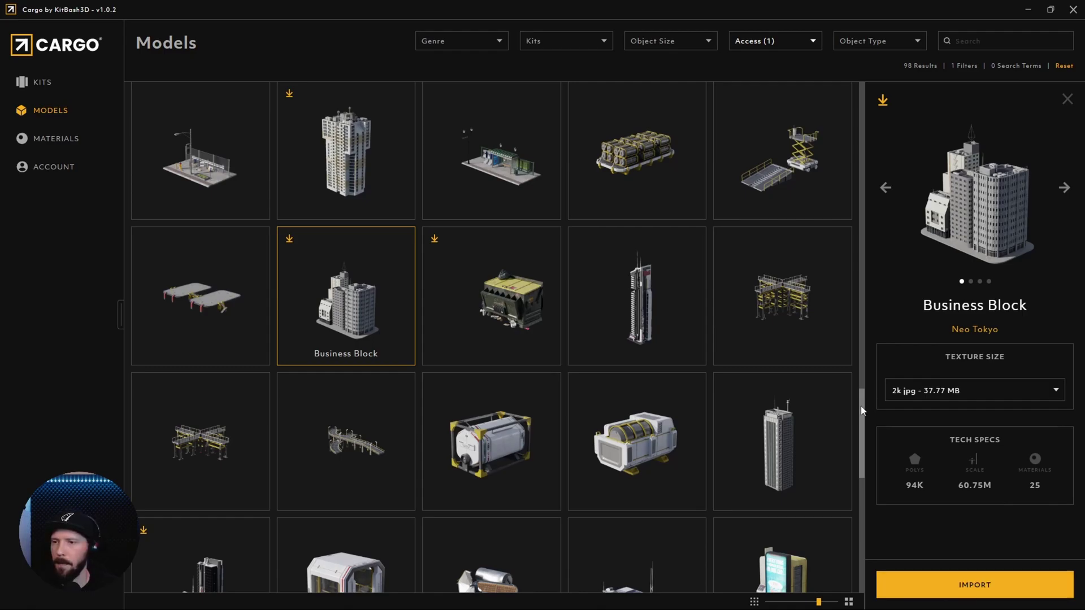
scroll(863, 410, down, 5)
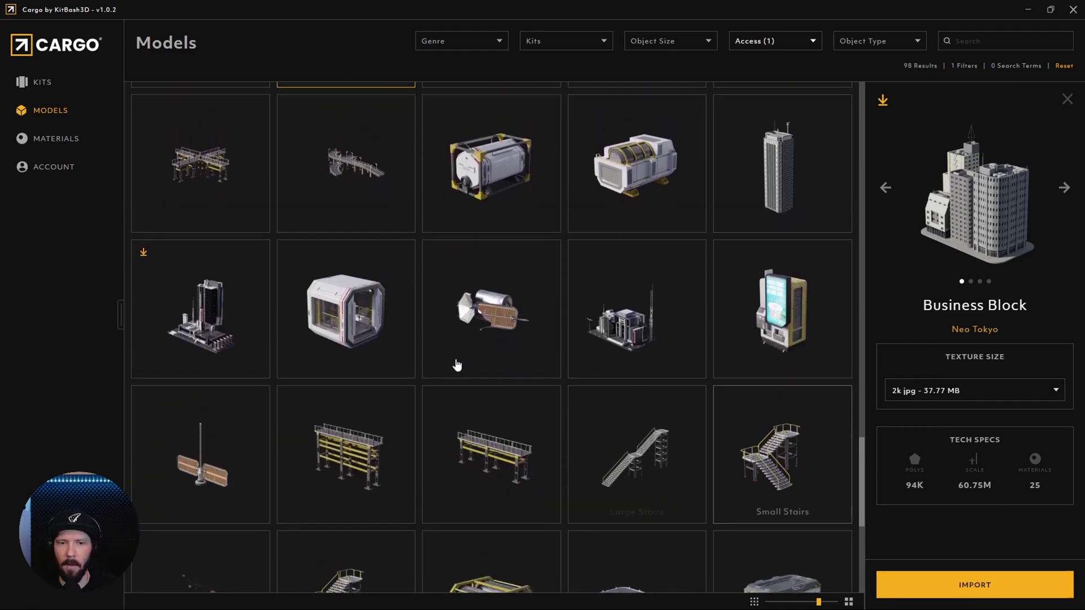
click(214, 328)
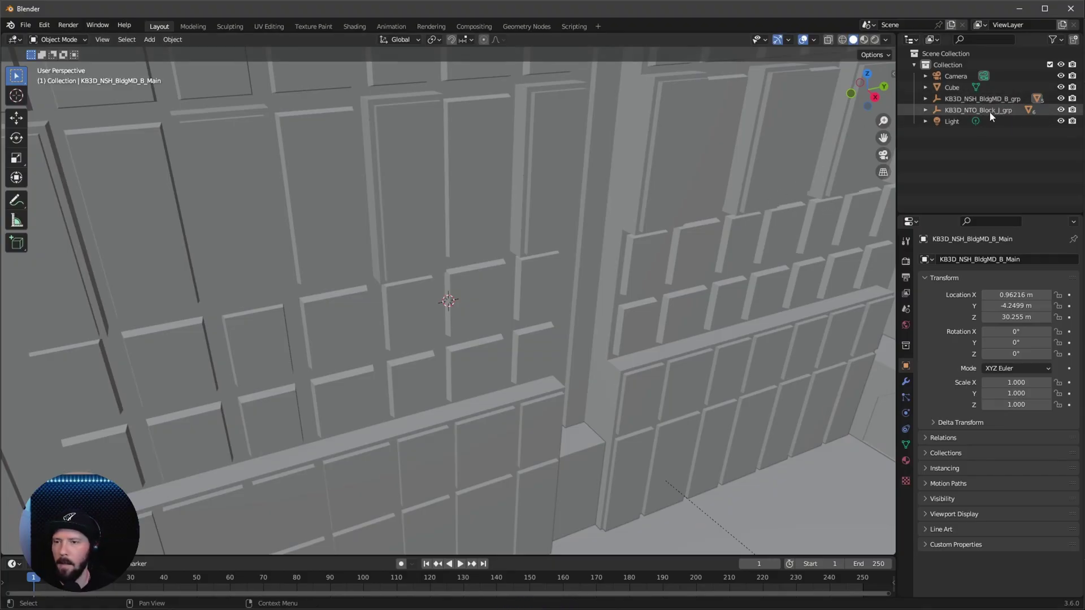
- Frame the imported building and select KB3D_NSH_BldgMD_B_grp, leaving it at the origin
key(KP_Decimal)
scroll(650, 385, down, 5)
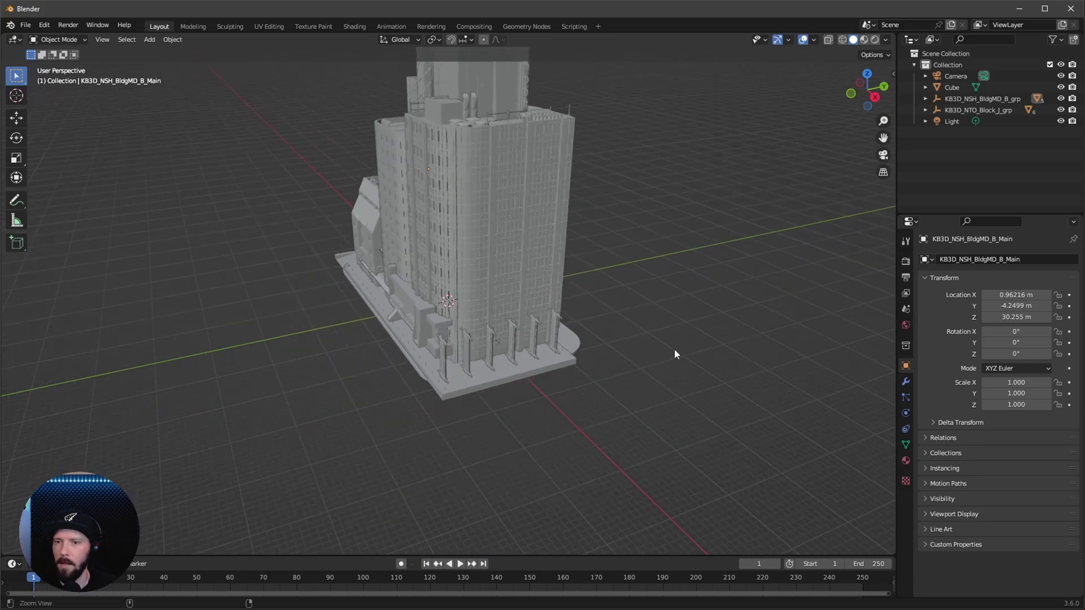
middle_drag(670, 348, 729, 305)
click(982, 98)
key(g)
key(Escape)
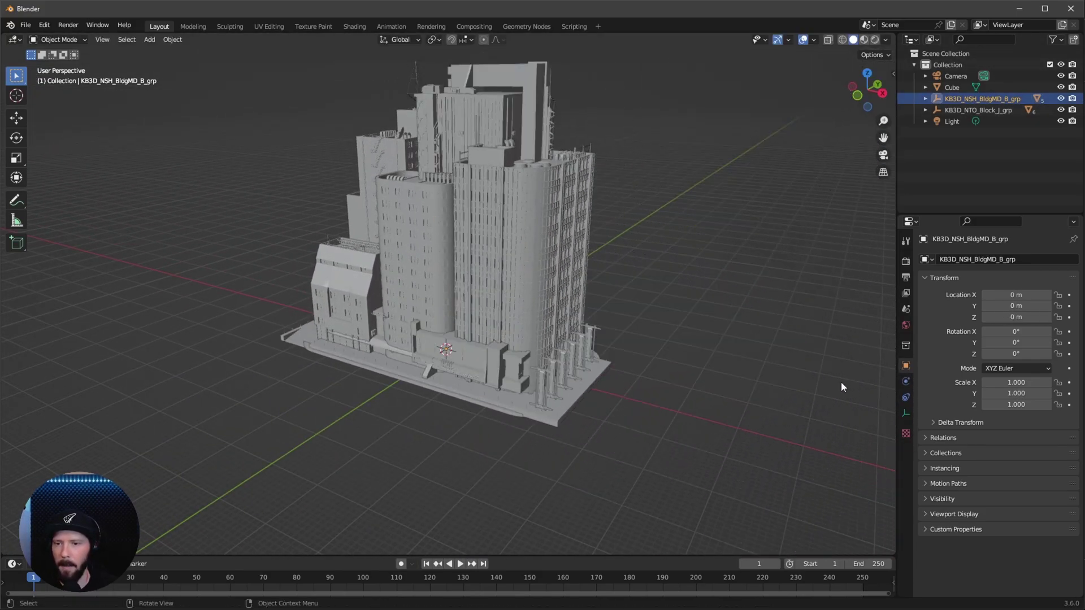
- Show the sidebar transform values, with location 0 m on X, Y and Z
middle_drag(841, 381, 606, 174)
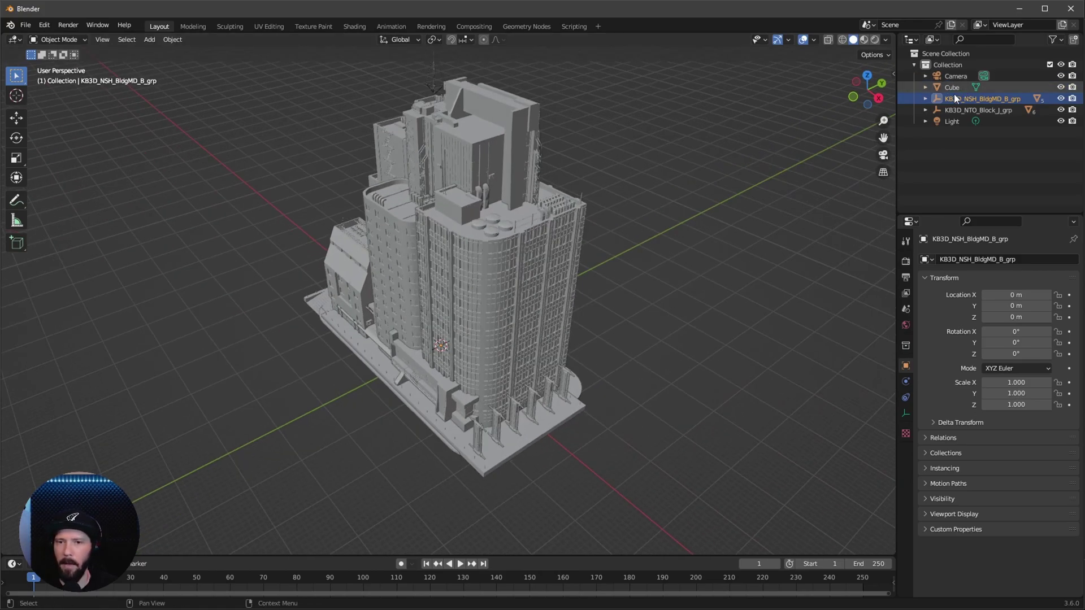
middle_drag(565, 365, 638, 361)
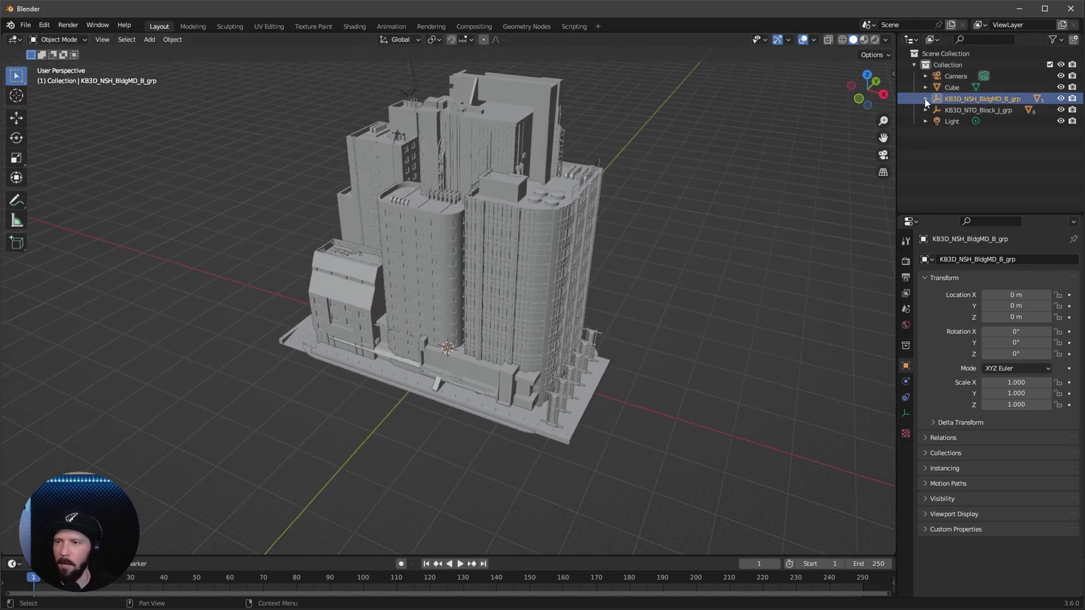
key(n)
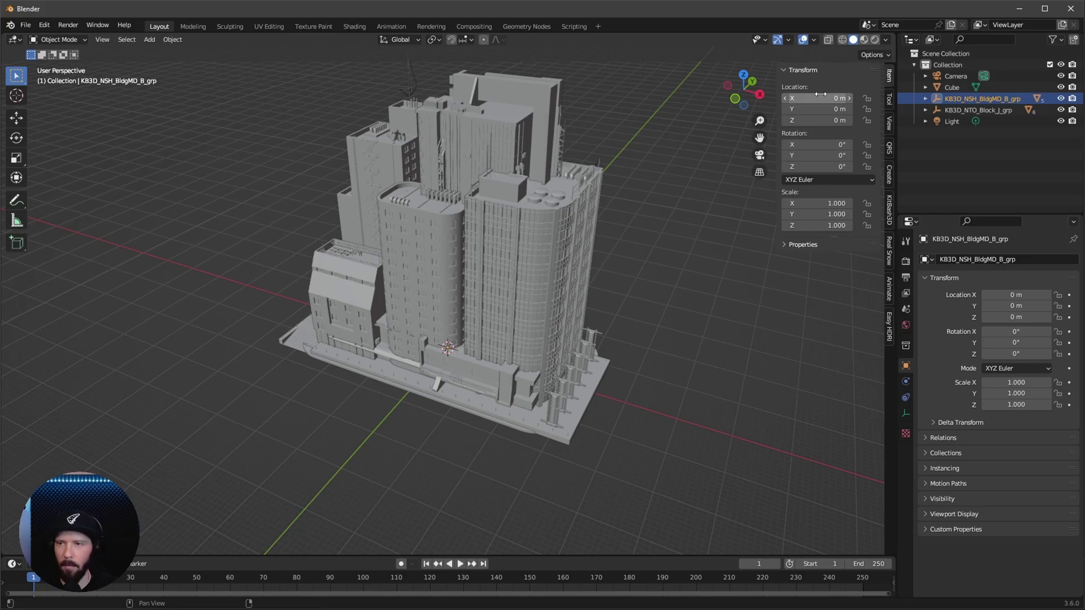
click(962, 162)
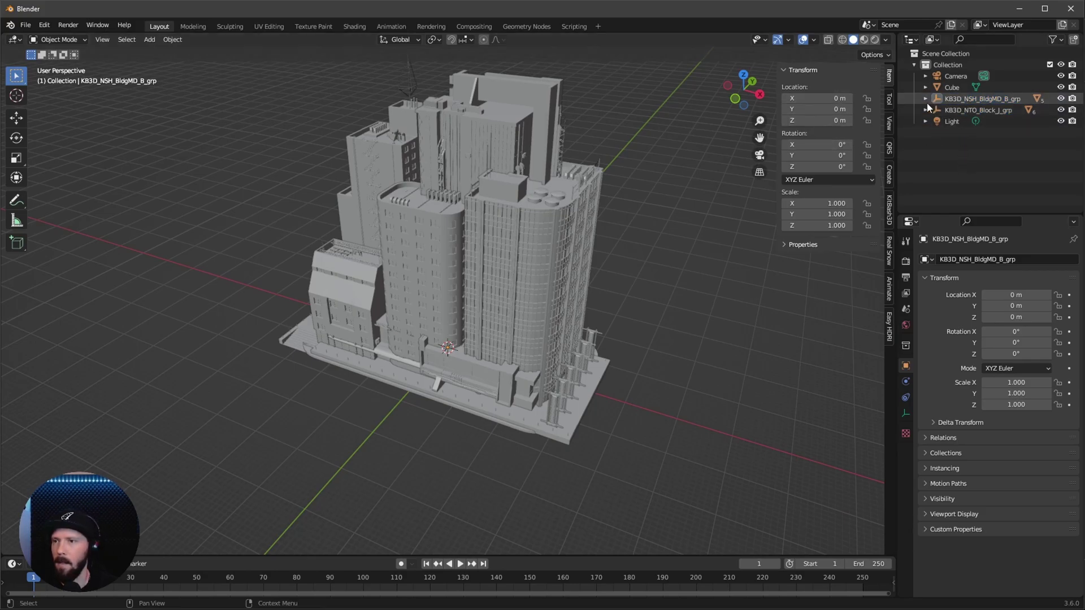
- Move the first building's five parts into a new _building_A collection
click(925, 99)
click(959, 100)
shift+click(979, 151)
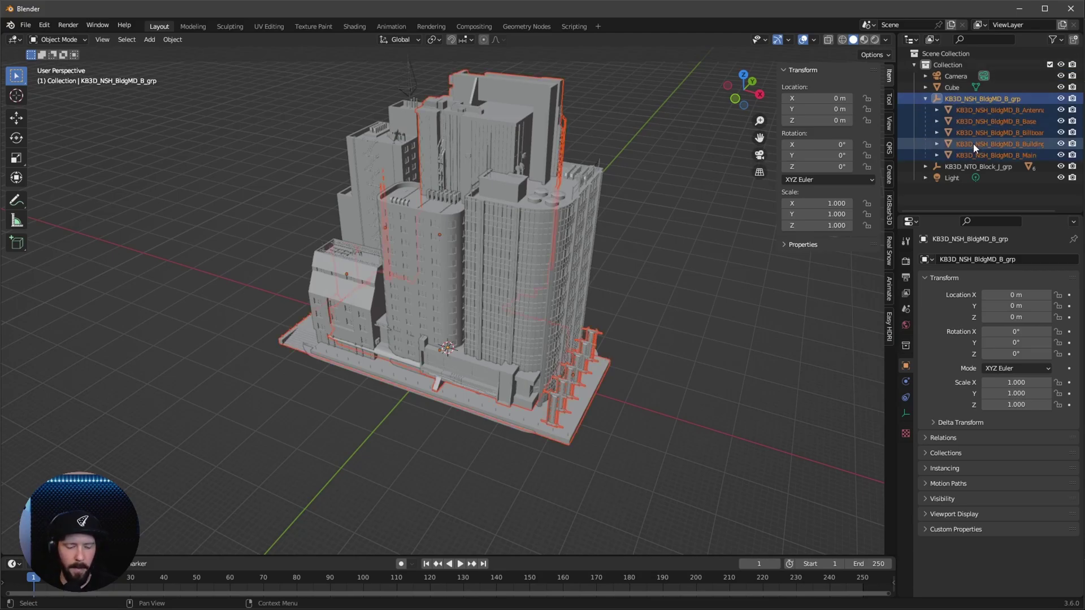
key(m)
click(949, 172)
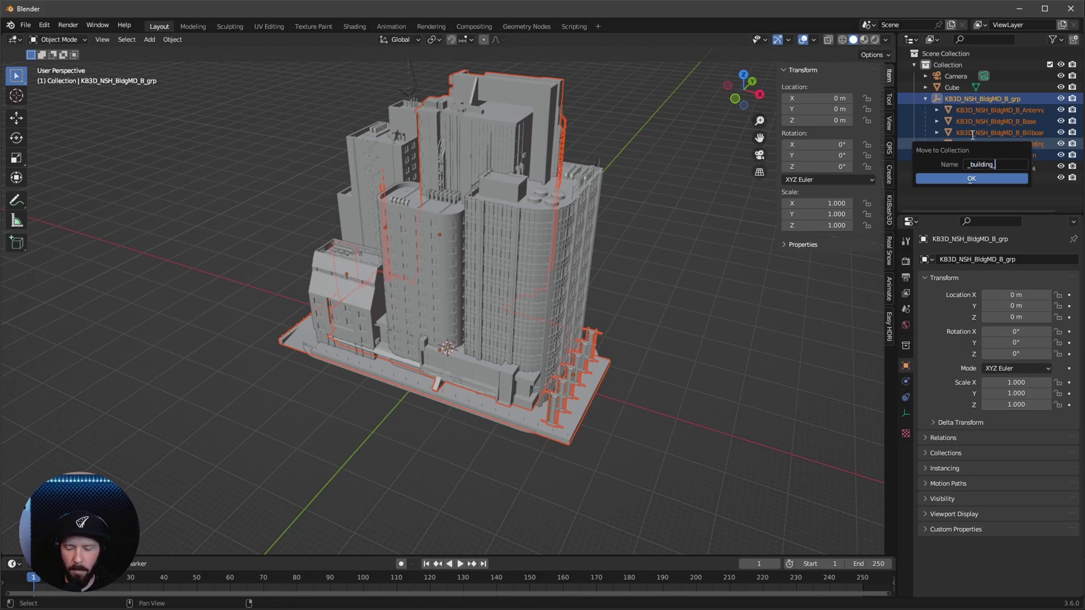
key(Return)
- Start a new collection for the six KB3D_NTO_Block_J_grp parts, clearing its default name
click(1005, 97)
click(924, 99)
shift+click(989, 165)
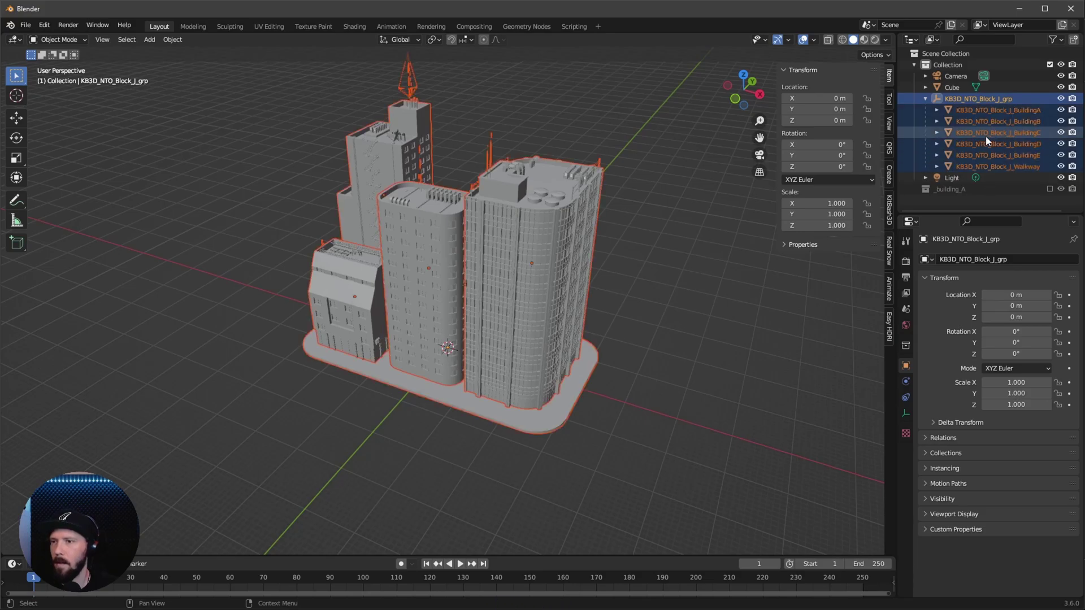
key(m)
click(987, 139)
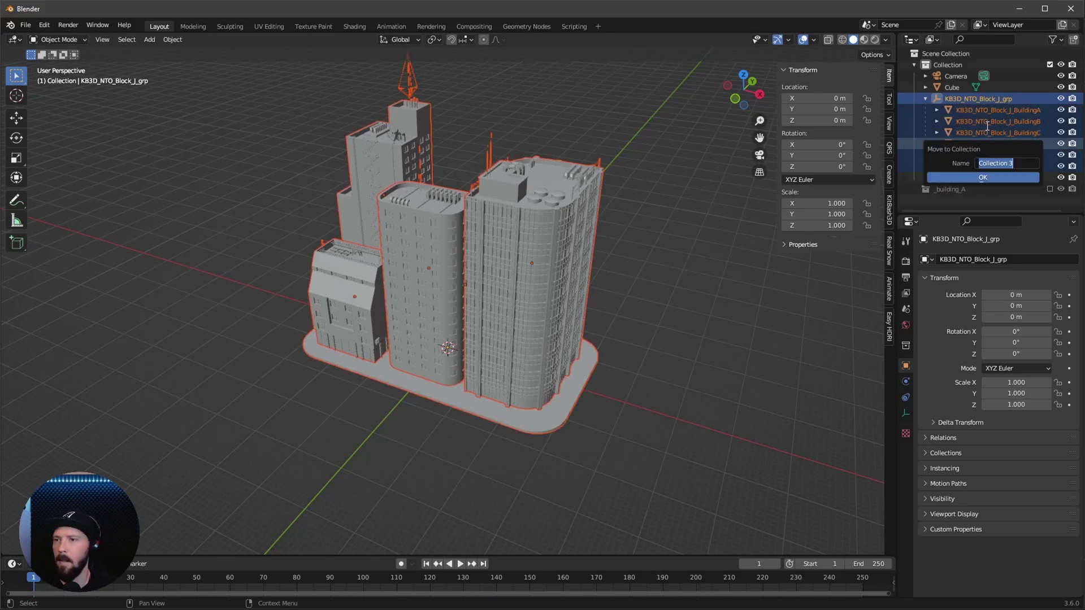
key(BackSpace)
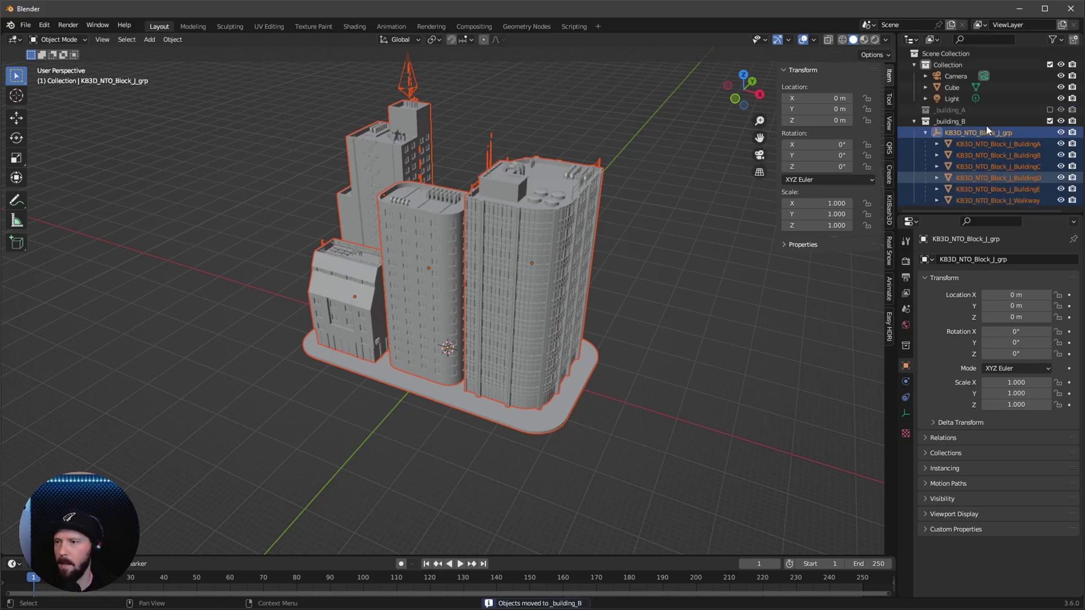
- Finish the _building_B collection, then instance _building_A and _building_B into the scene
click(985, 177)
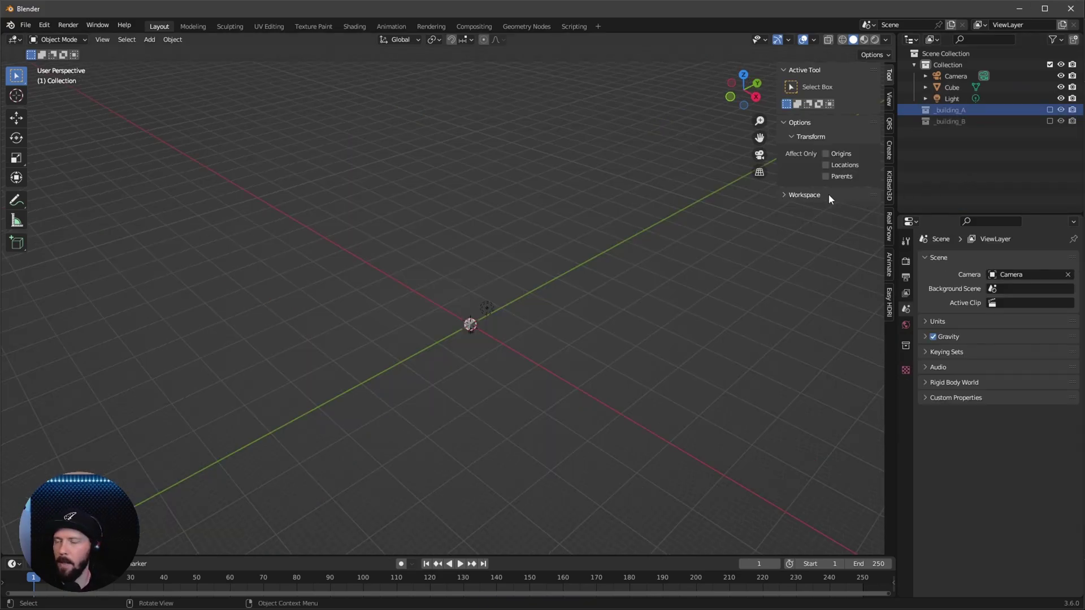
right_click(989, 108)
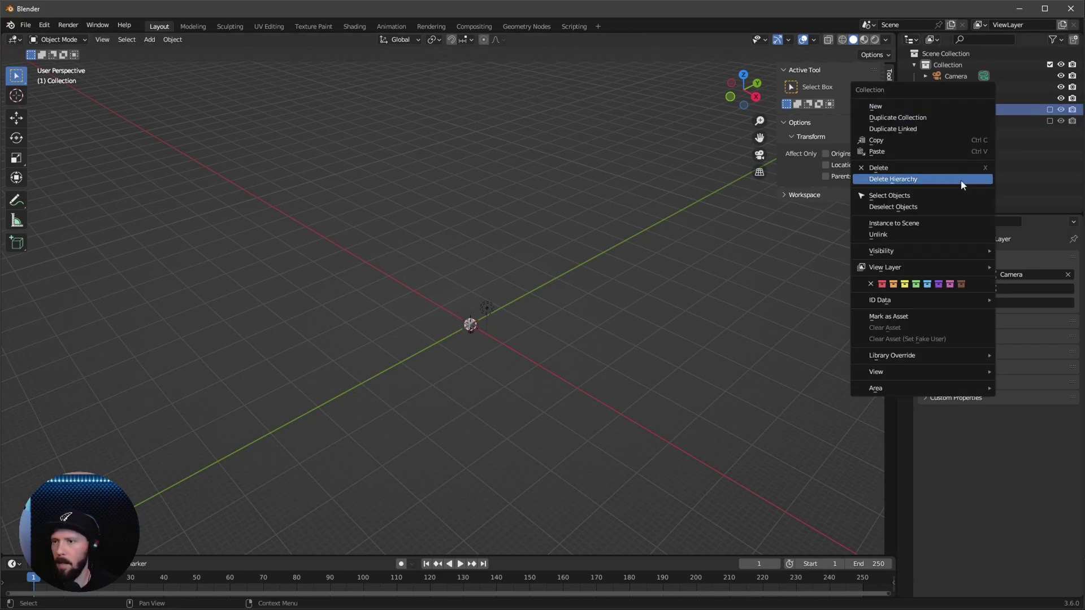
click(954, 226)
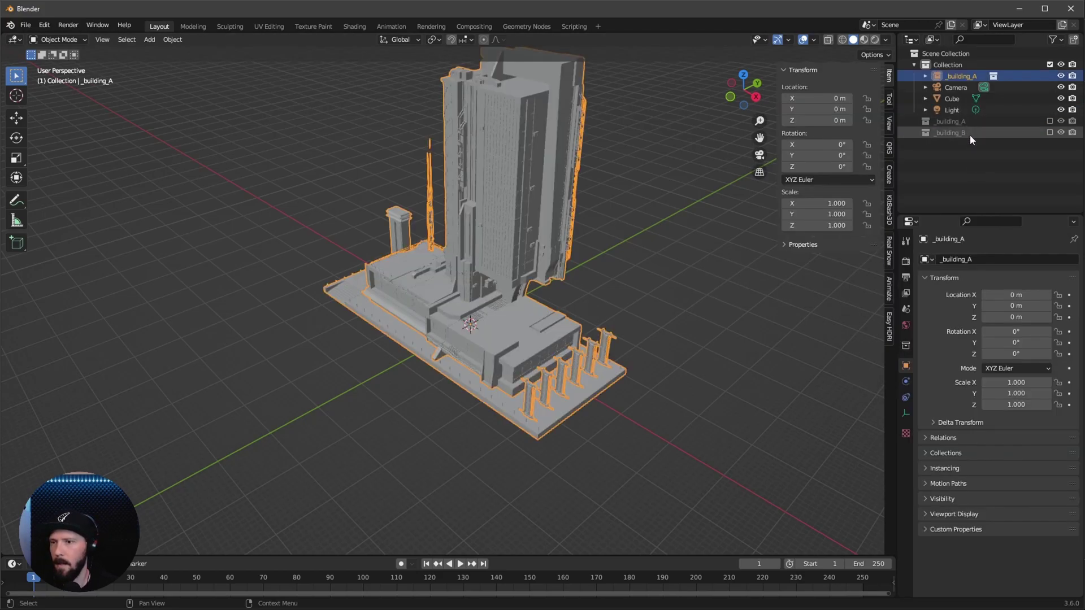
click(971, 134)
right_click(992, 134)
click(978, 164)
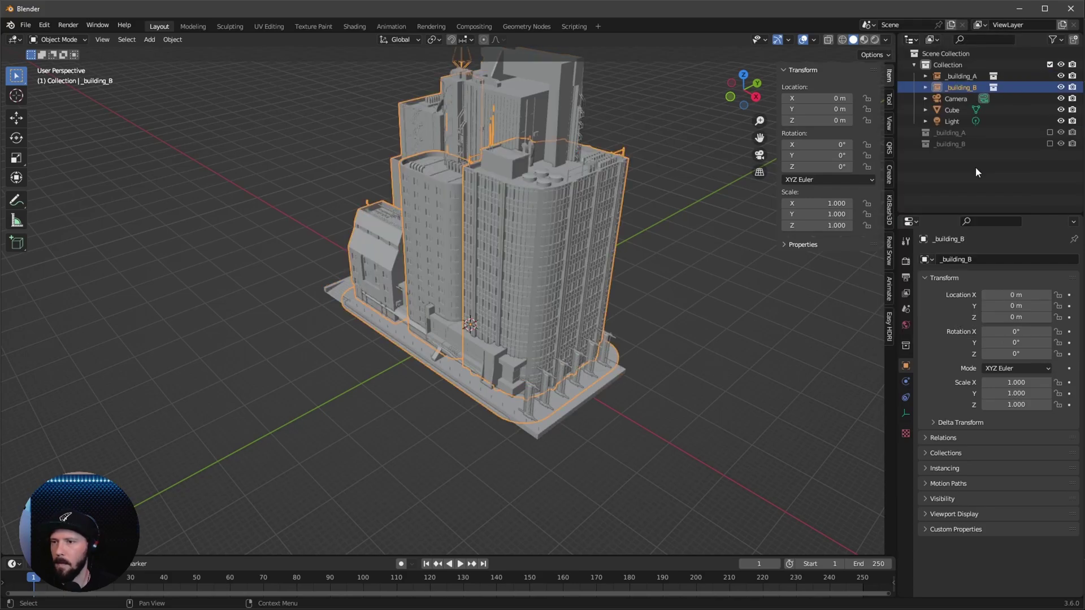
click(976, 167)
- Move both building instances into a new _cityBuildings collection
click(954, 75)
shift+click(961, 87)
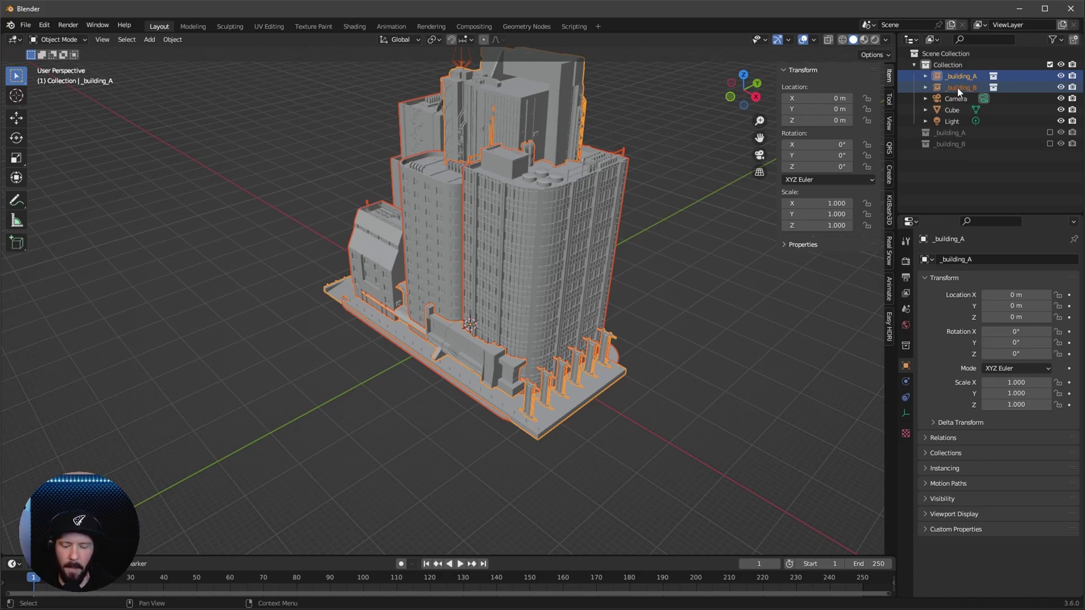
key(m)
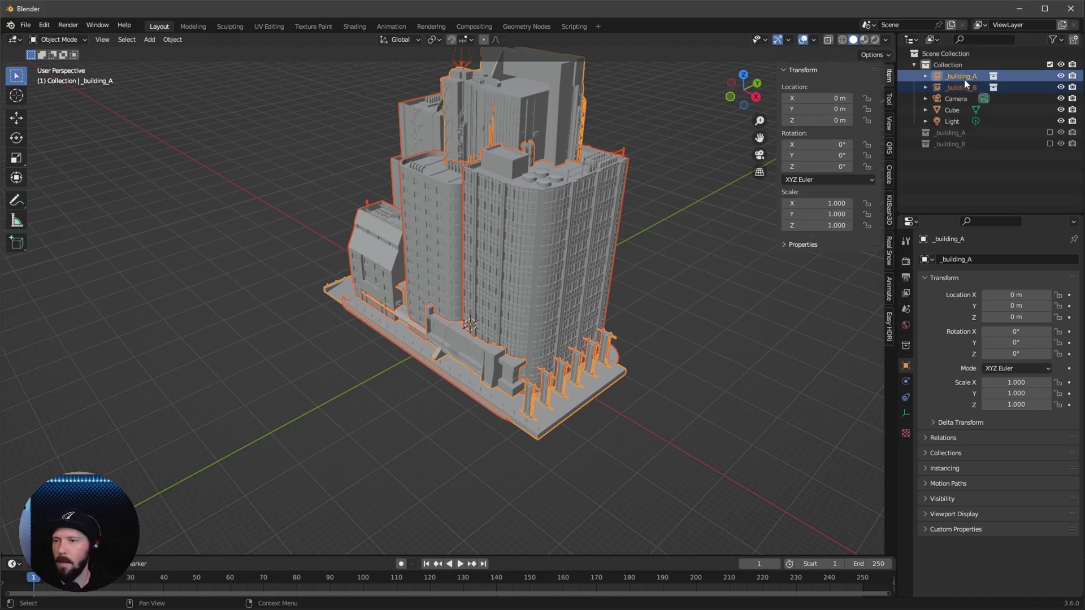
click(960, 81)
text(_cityBuildings)
key(Return)
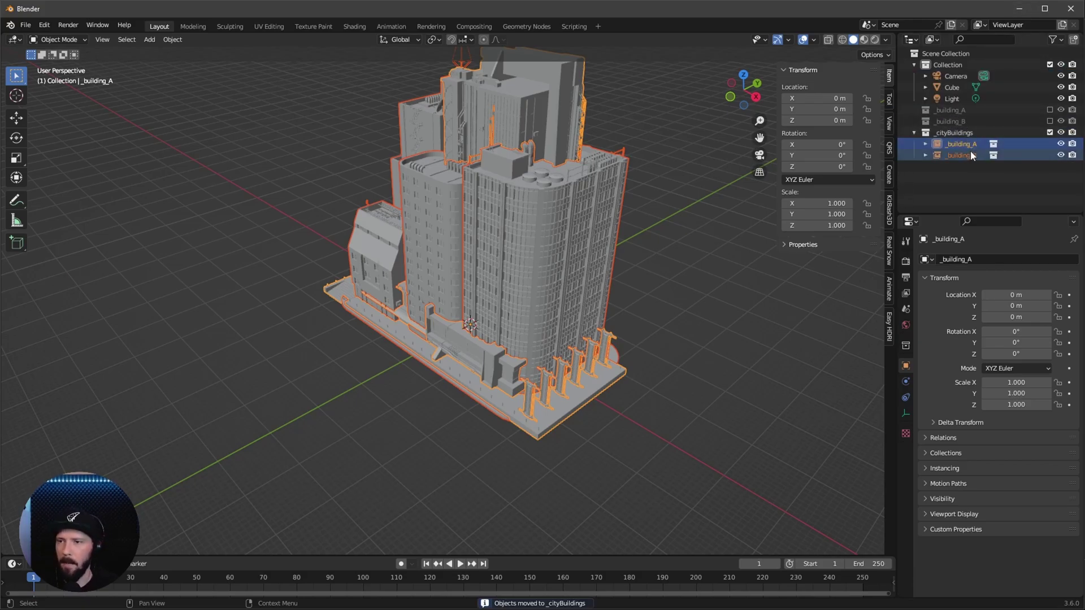
- Exclude _cityBuildings from the view layer and select the Cube
click(1050, 134)
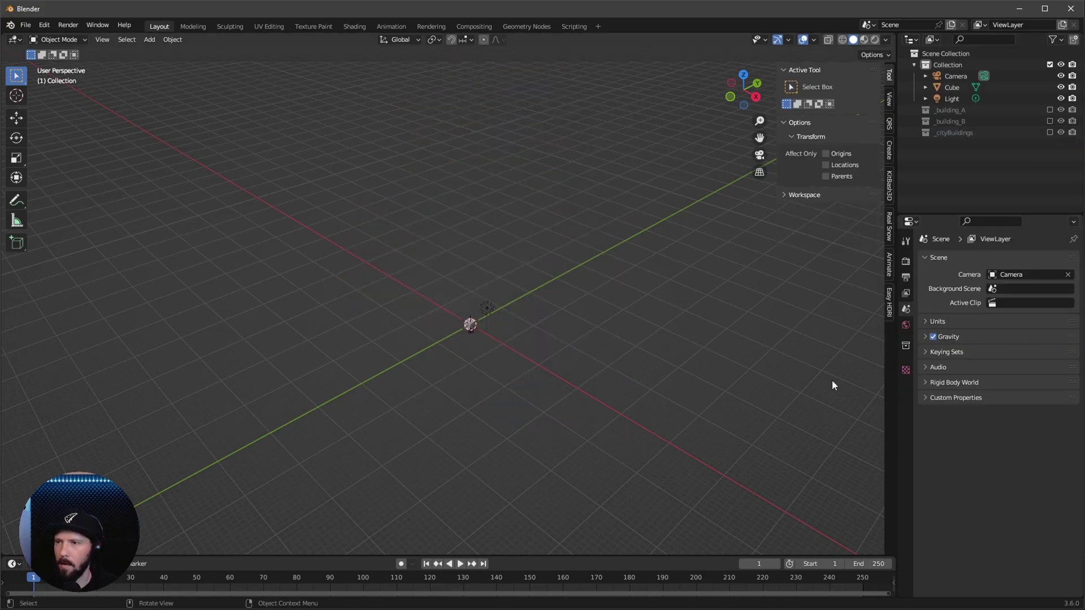
drag(553, 557, 559, 490)
scroll(684, 362, up, 10)
shift+middle_drag(684, 362, 574, 299)
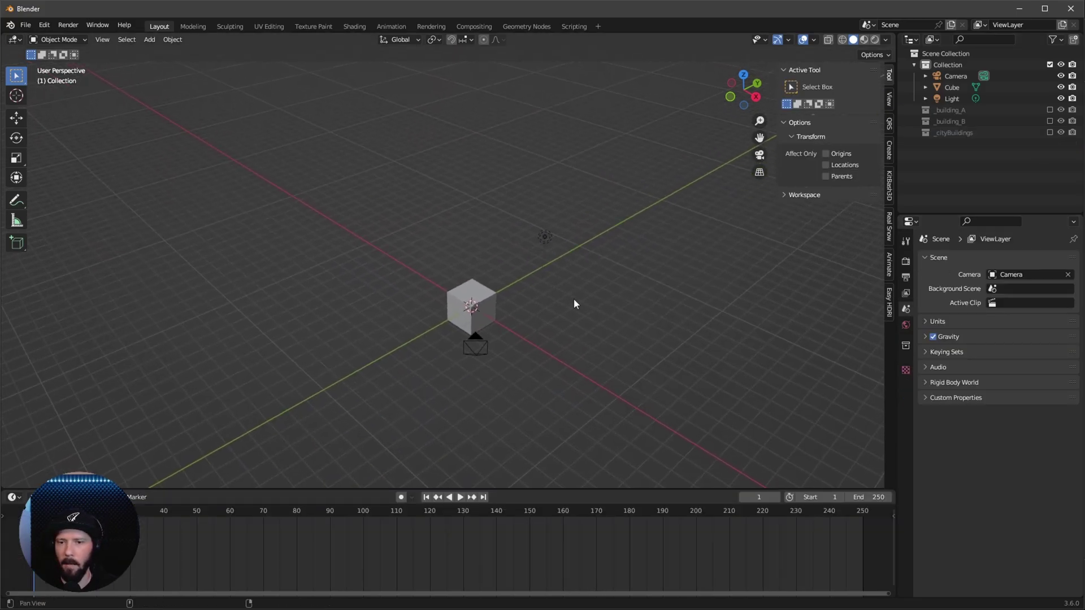
click(486, 324)
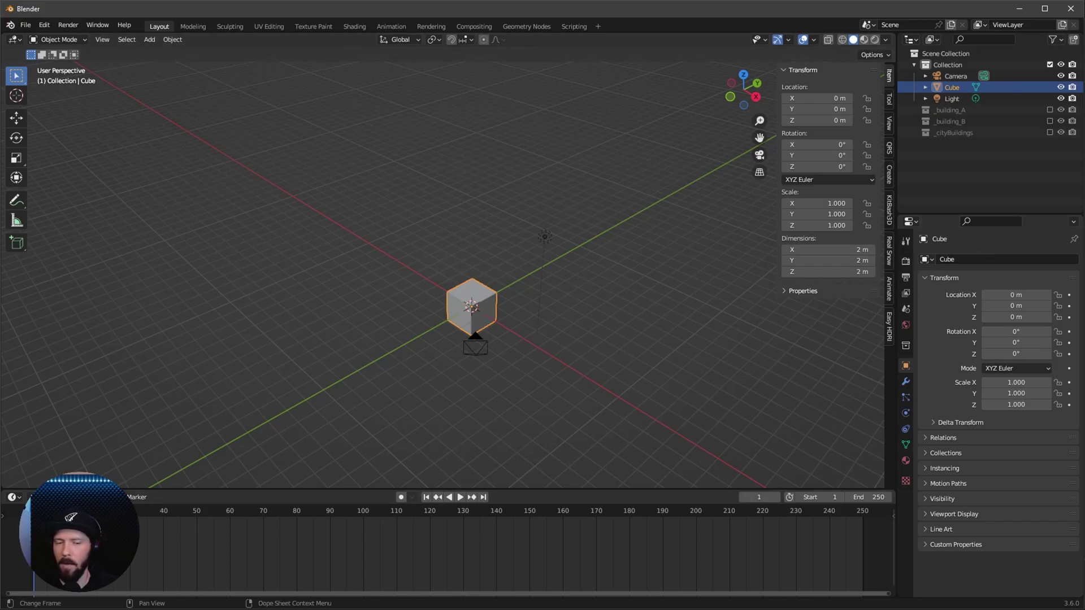
- Turn the timeline into a Geometry Node editor and give the Cube a new GN_city tree
click(13, 497)
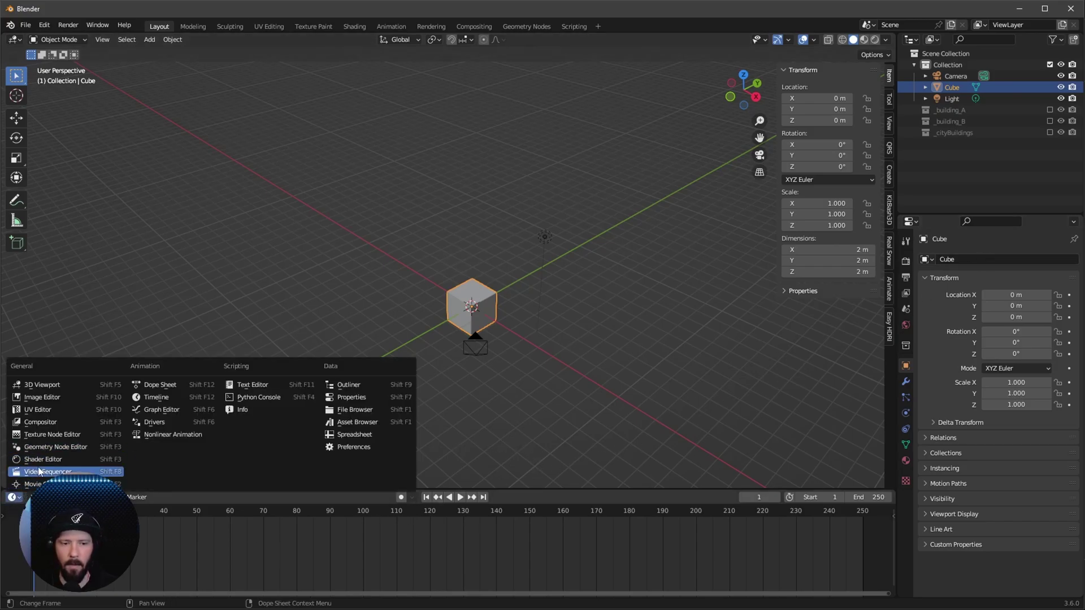
click(56, 447)
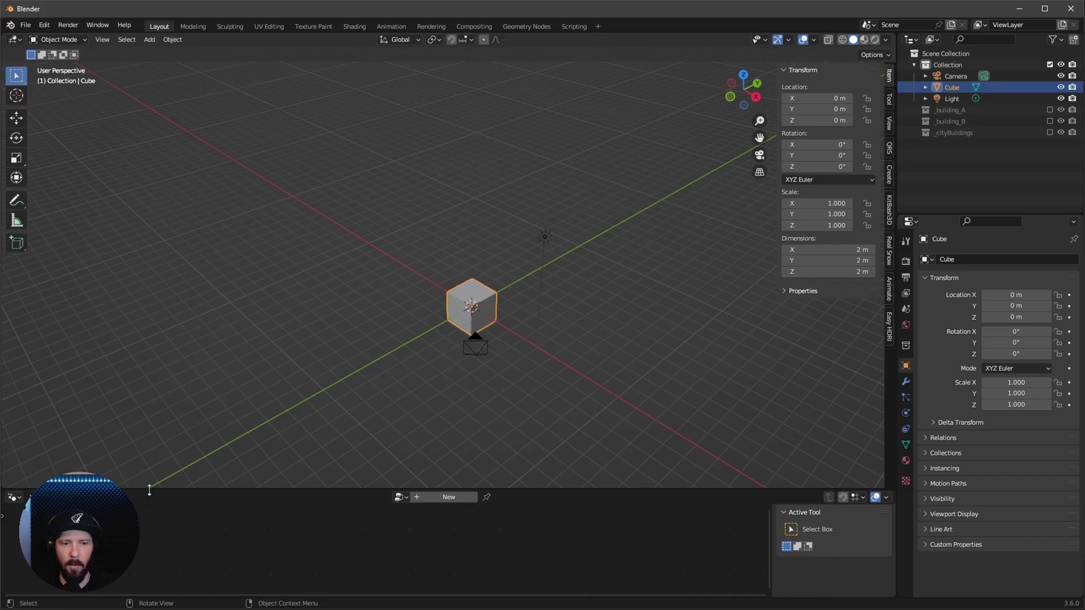
drag(149, 490, 149, 343)
click(449, 350)
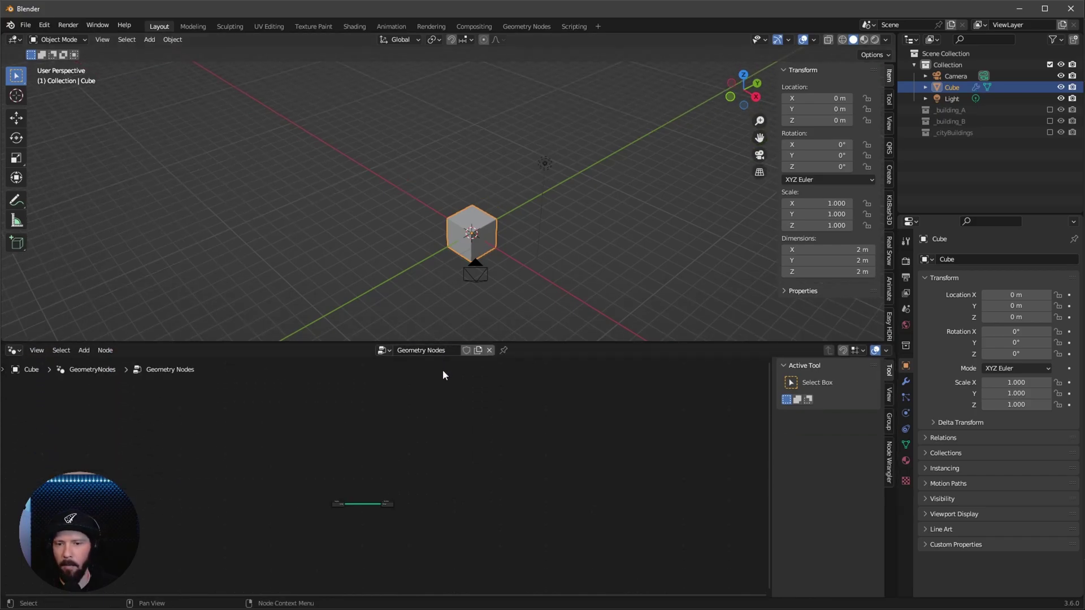
double_click(422, 350)
text(GN_city)
key(Return)
- Rename the Cube object to gn_city in the Outliner
double_click(952, 88)
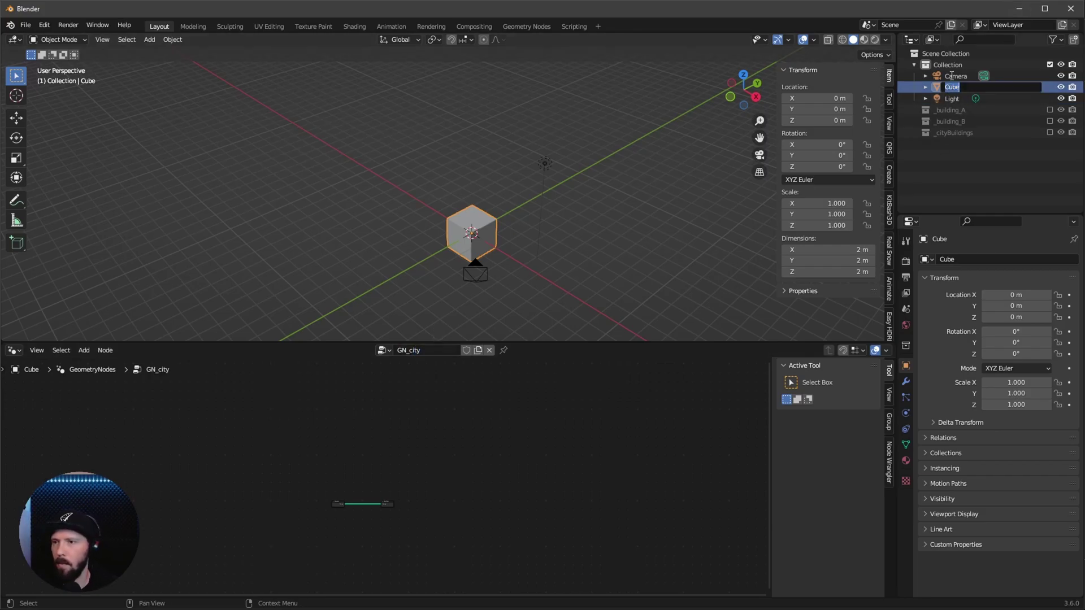
text(gn_city)
key(Return)
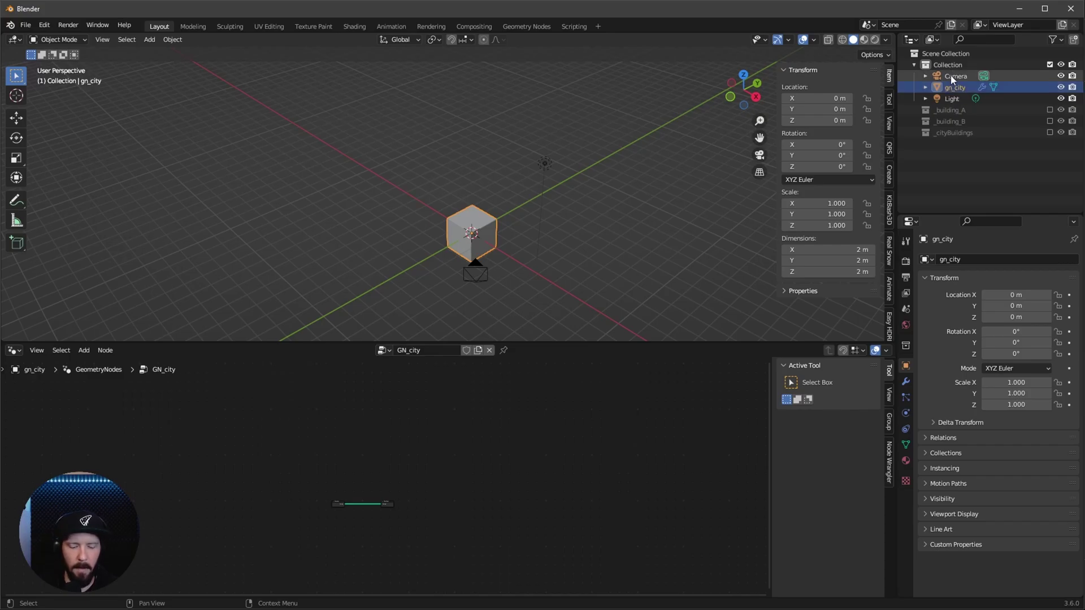
ctrl+middle_drag(508, 447, 454, 459)
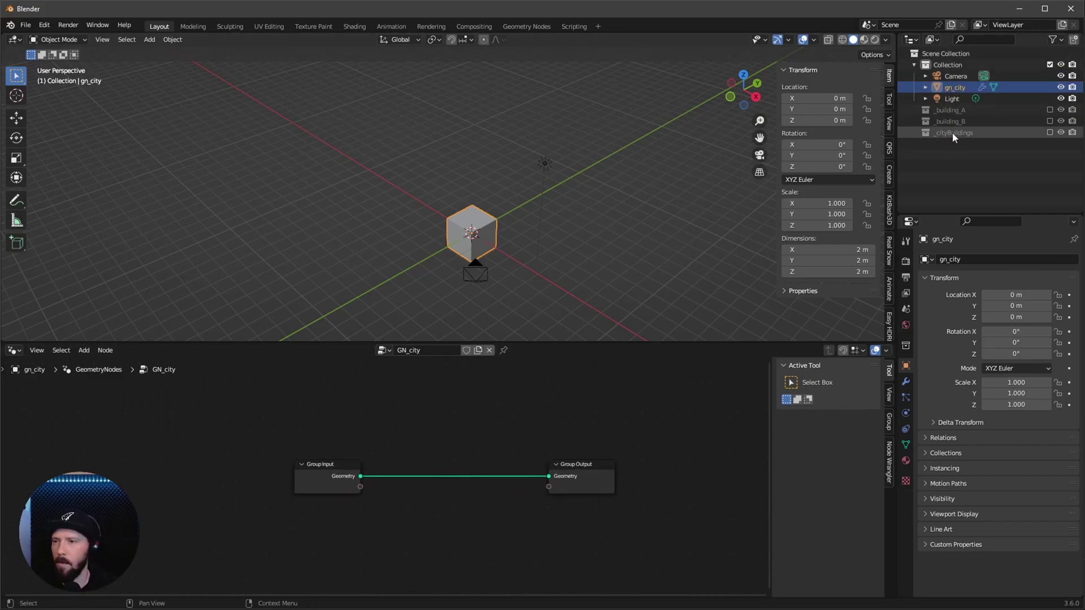
- Add a Collection Info node for _cityBuildings and an Instance on Points node
drag(952, 133, 327, 410)
middle_drag(475, 399, 444, 475)
drag(326, 514, 307, 489)
key(shift+a)
click(433, 374)
text(insta)
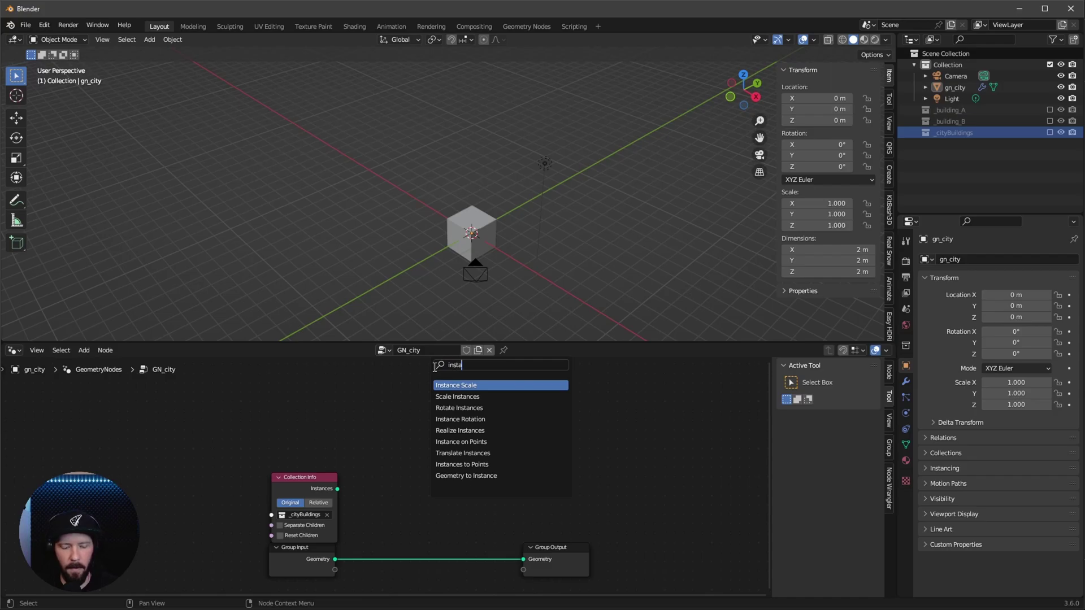
text(nce)
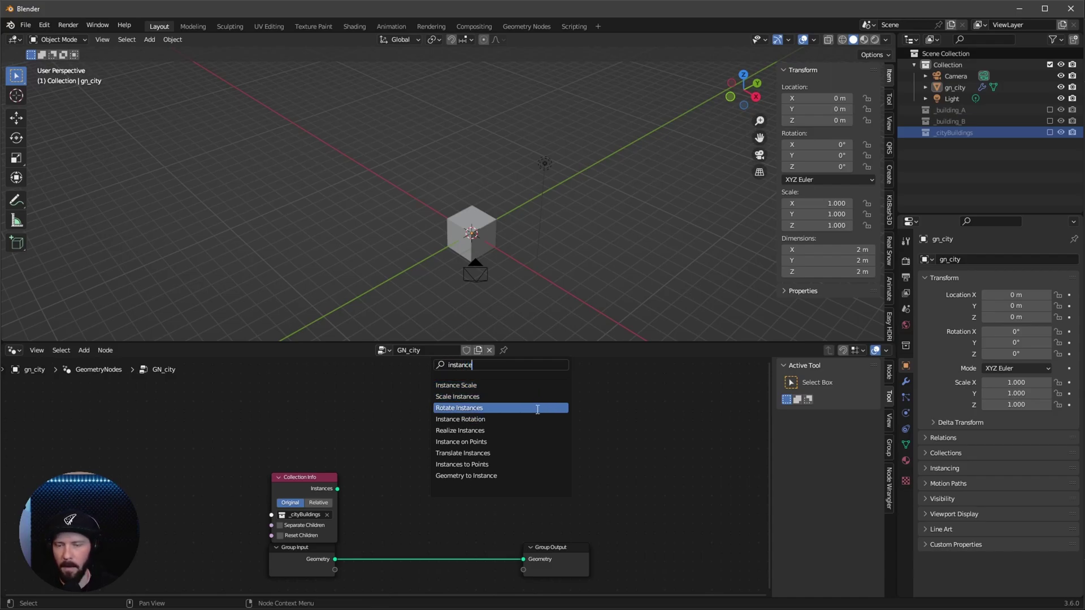
text( on)
key(Return)
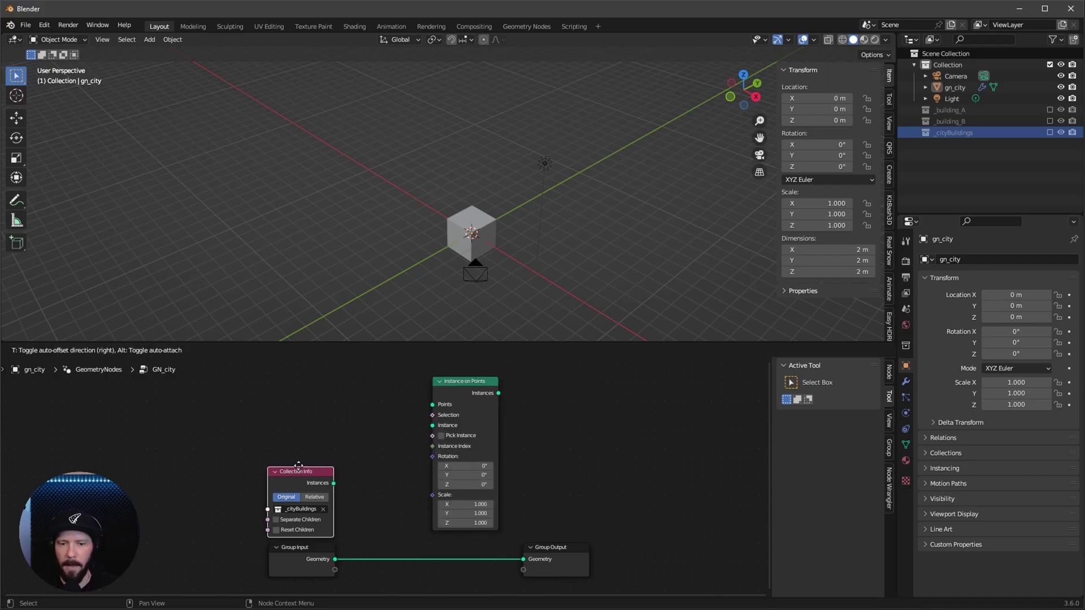
- Add a Grid node, then wire Grid to Points, collection to Instance, and the result to Group Output
key(shift+a)
text(gr)
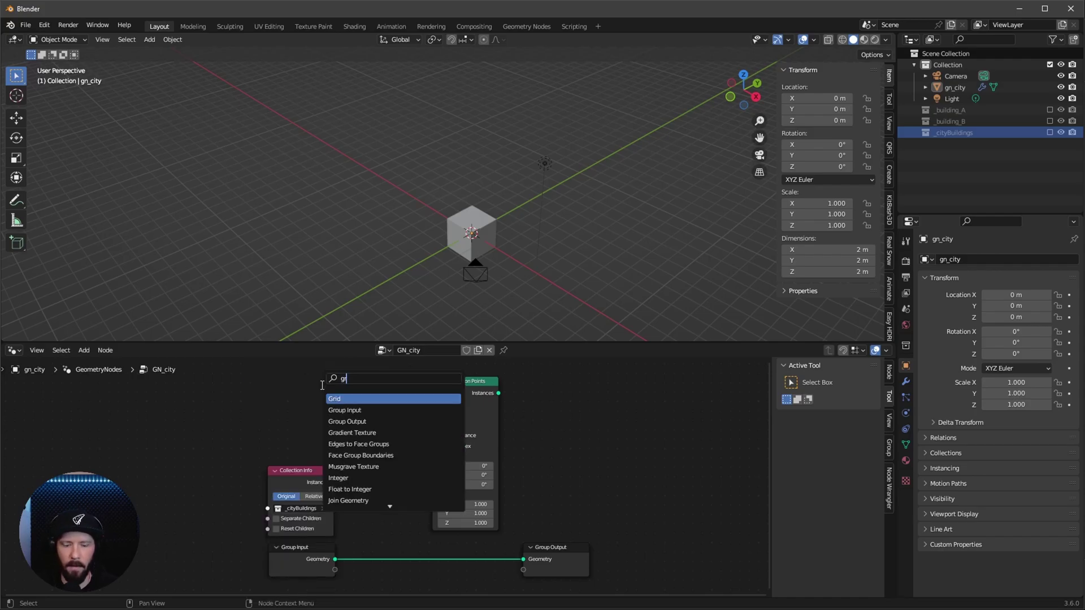
key(Return)
click(335, 395)
drag(335, 395, 432, 404)
drag(334, 482, 433, 425)
drag(498, 394, 523, 554)
scroll(473, 246, down, 5)
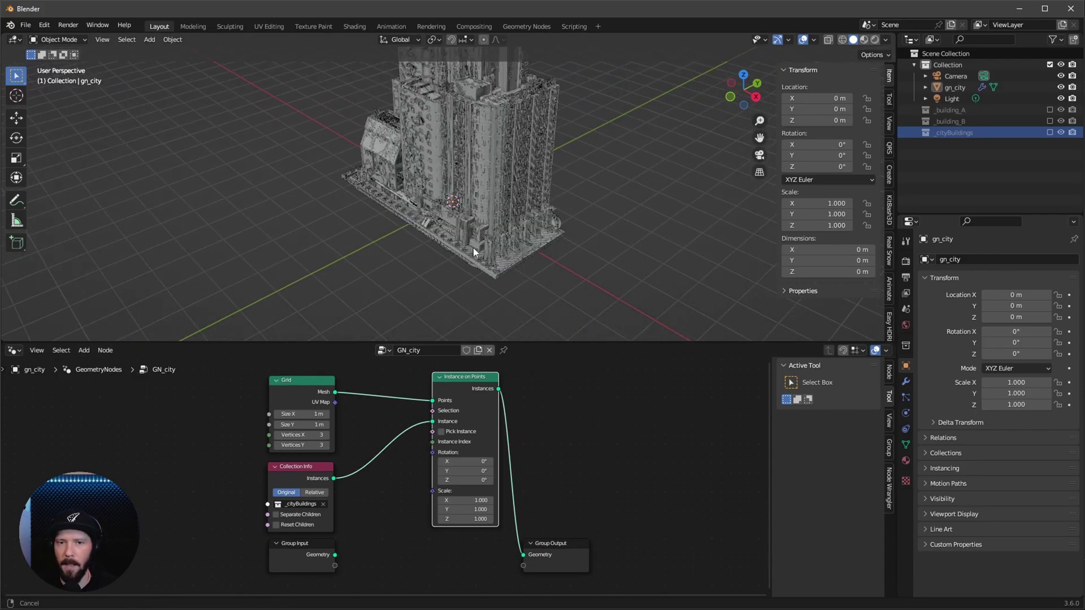
middle_drag(473, 246, 523, 220)
scroll(523, 220, up, 4)
alt+drag(592, 214, 552, 237)
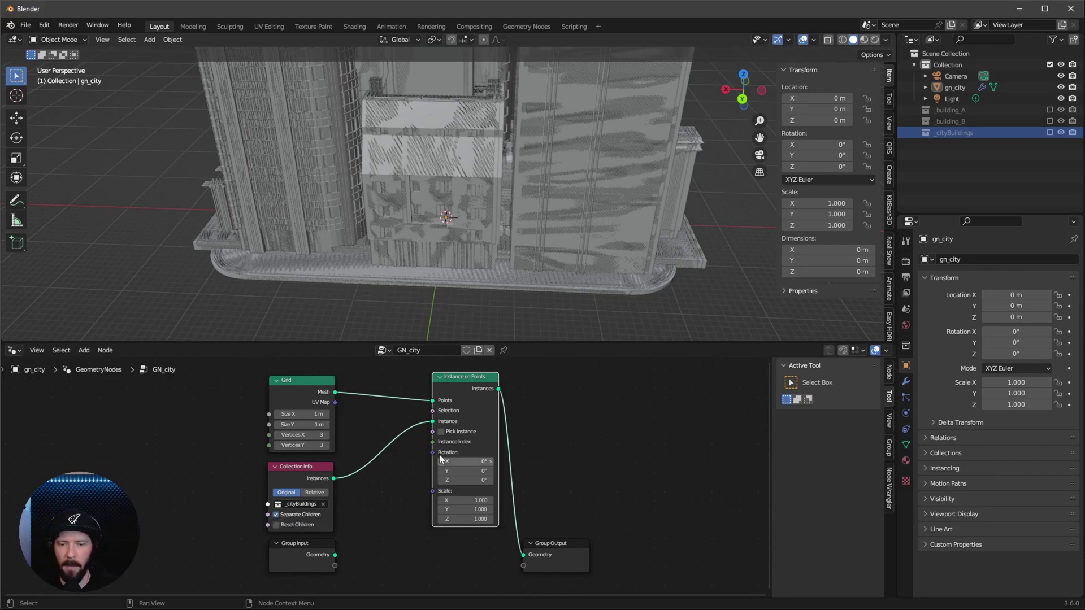
- Enable Pick Instance on the Instance on Points node
click(440, 432)
alt+drag(571, 187, 565, 215)
middle_drag(554, 395, 558, 429)
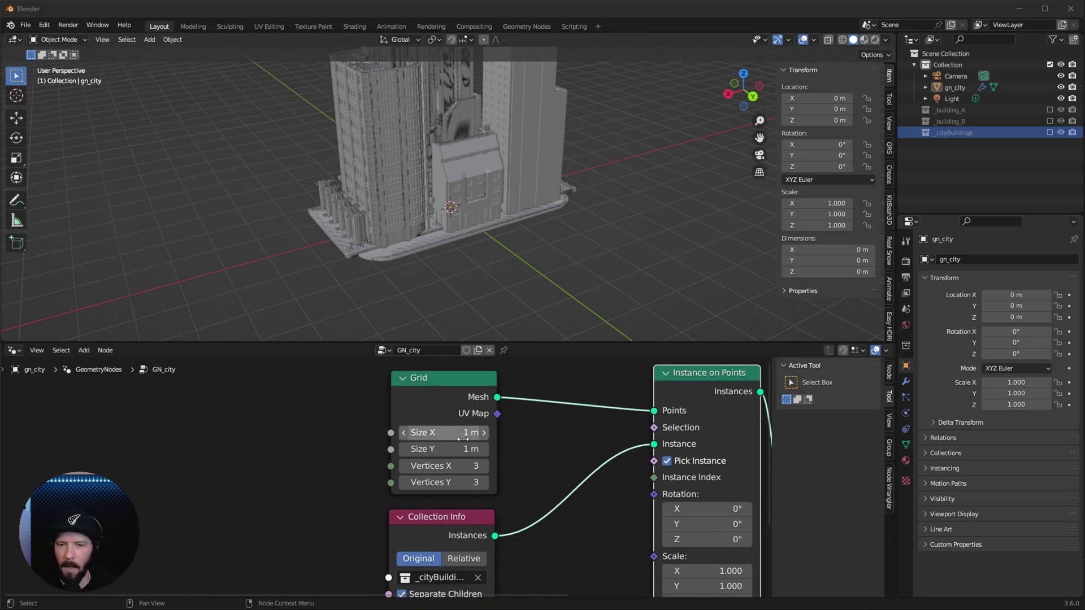
- Set the Grid to Size X 288 m, Size Y 300 m, with 10 × 10 vertices
click(446, 433)
text(288)
key(Tab)
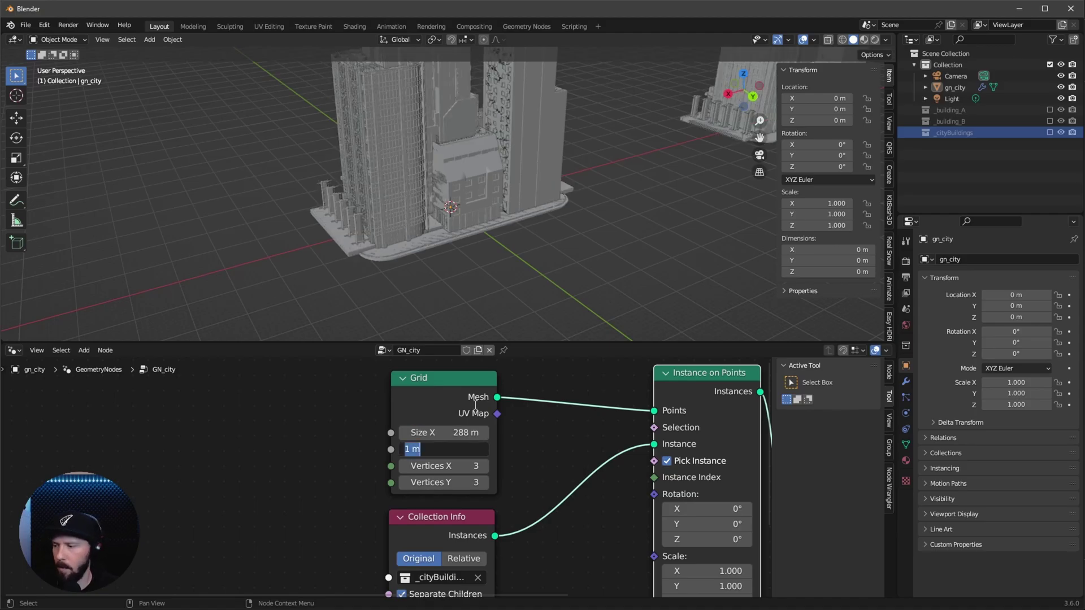
key(Tab)
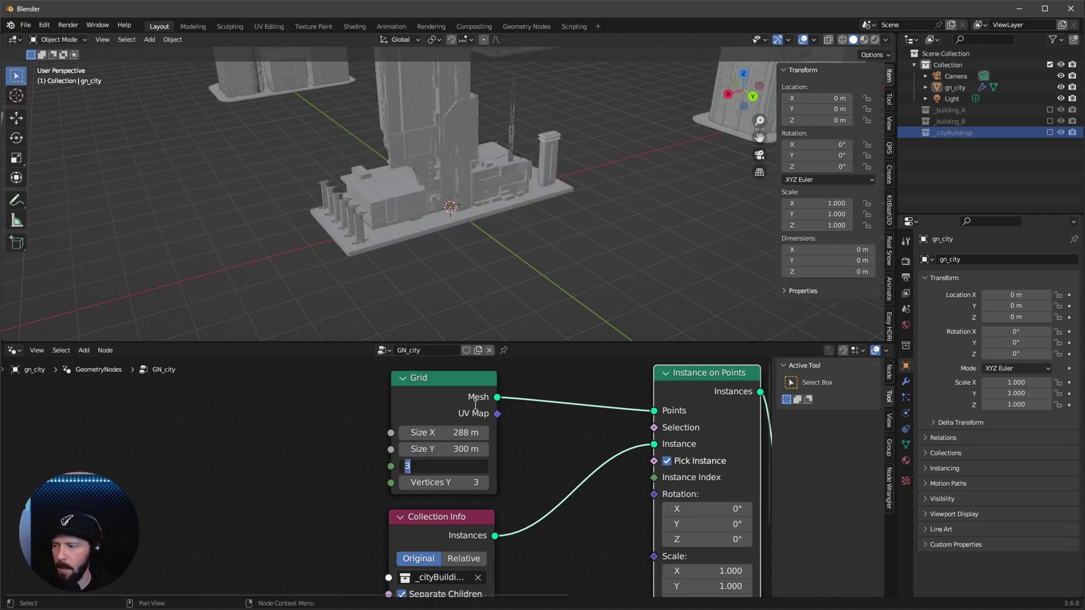
text(10)
key(Tab)
text(10)
key(Return)
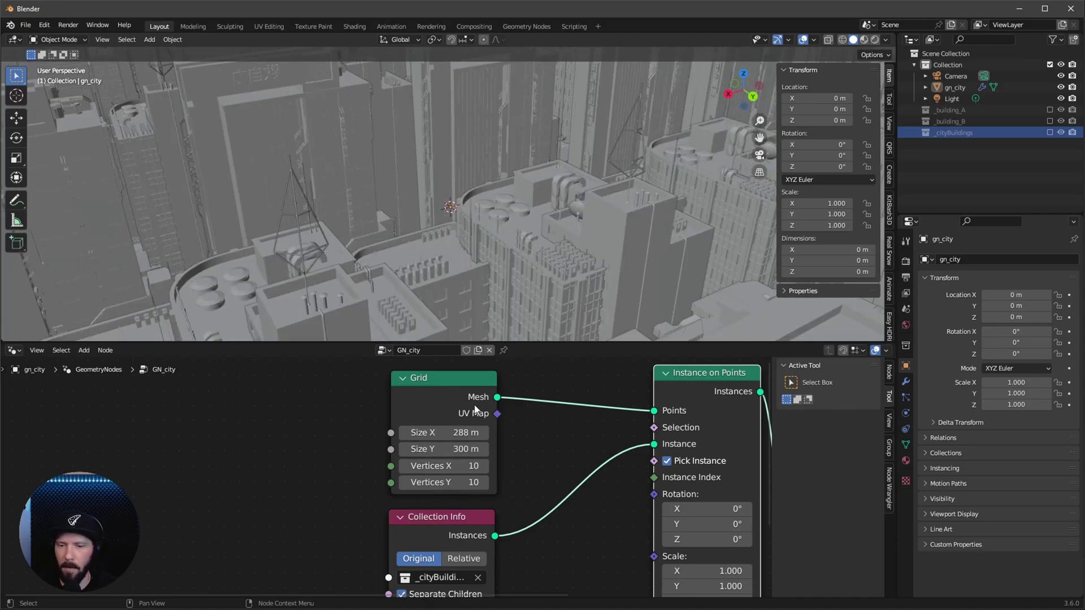
middle_drag(602, 113, 572, 265)
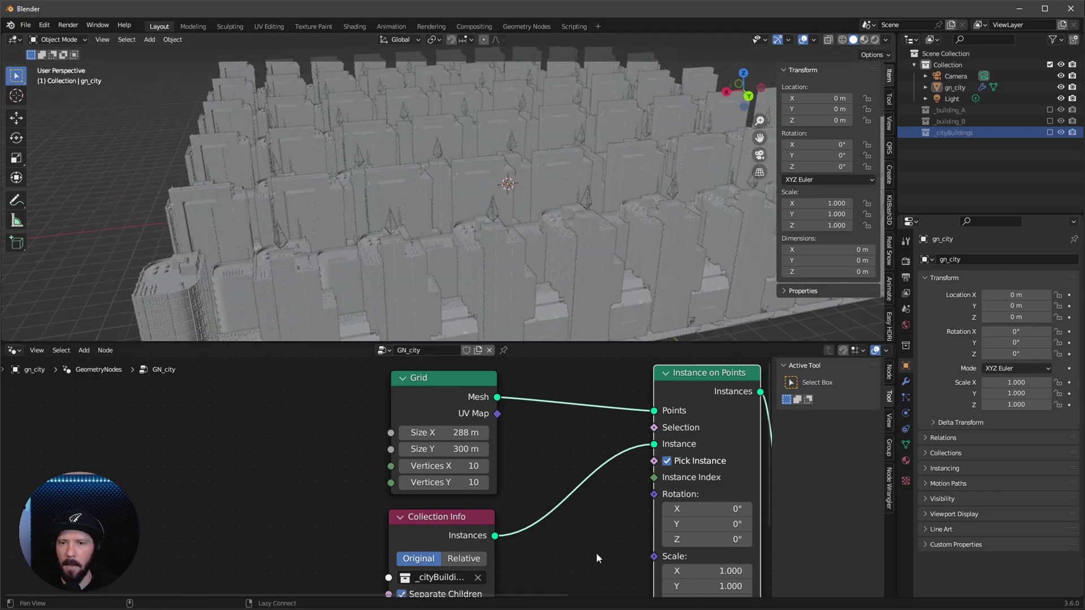
middle_drag(594, 554, 533, 487)
scroll(508, 452, down, 3)
key(shift+a)
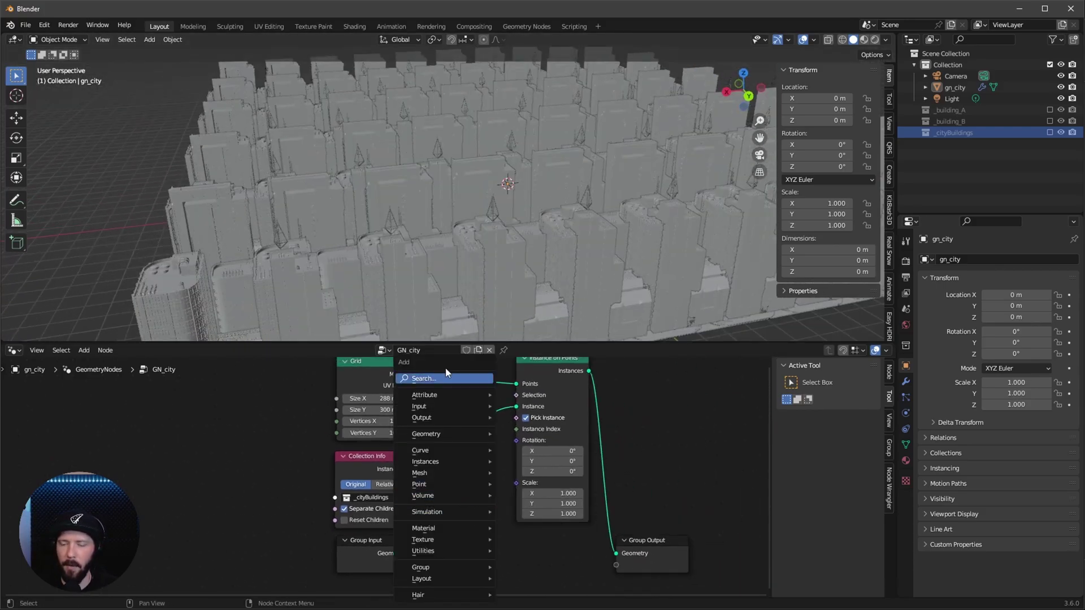
- Add a Random Value node and connect it to Instance Index
click(446, 378)
text(rand)
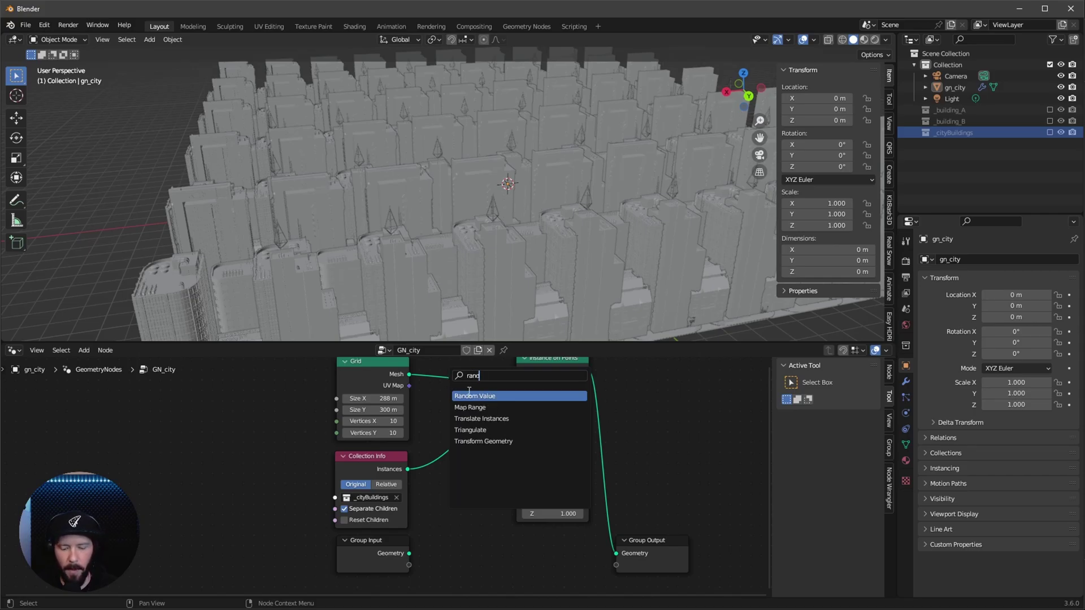
click(499, 396)
click(499, 480)
scroll(499, 479, up, 1)
middle_drag(498, 479, 469, 438)
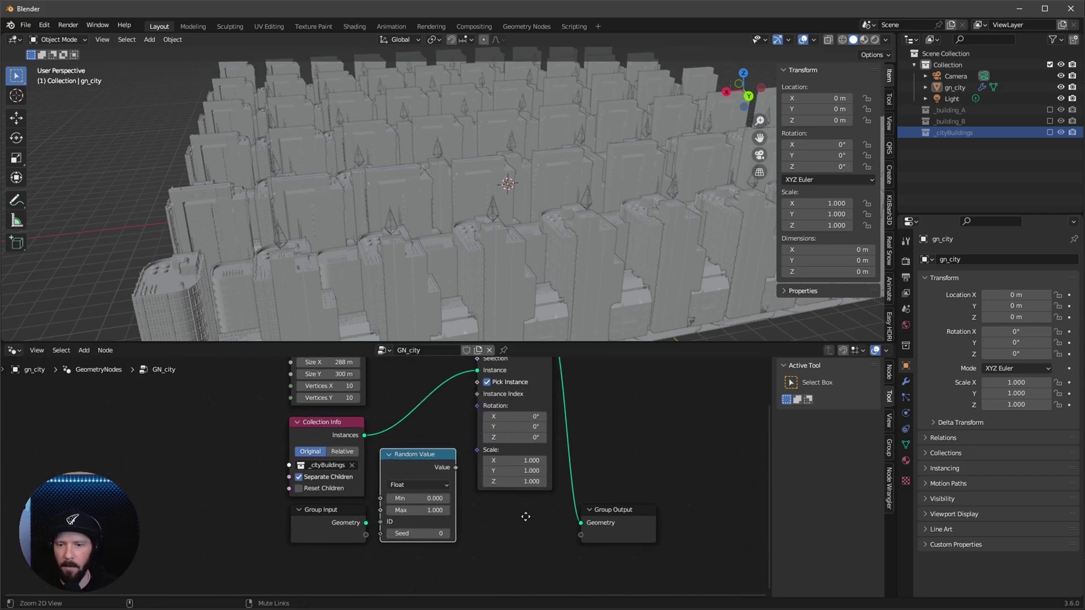
drag(467, 462, 524, 472)
- Set the Random Value to min 3.1, max 0.8 and seed 71
scroll(524, 491, up, 2)
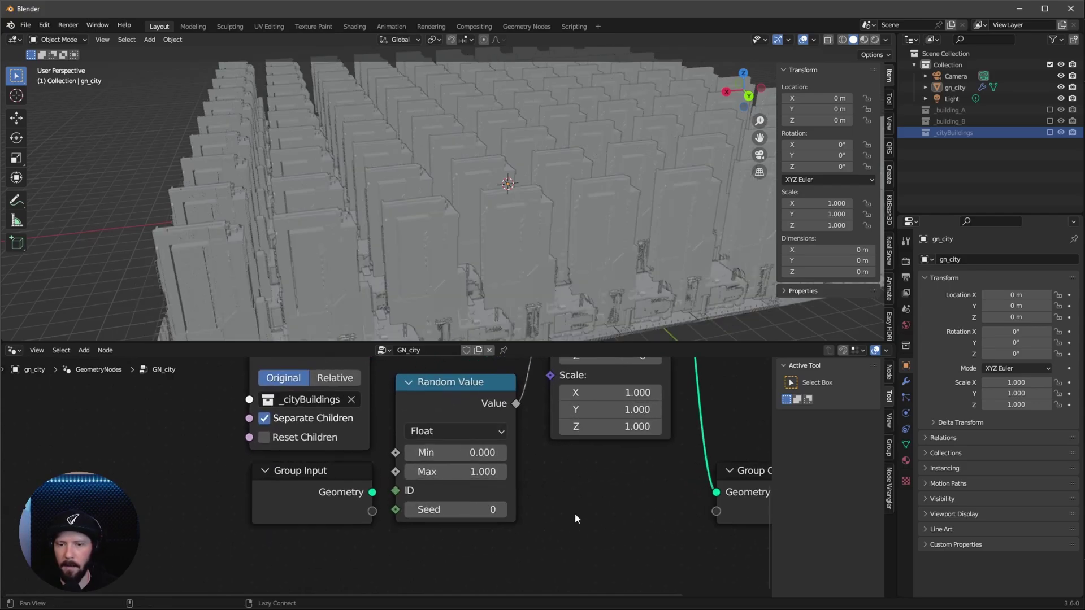
scroll(574, 520, up, 1)
click(483, 452)
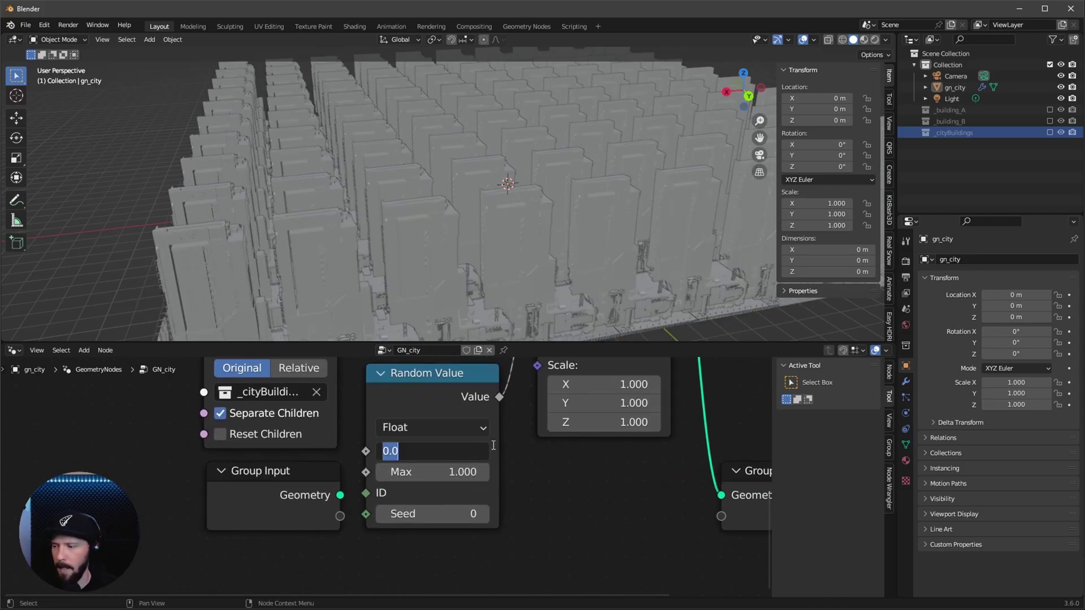
text(3.1)
key(Tab)
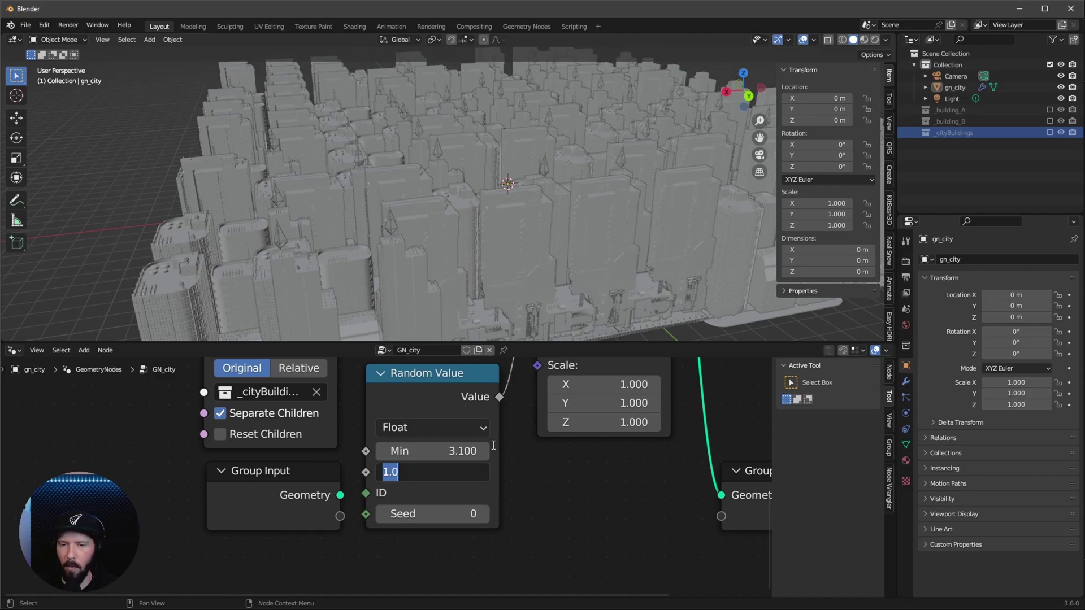
key(ctrl+a)
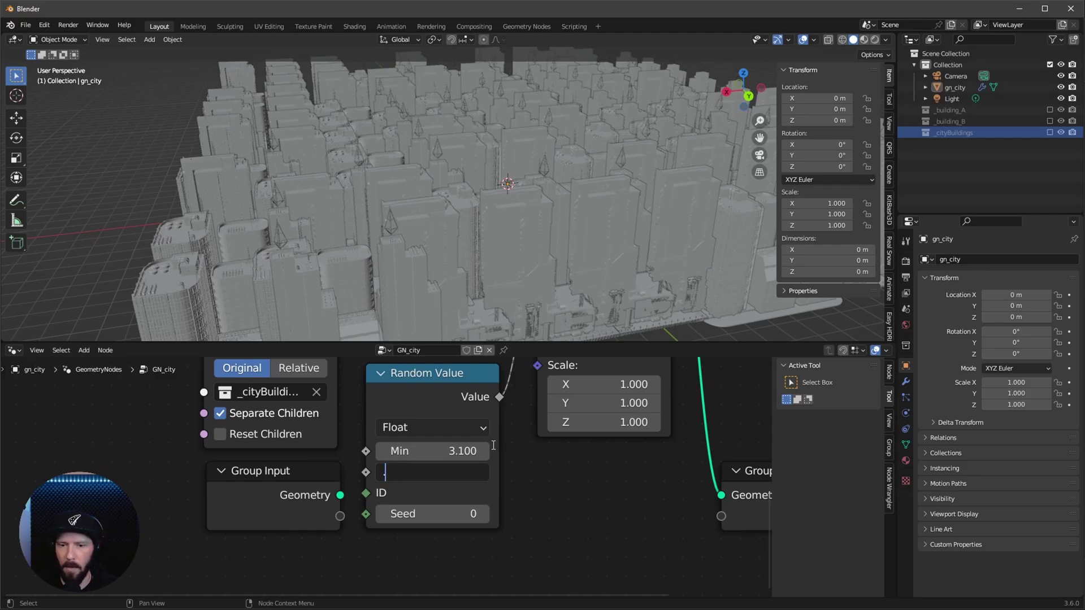
key(Return)
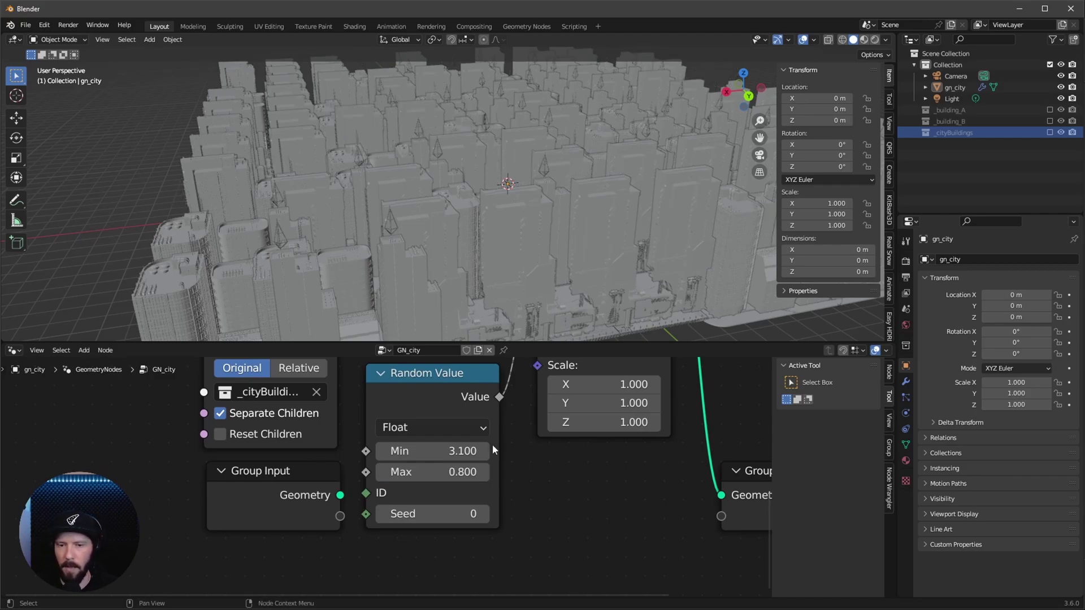
click(466, 518)
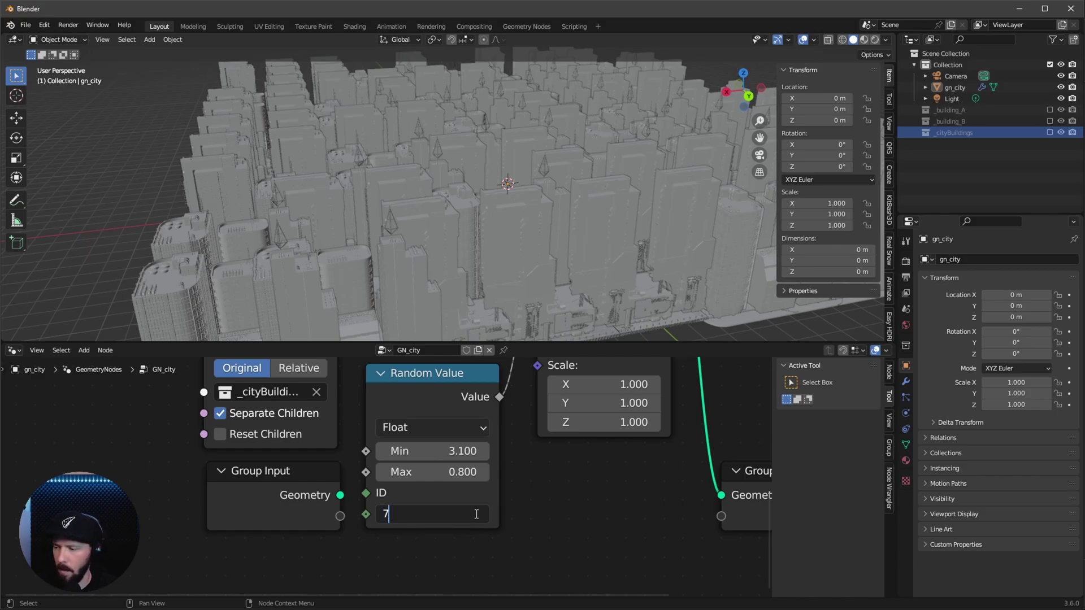
key(Return)
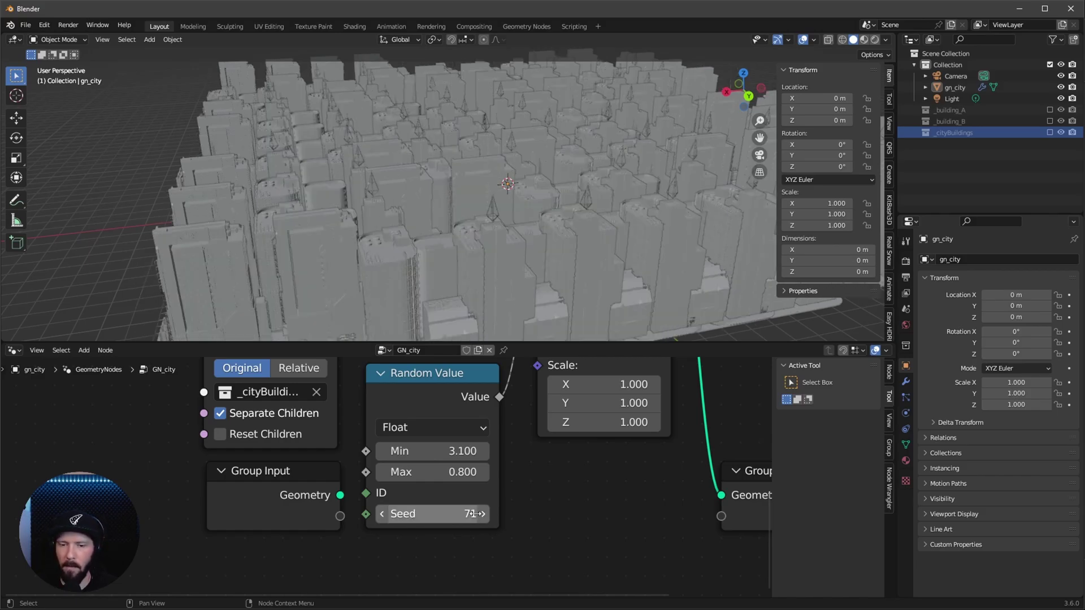
- Enlarge the 3D viewport and orbit to view the whole city
middle_drag(516, 236, 571, 238)
scroll(569, 204, up, 4)
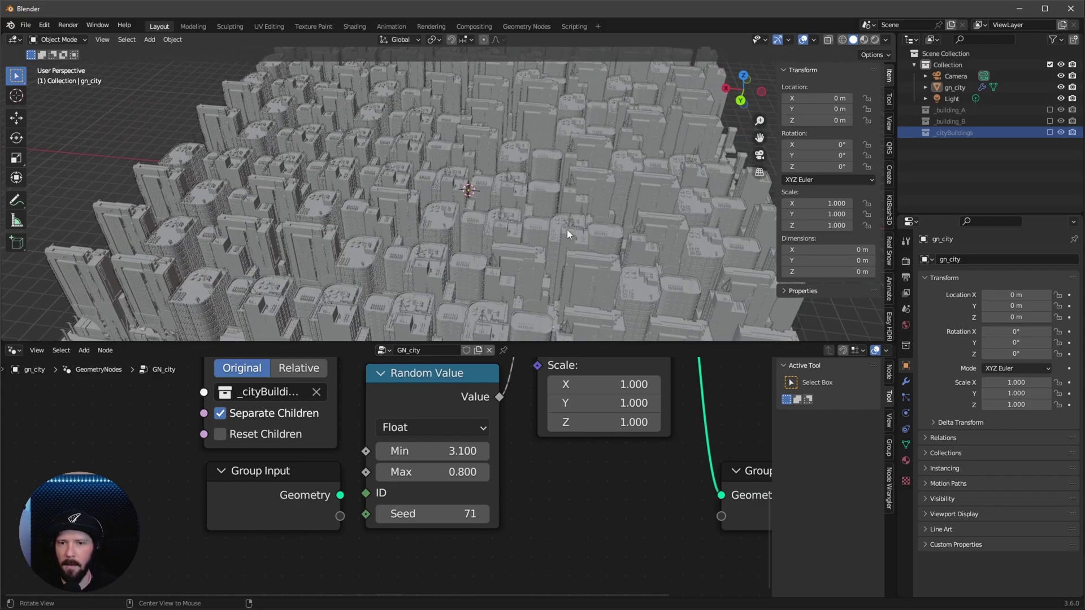
middle_drag(500, 237, 560, 343)
drag(565, 341, 568, 487)
middle_drag(578, 445, 636, 263)
middle_drag(598, 306, 559, 317)
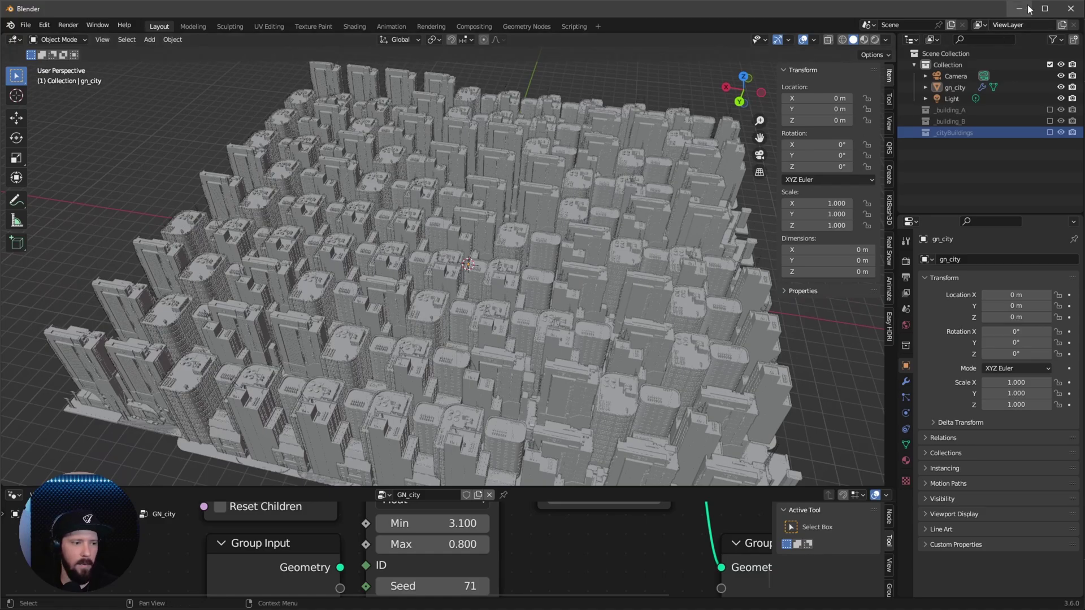
- Select the camera, view through it, and place it at 61.2, 56, 45 m
click(954, 78)
key(KP_0)
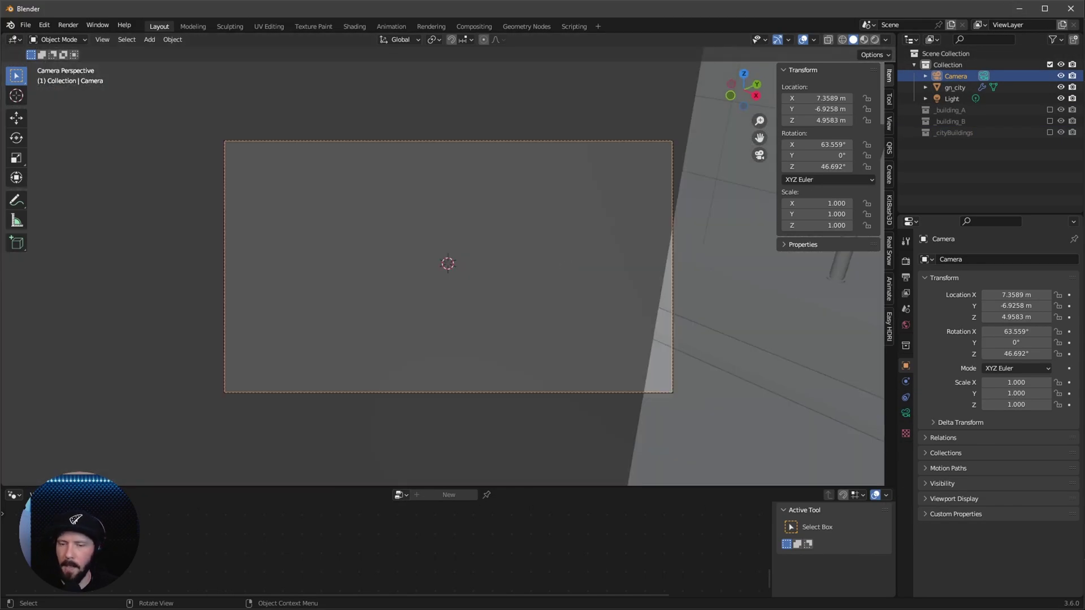
click(840, 98)
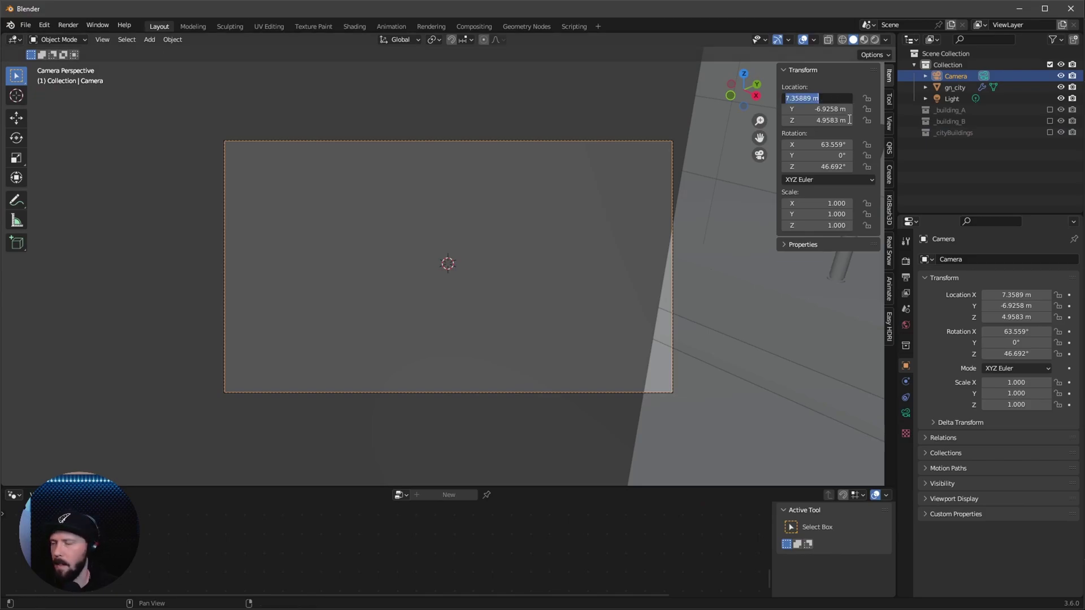
text(61)
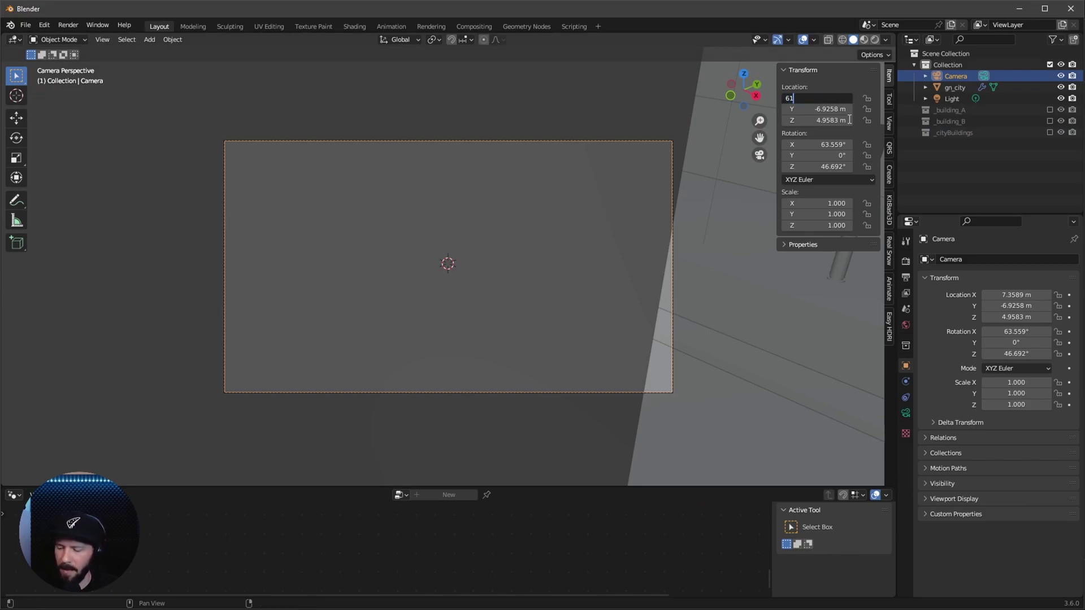
text(.2)
key(Tab)
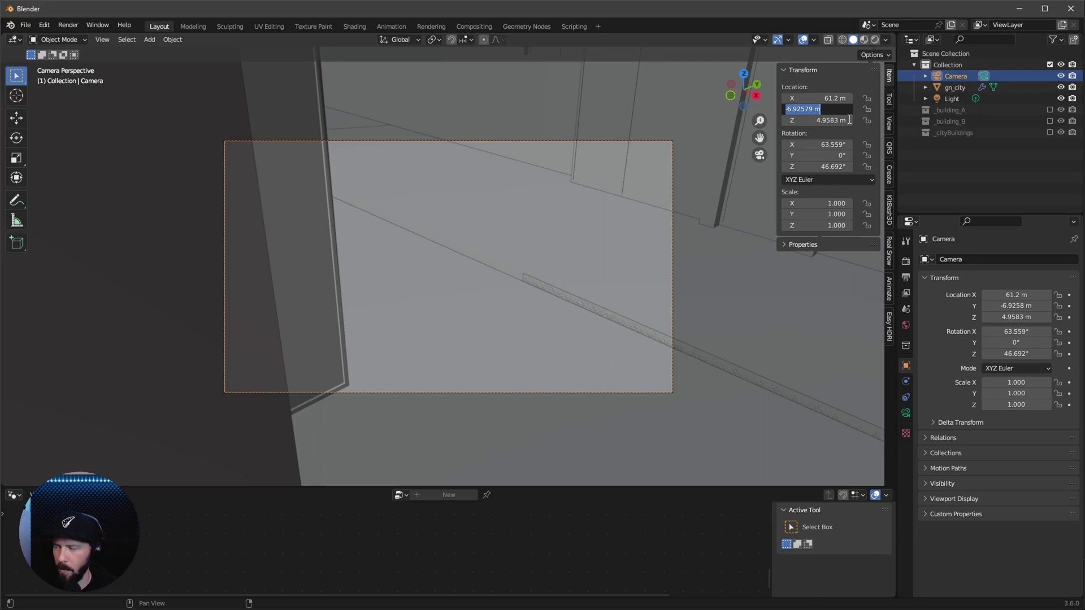
text(56)
key(Tab)
text(45)
key(Tab)
- Enter camera rotation values X 118°, Y 0°, Z 98°
text(118)
key(Tab)
text(0)
key(Tab)
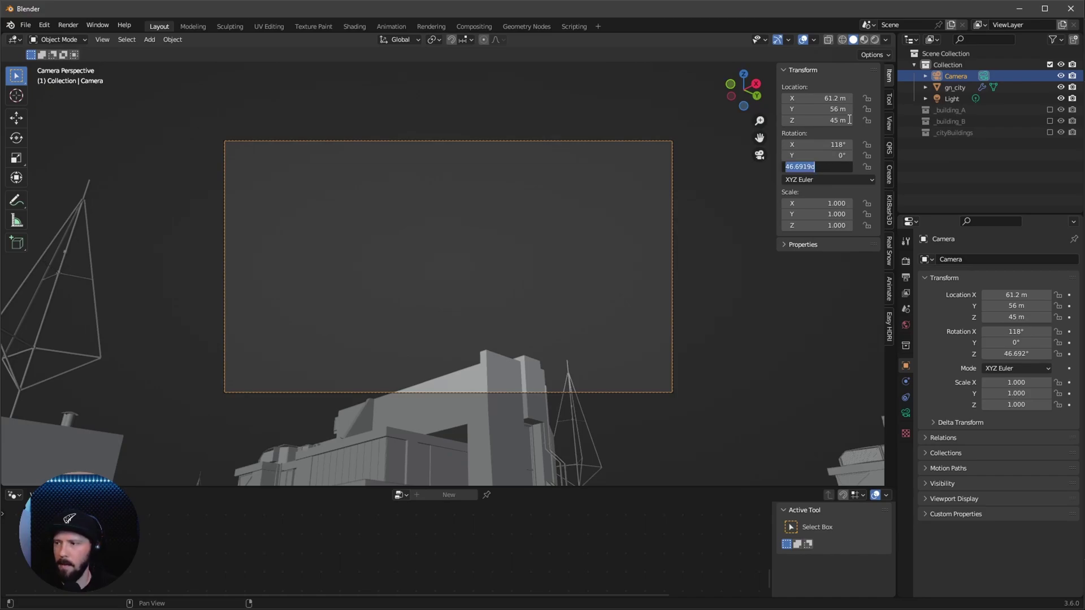
text(98)
key(Return)
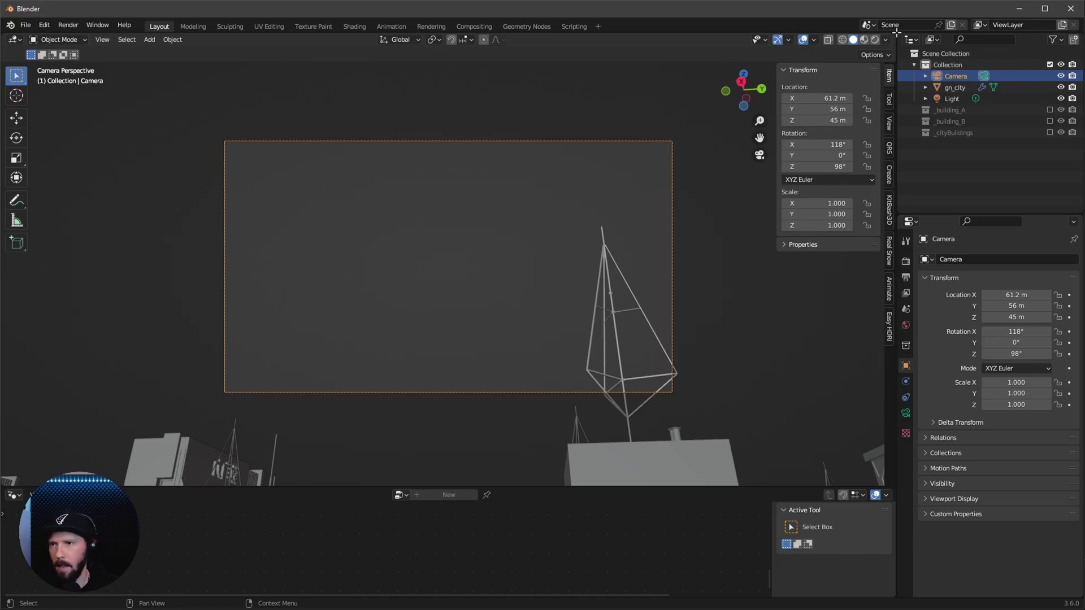
- Split the 3D view, switch to Cycles with GPU Compute, and preview the left view rendered
drag(896, 32, 514, 143)
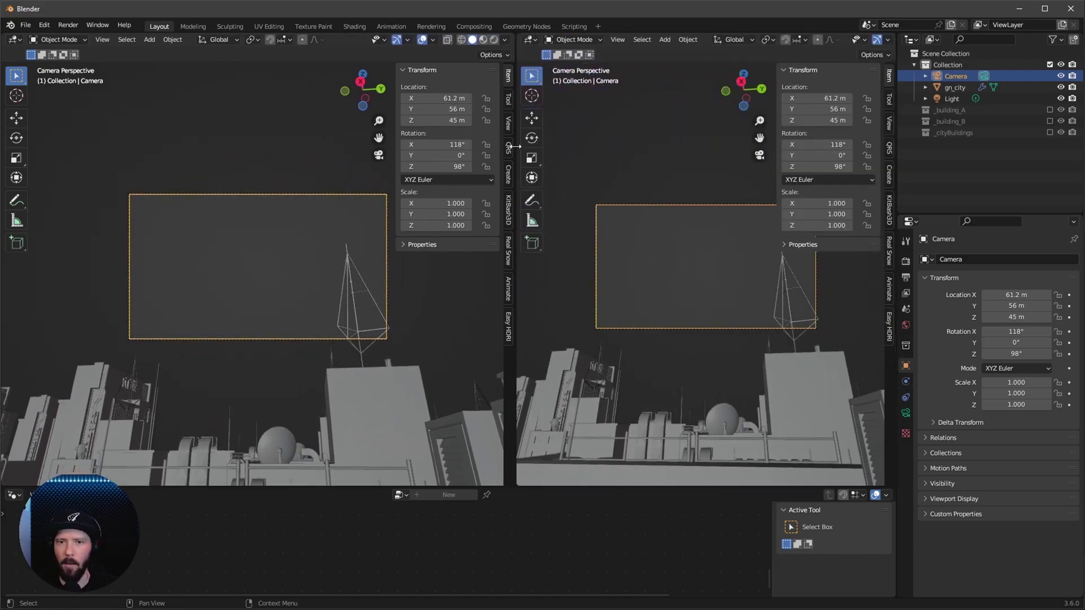
click(906, 261)
click(1010, 259)
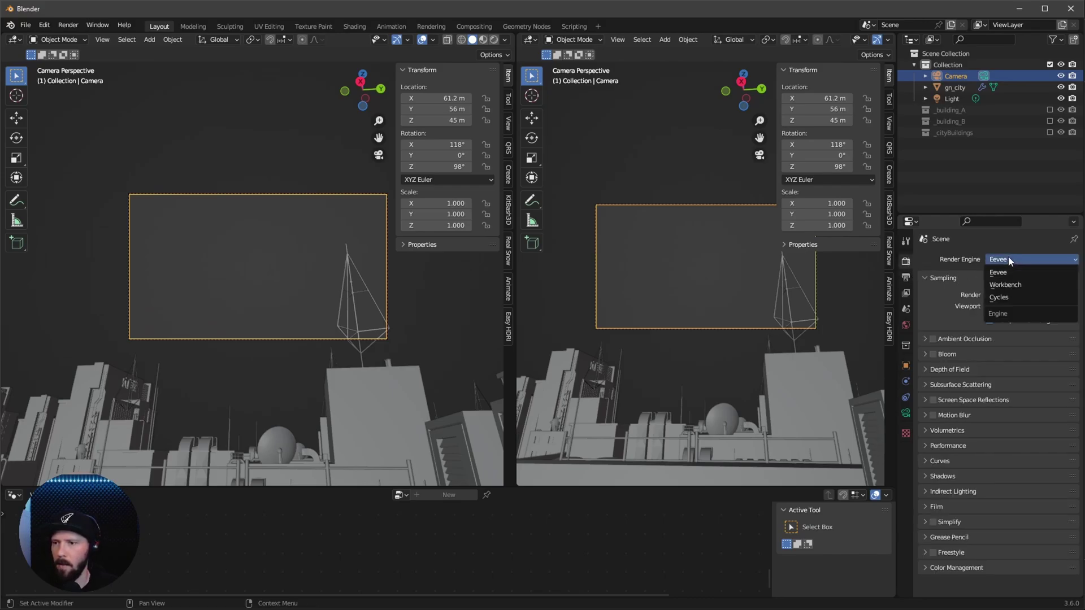
click(1017, 298)
click(1025, 287)
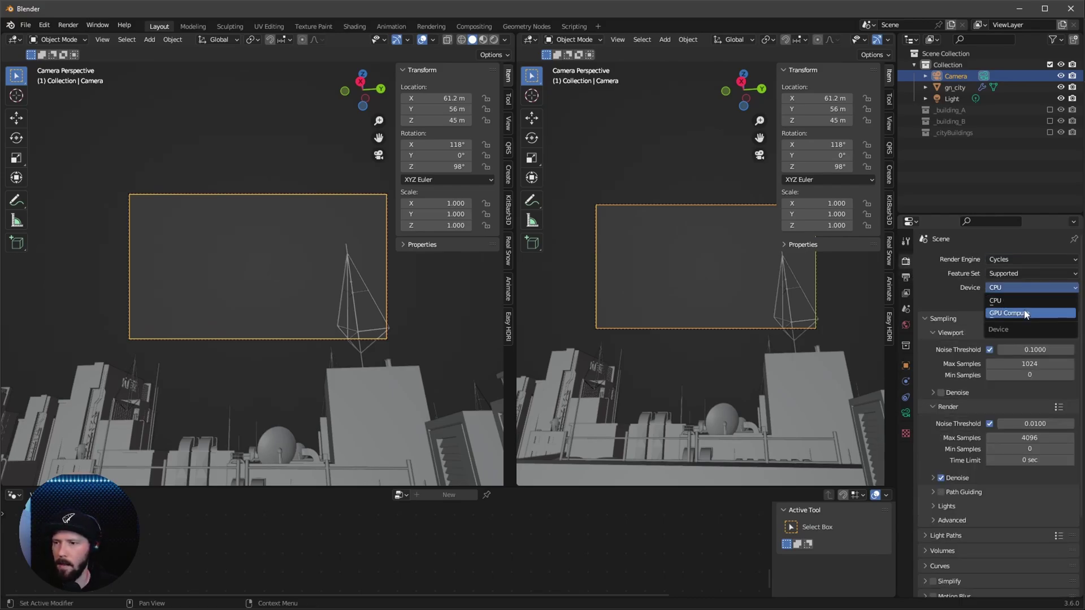
click(1026, 315)
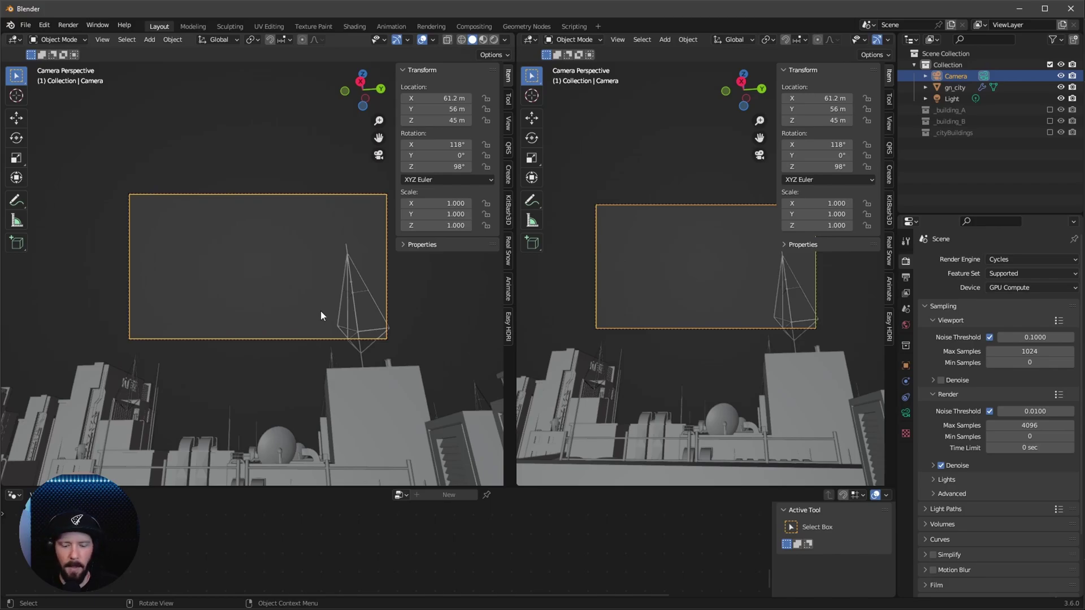
key(z)
click(317, 279)
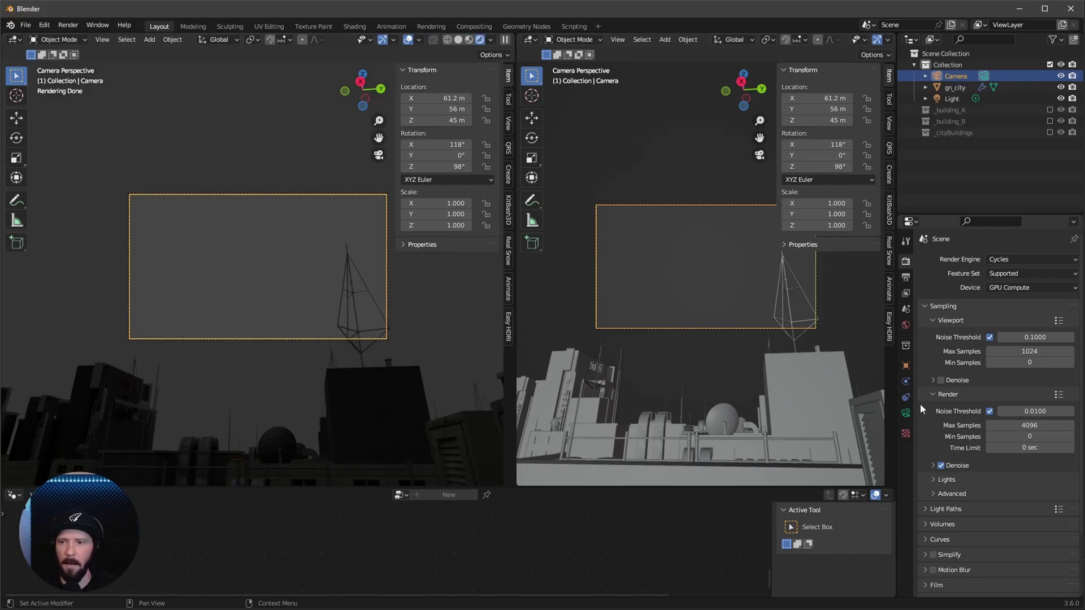
- Make the camera a Panoramic fisheye with lens 15 and passepartout 1.0
click(906, 414)
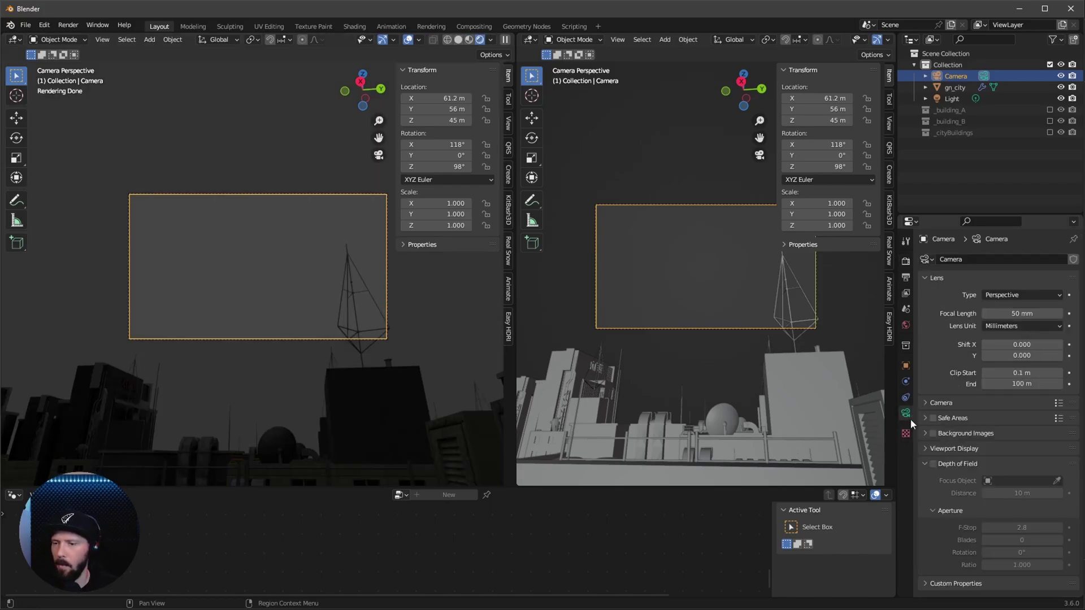
click(1011, 297)
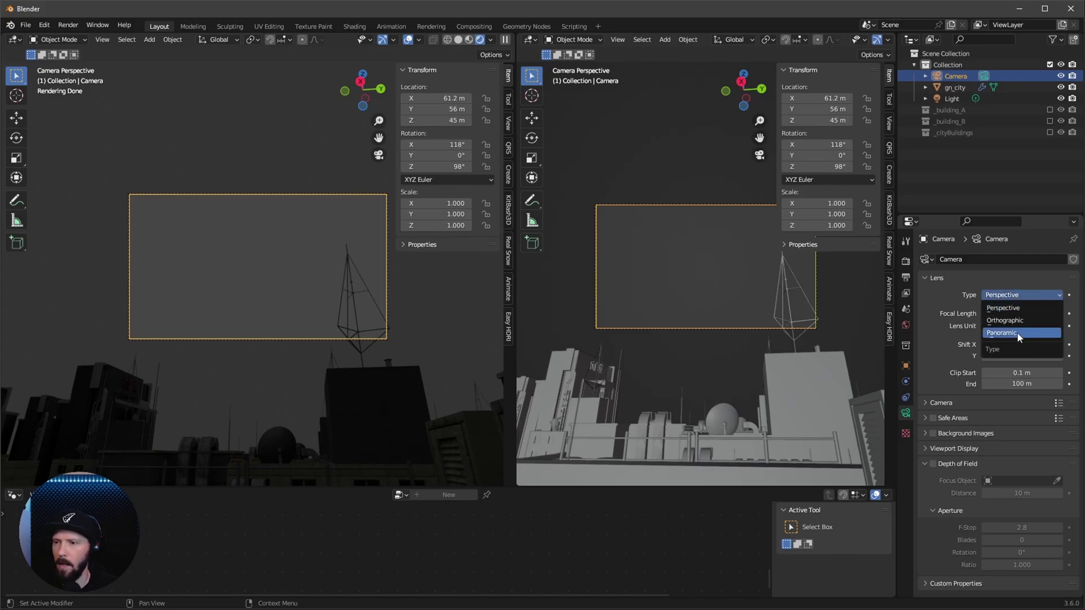
click(1020, 334)
click(1028, 327)
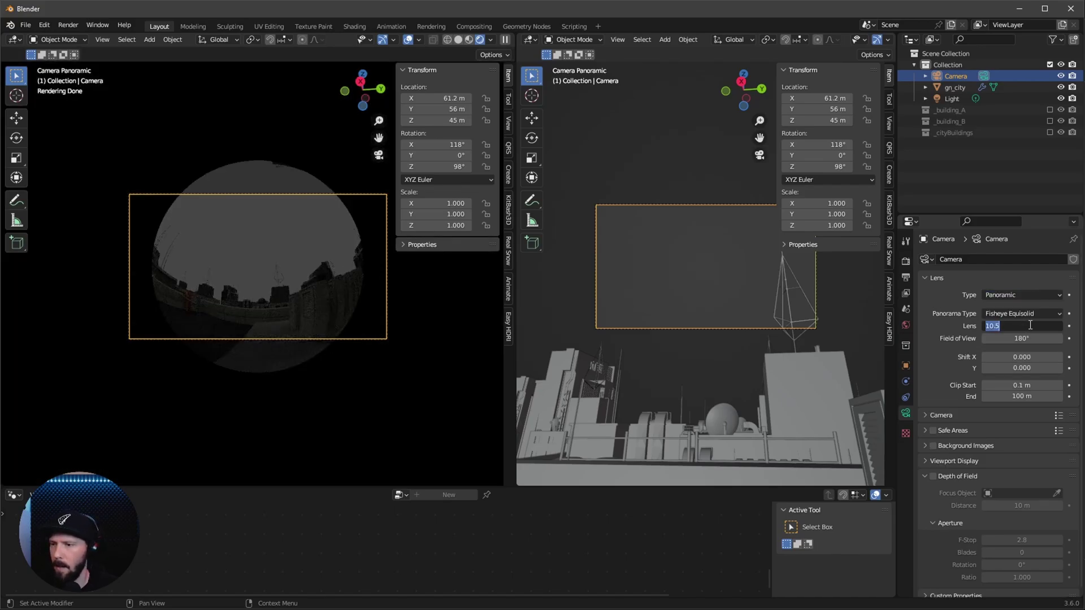
text(15)
key(Return)
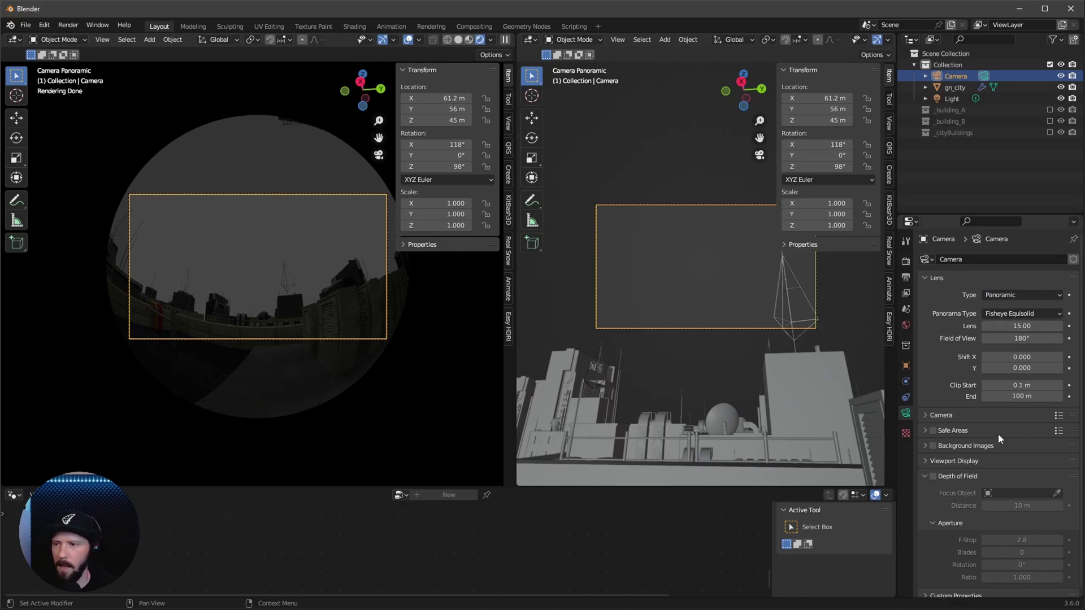
click(924, 461)
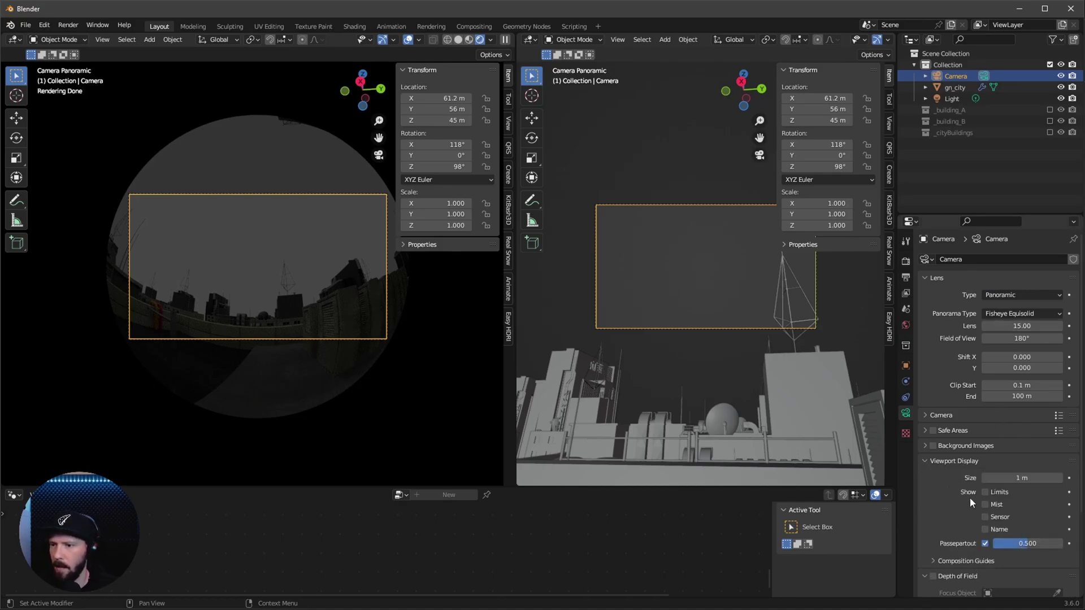
drag(1022, 543, 1048, 578)
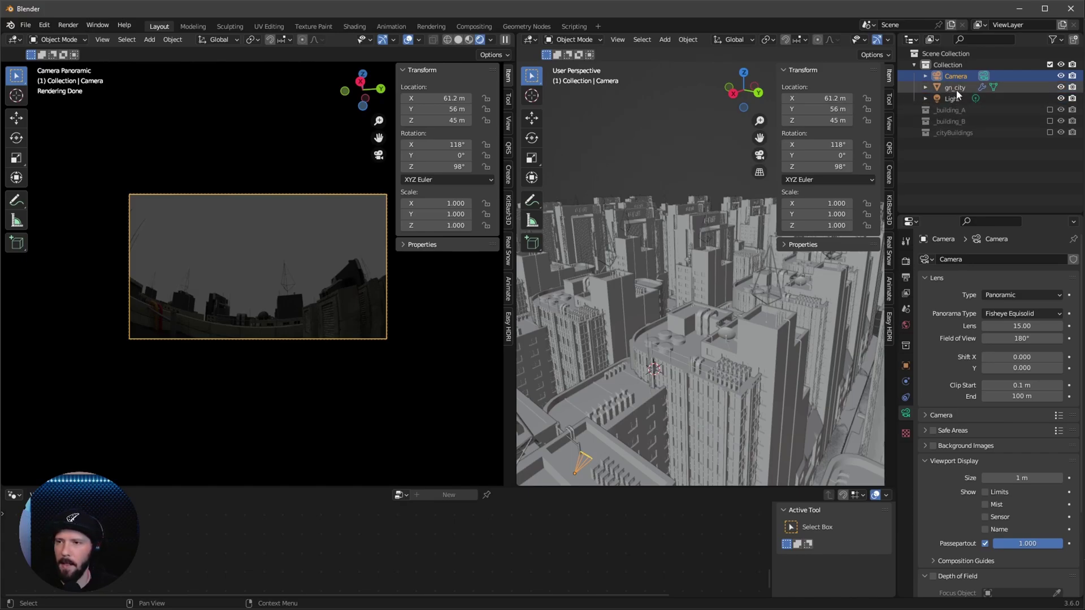
- Move gn_city into a new GN_city collection and make that collection active
click(951, 175)
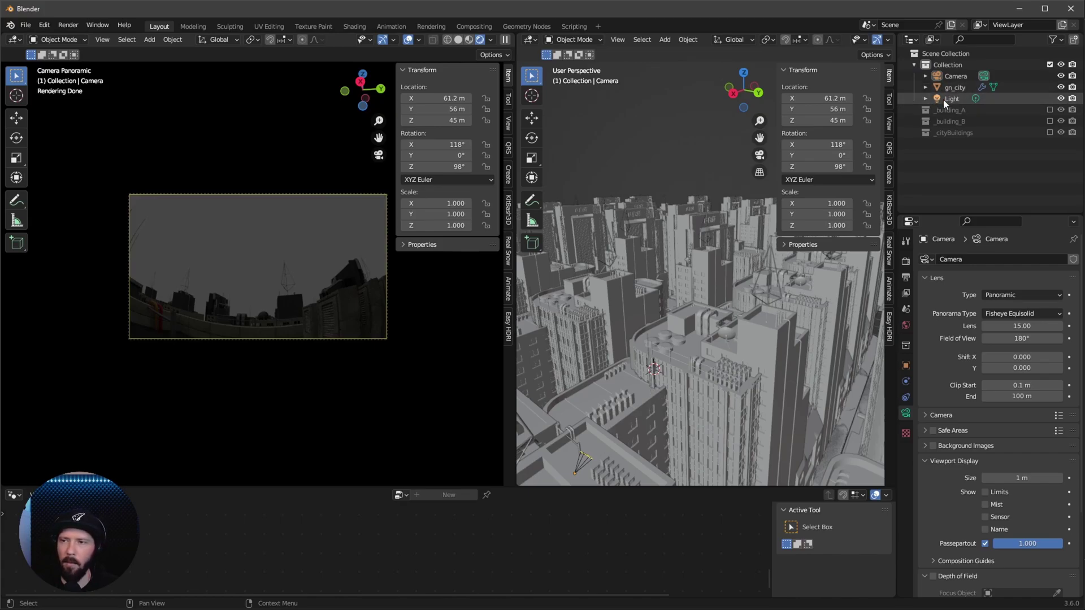
click(951, 86)
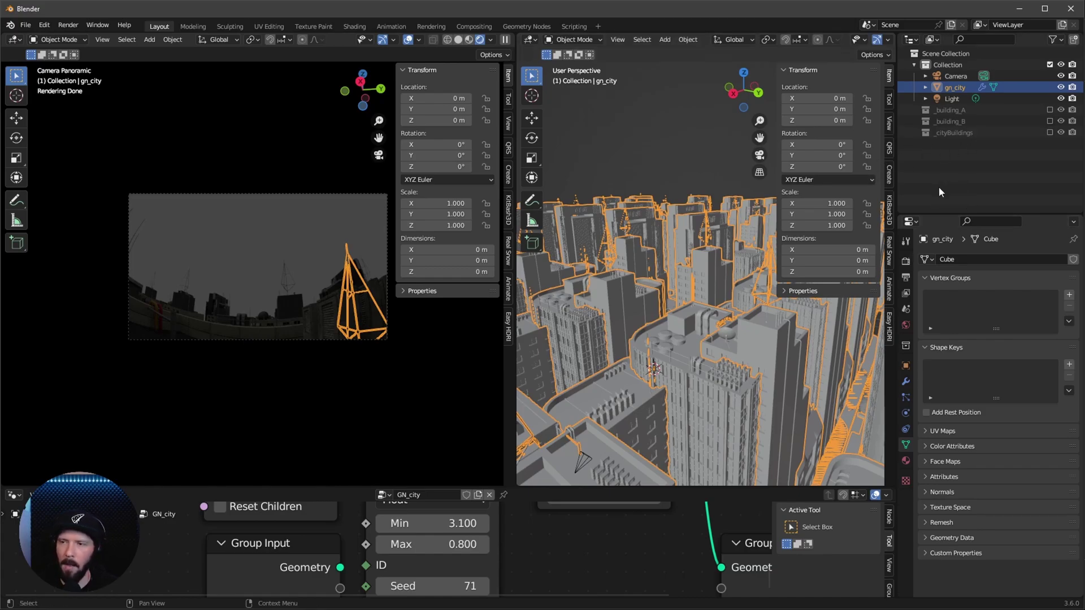
click(950, 170)
click(952, 86)
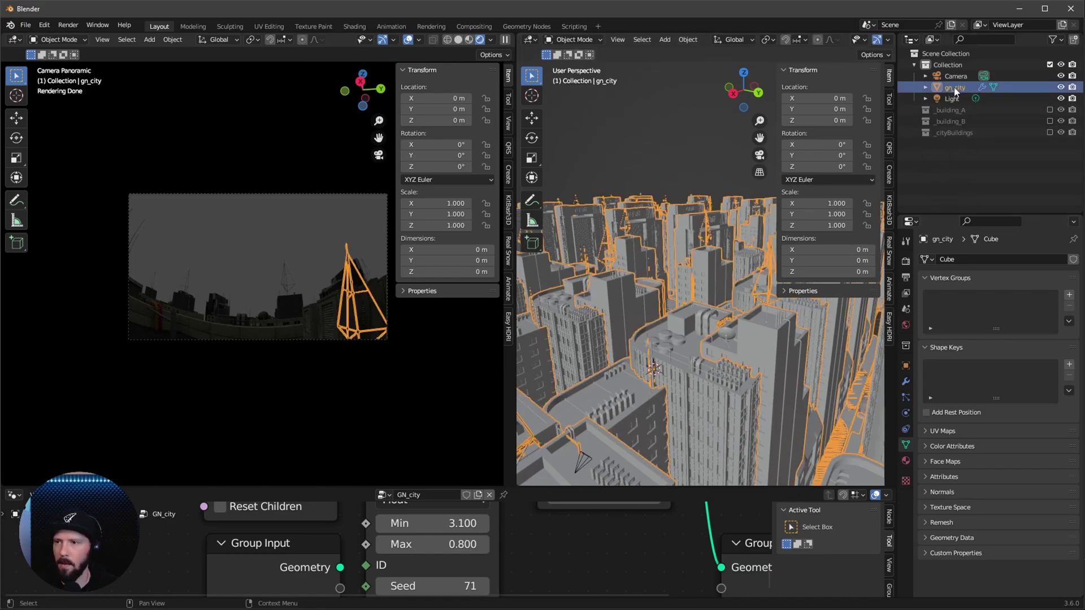
key(m)
click(943, 90)
text(GN)
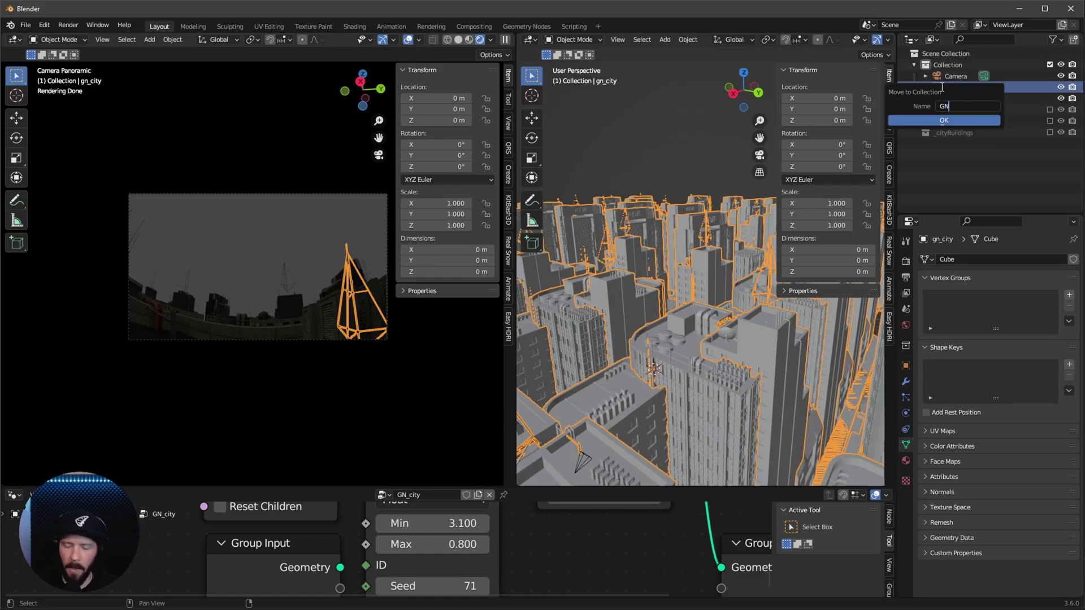
text(_city)
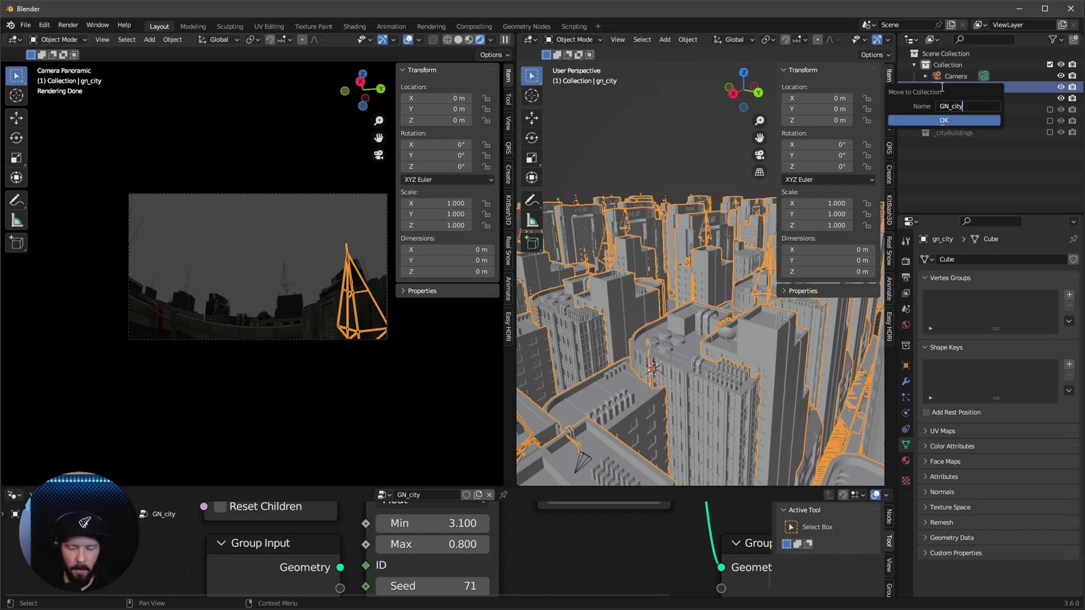
key(Return)
click(940, 133)
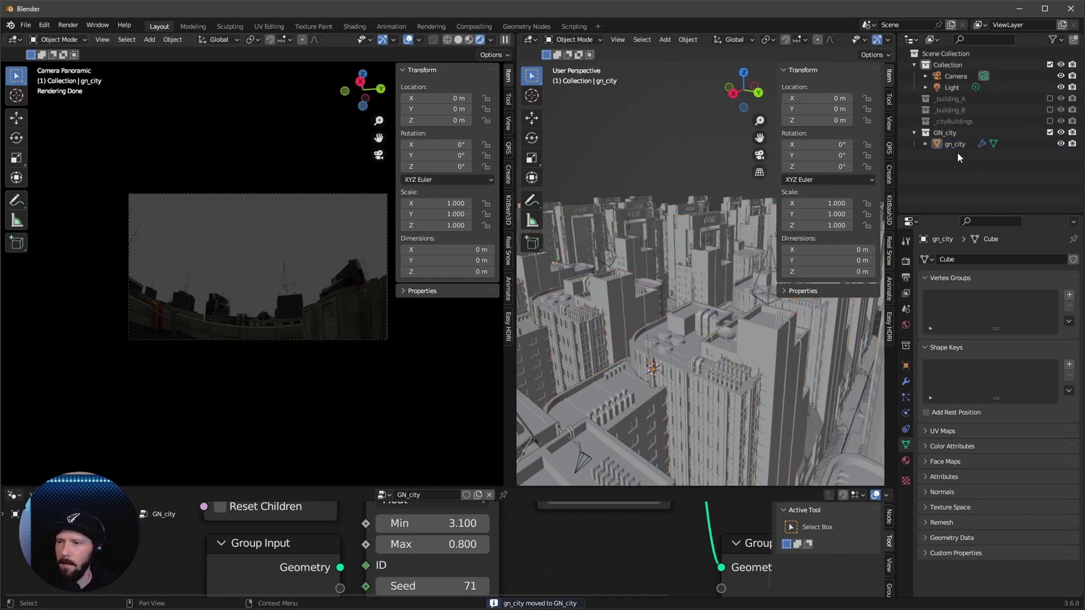
click(915, 133)
click(943, 136)
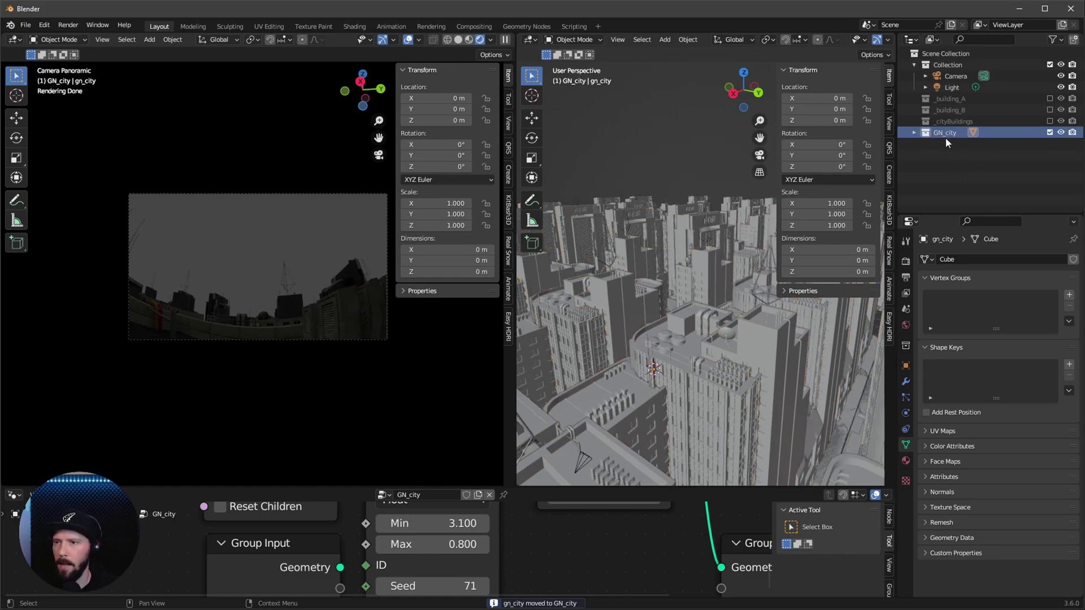
- Add a GN_city instance to the scene and raise it to Z 132 m
right_click(949, 137)
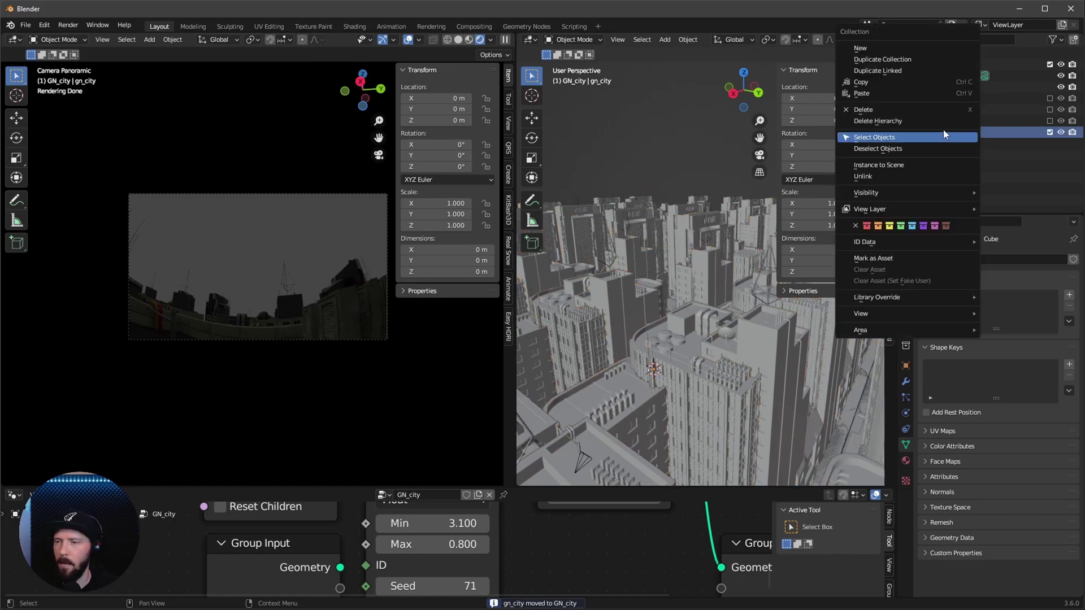
click(932, 164)
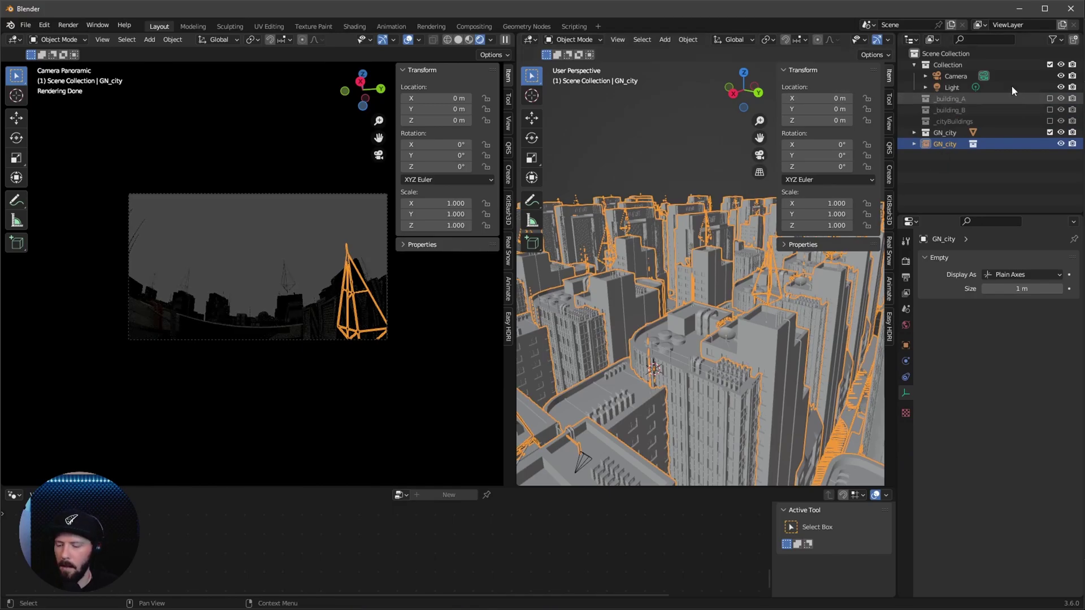
click(834, 121)
text(1)
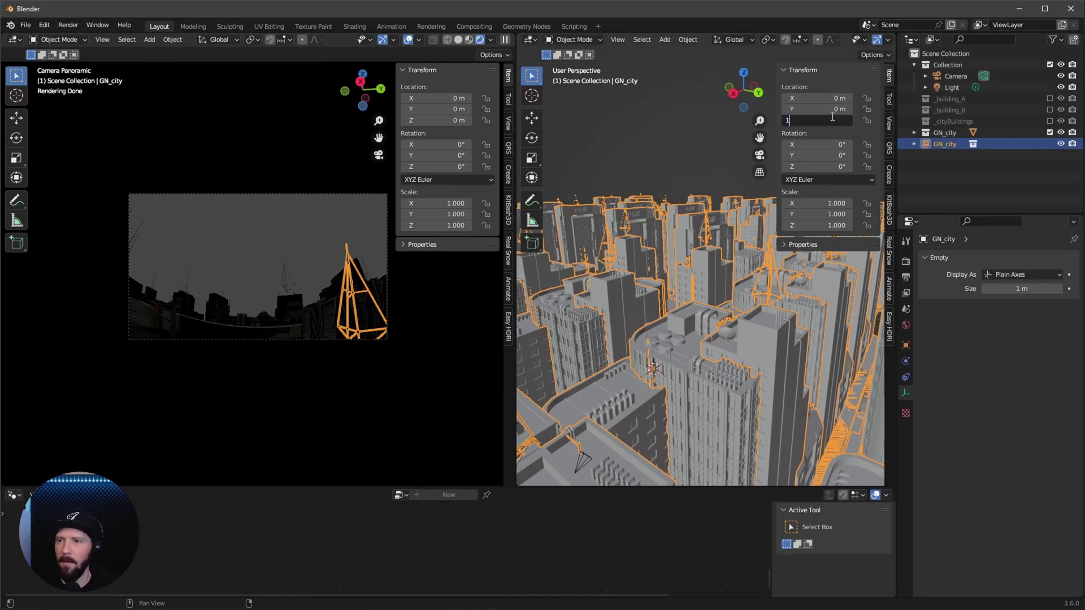
text(32)
key(Return)
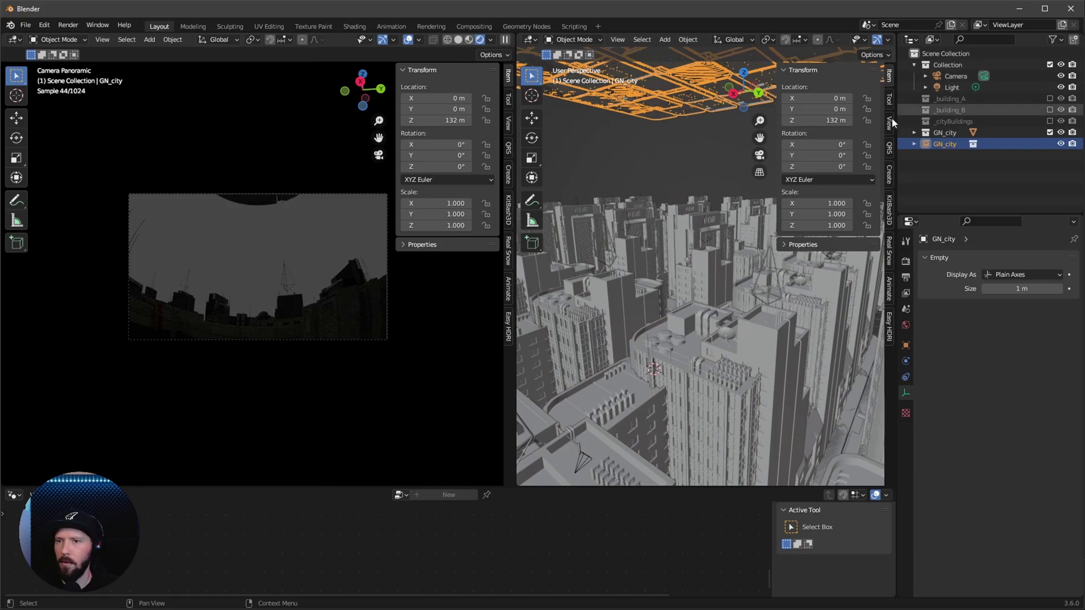
- Rotate the instance 180° on Y and 90° on Z, and turn off the left view's overlays
click(836, 158)
text(180)
key(Tab)
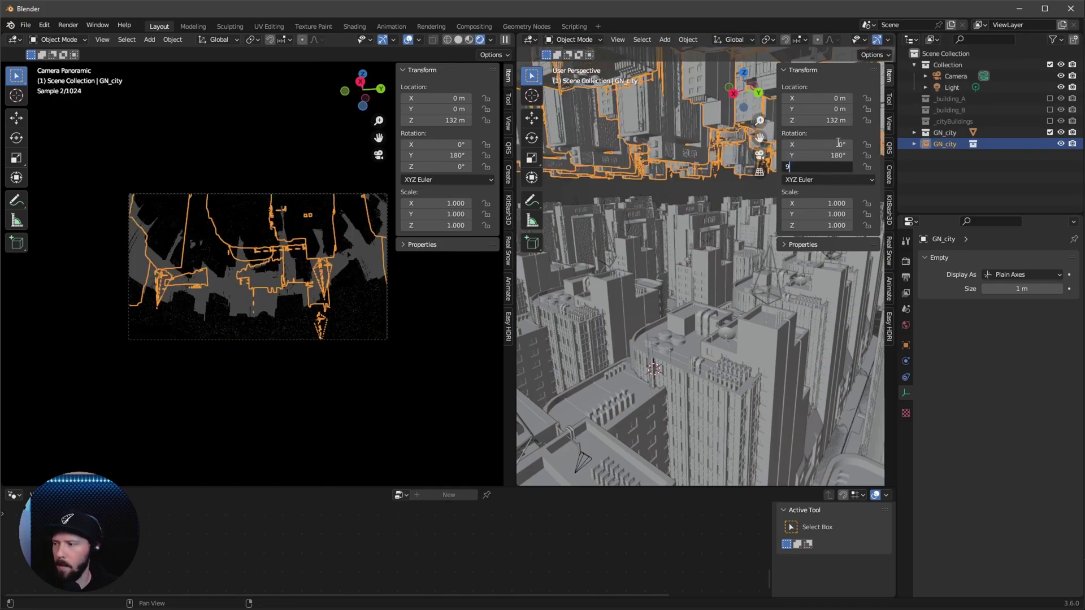
text(90)
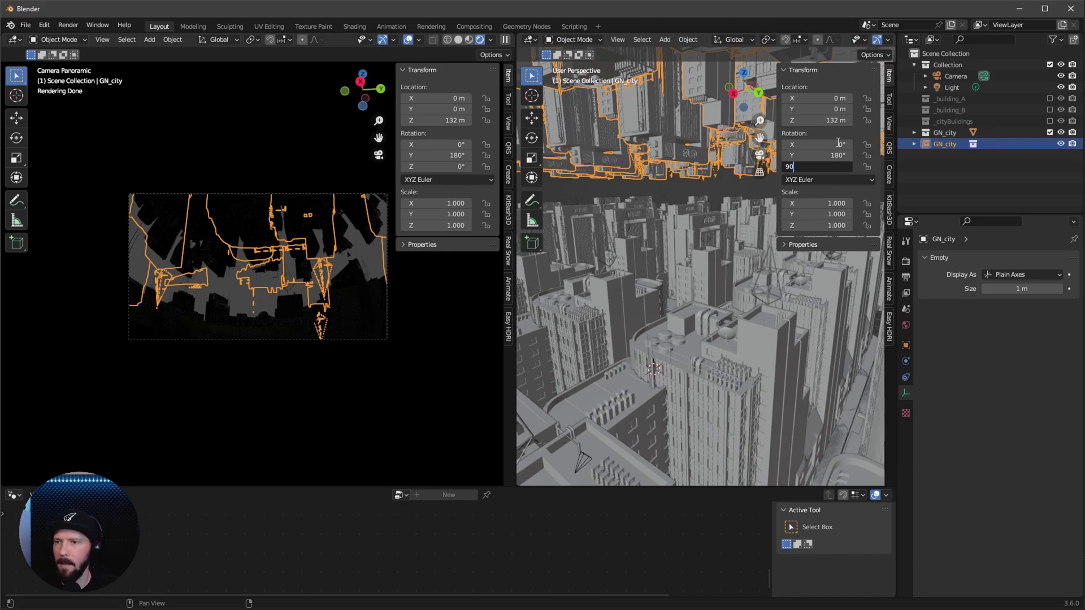
key(Return)
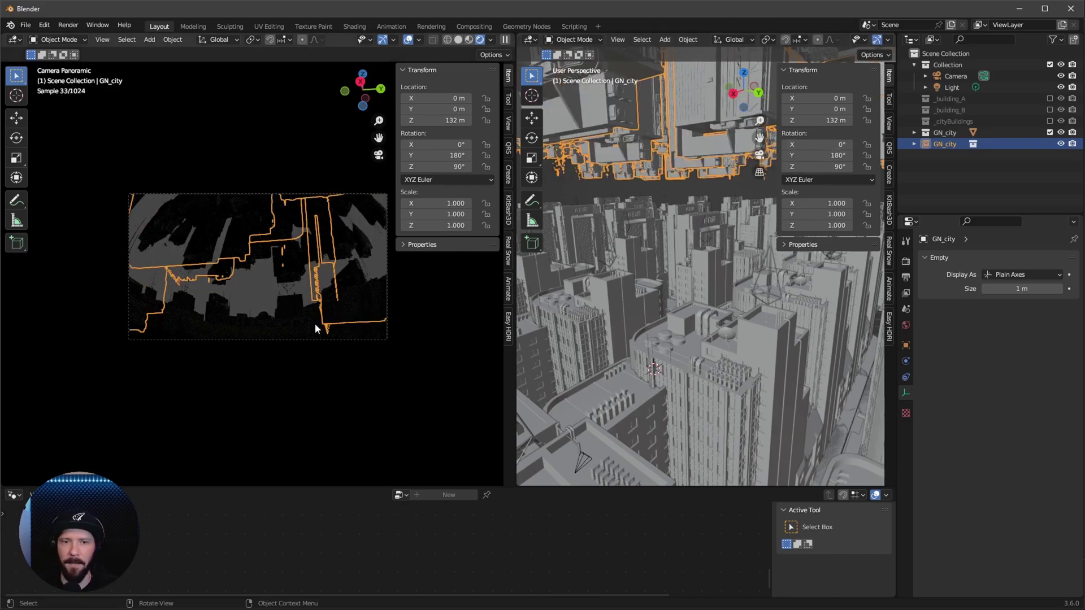
click(408, 39)
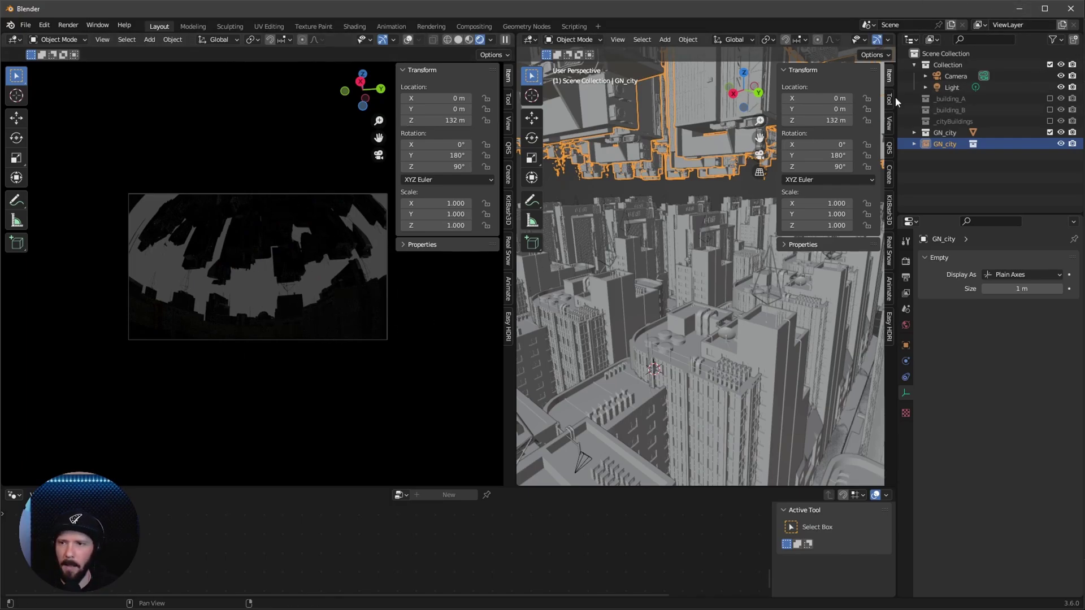
- Select the camera and set its Clip End to 2000 m
click(955, 75)
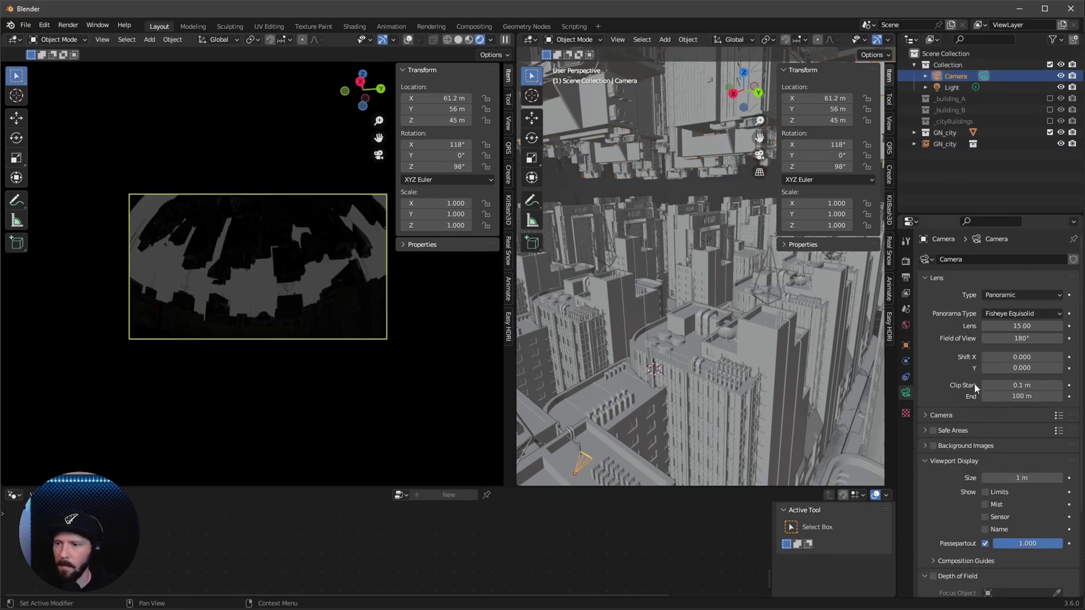
click(1029, 396)
text(2000)
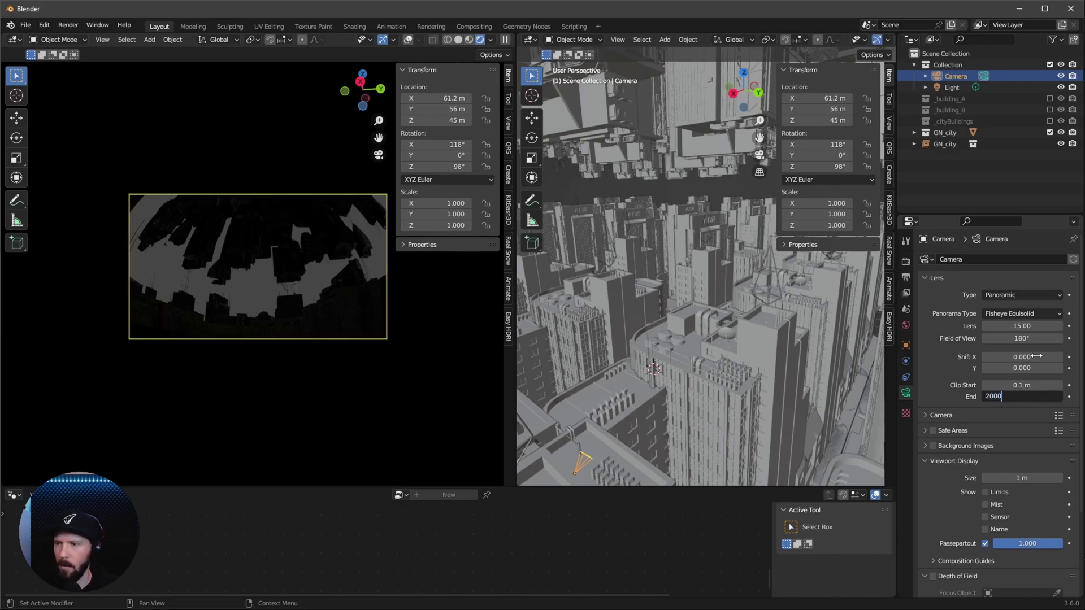
key(Return)
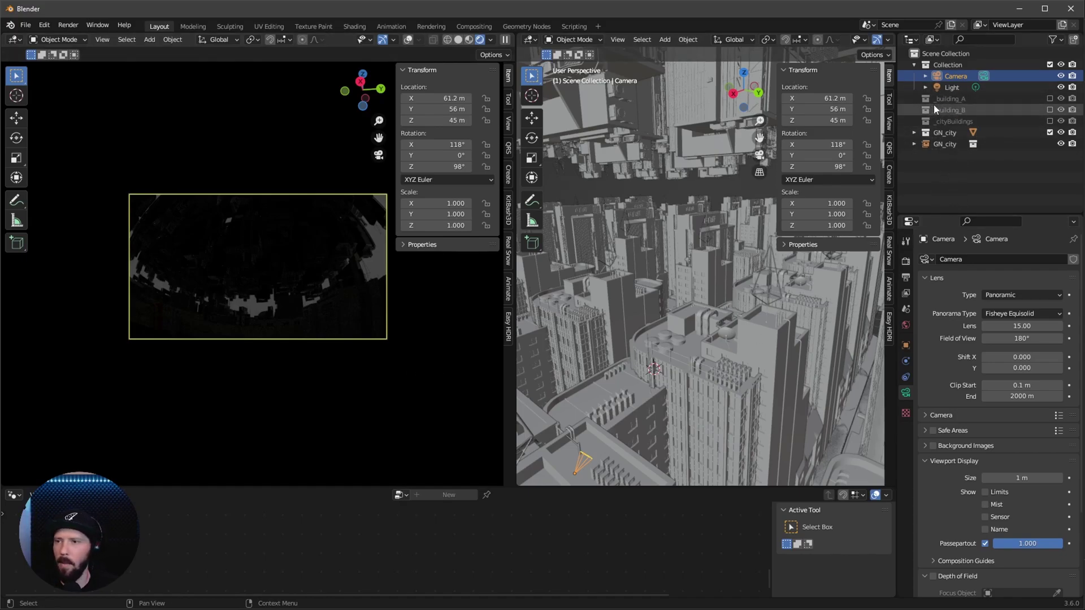
- Re-include _building_A, show KB3D_NSH_BldgMD_B_Main's materials, and enlarge the lower editor area
click(1049, 99)
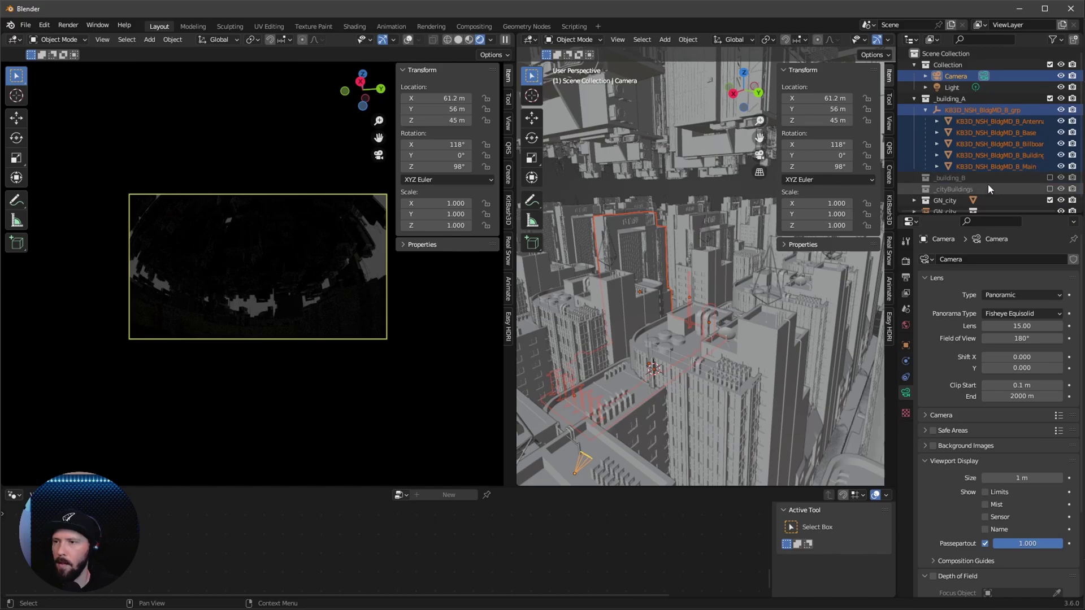
click(1013, 166)
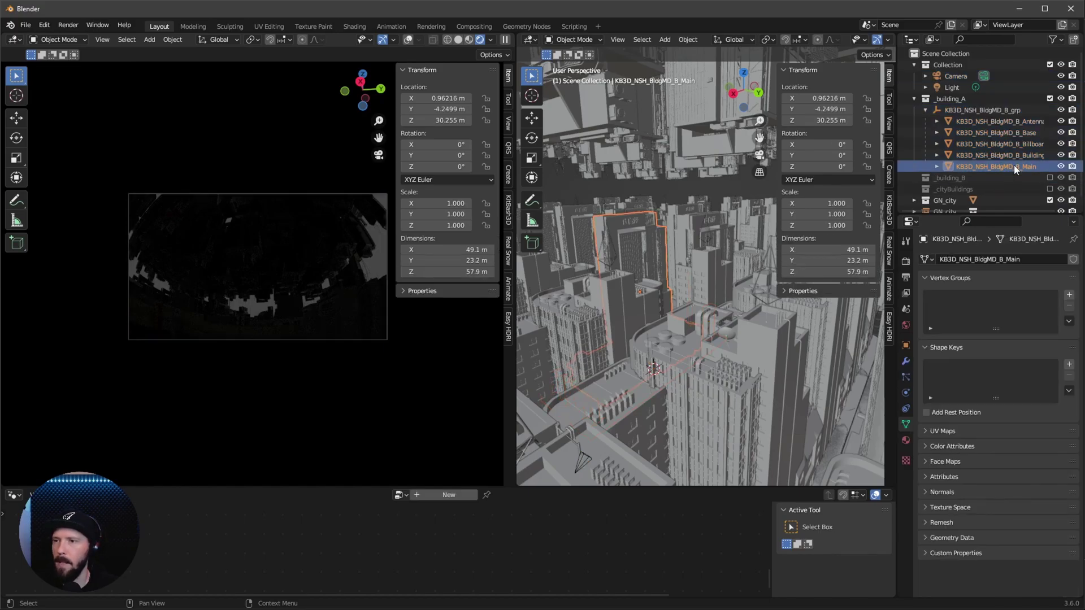
click(906, 440)
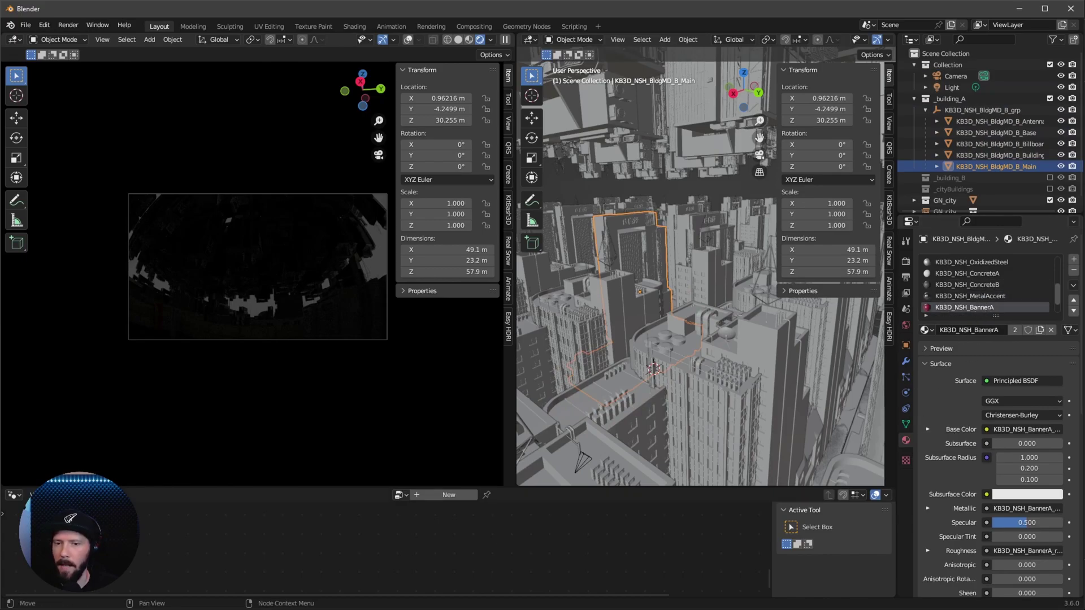
drag(169, 485, 169, 370)
- Turn the lower area into a Shader Editor and bring the Principled BSDF node into view
click(15, 377)
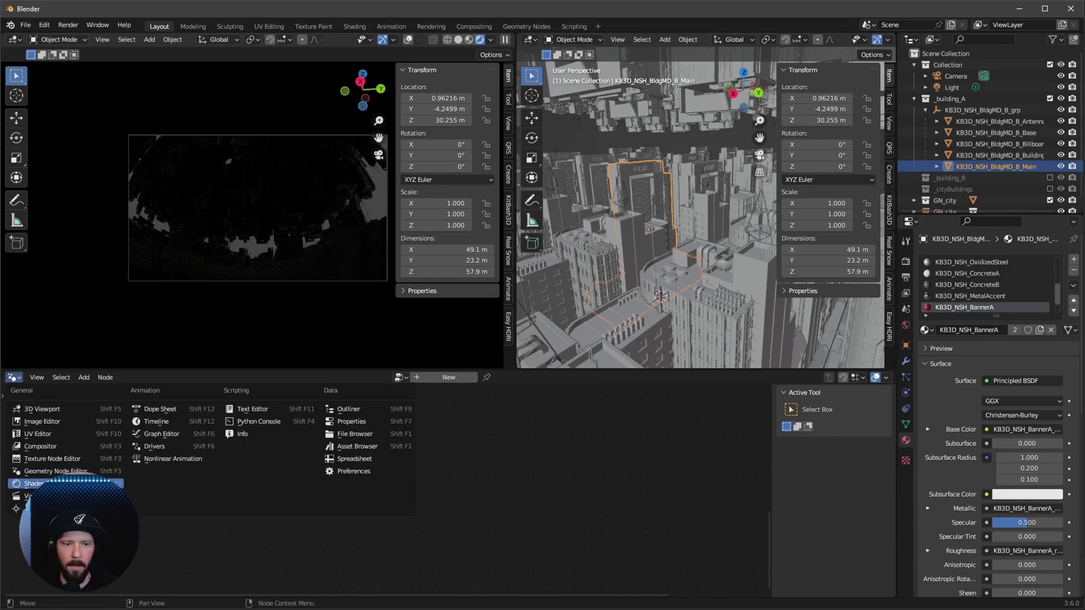
click(34, 484)
scroll(399, 427, down, 4)
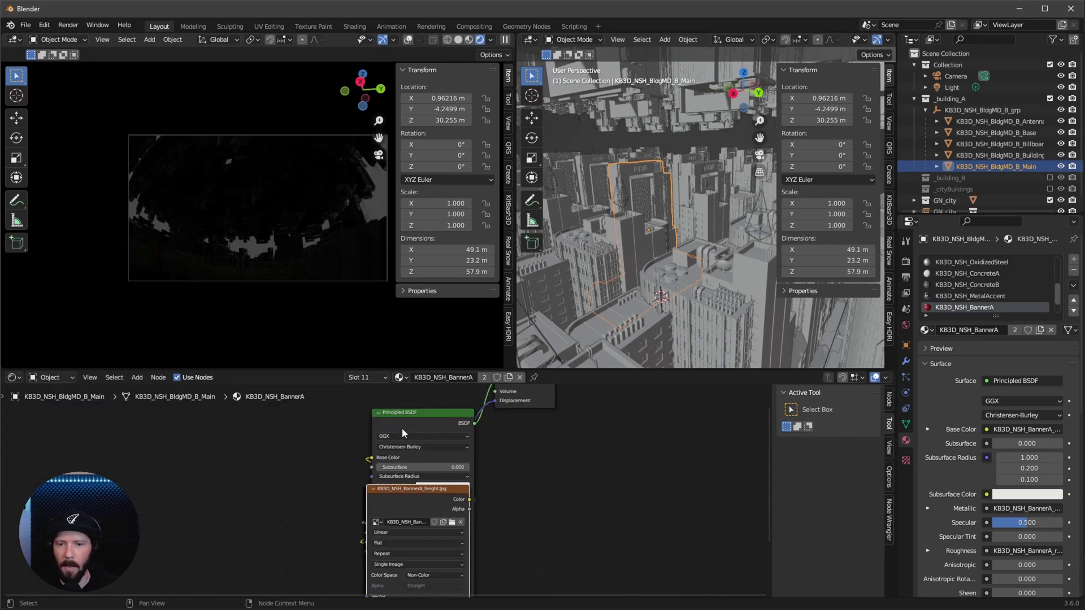
drag(411, 417, 544, 439)
shift+scroll(544, 439, down, 3)
scroll(549, 446, up, 2)
ctrl+scroll(552, 461, right, 2)
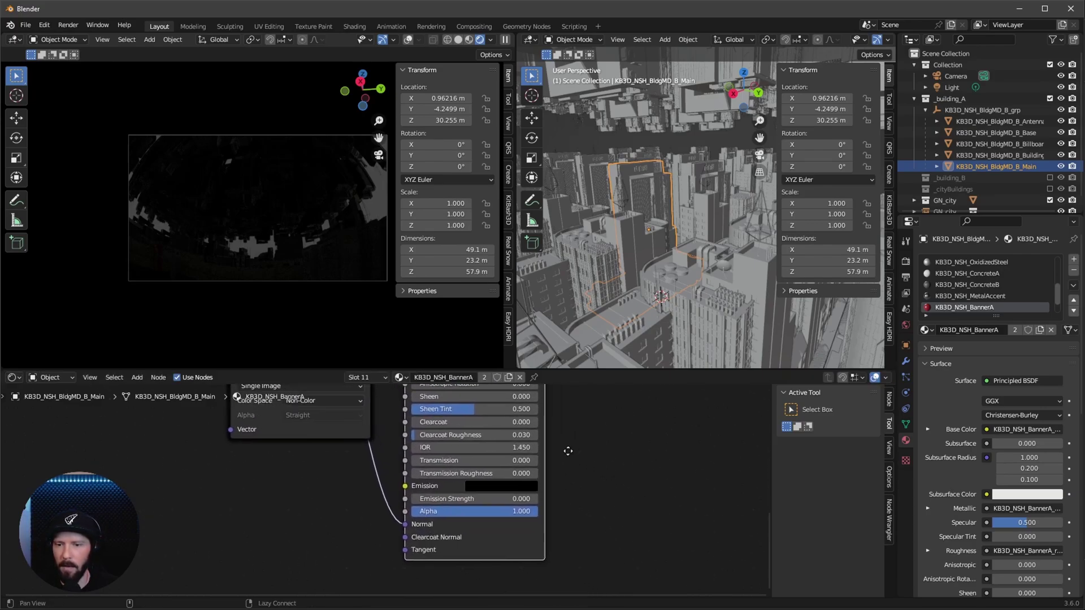
shift+scroll(554, 491, up, 1)
- Set the Principled BSDF Emission Strength to 10 and Emission colour to hex 67A6B3
click(489, 515)
text(10)
key(Return)
click(486, 503)
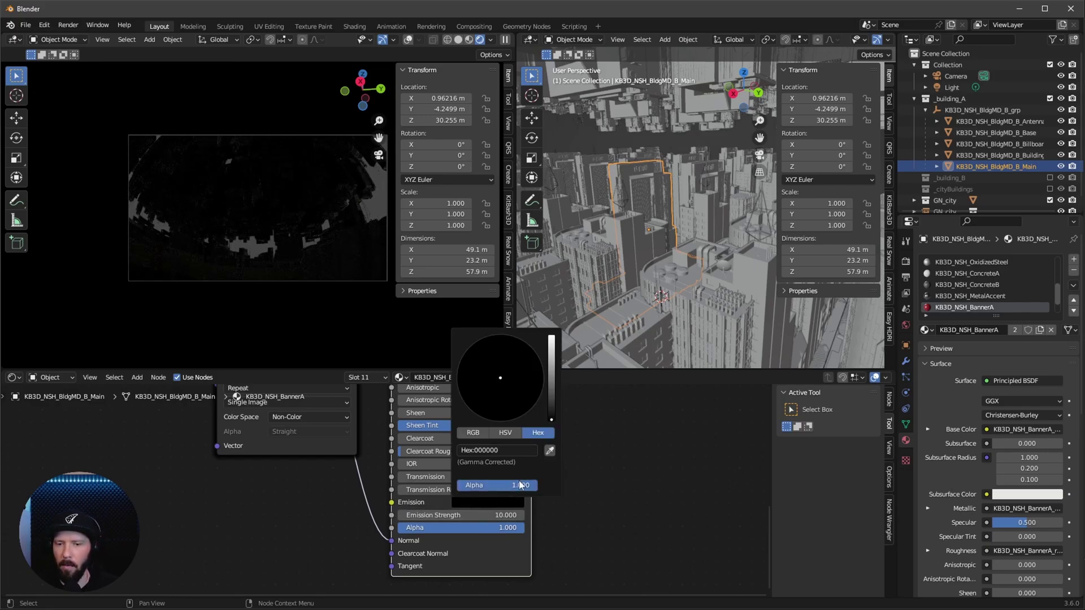
click(515, 448)
text(67A6B3)
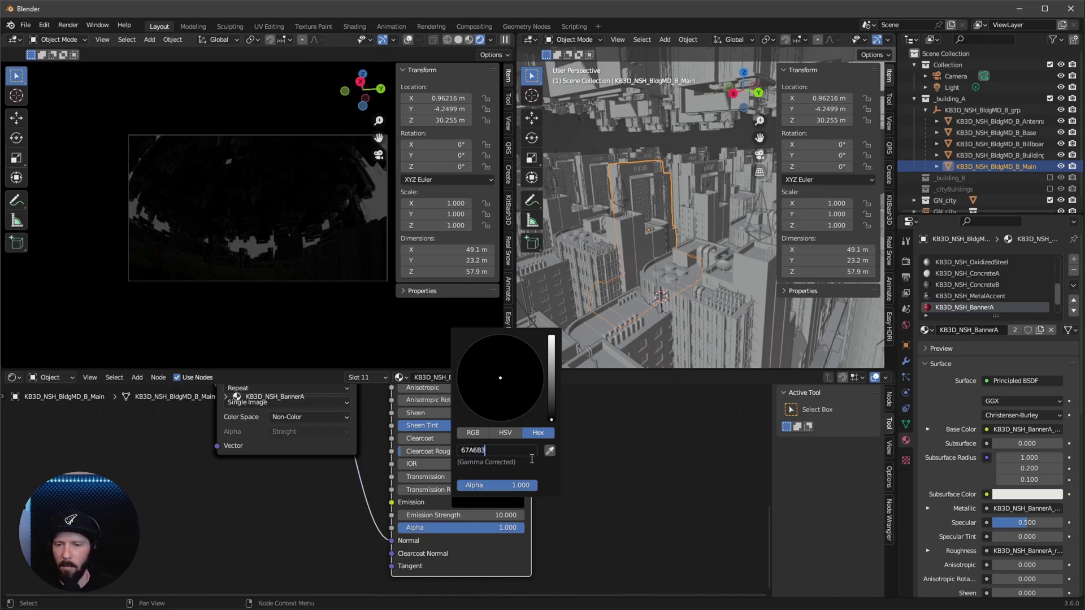
key(Return)
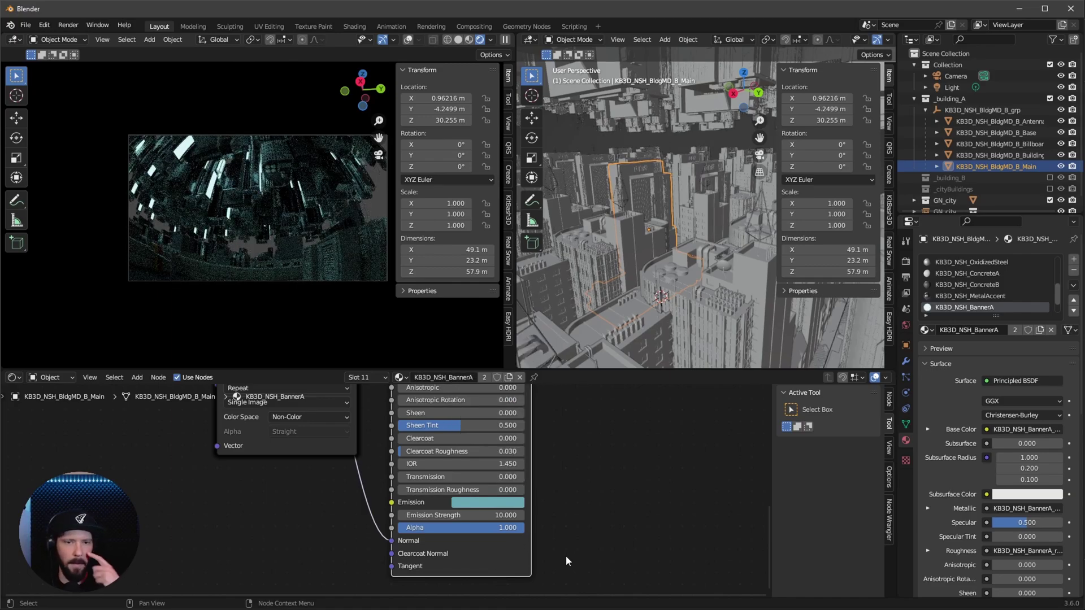
- Hide the sidebar and set the Cycles viewport Noise Threshold to 0.0100
key(n)
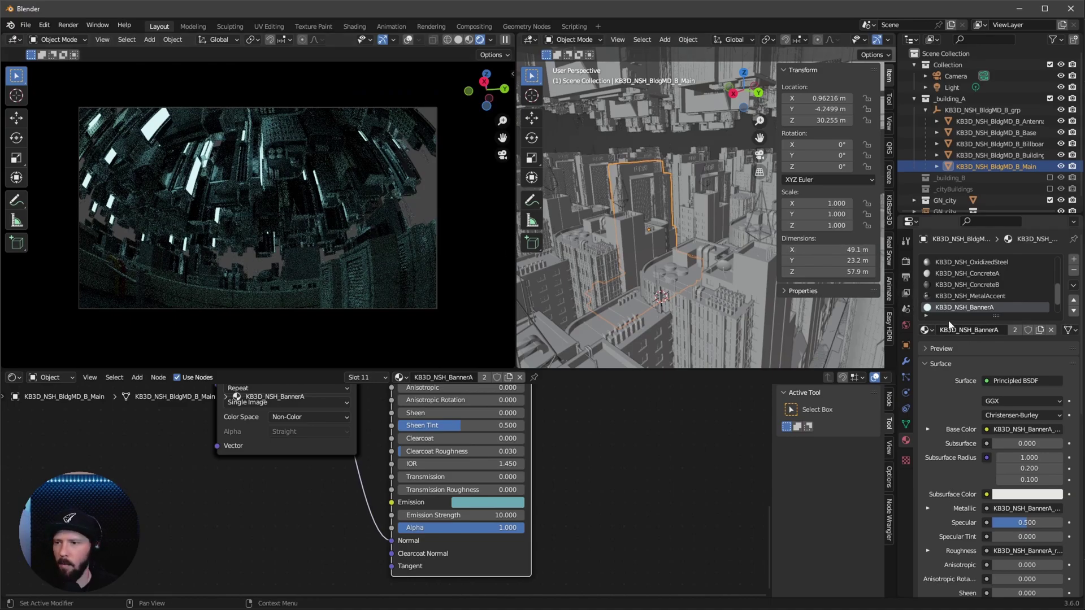
click(906, 263)
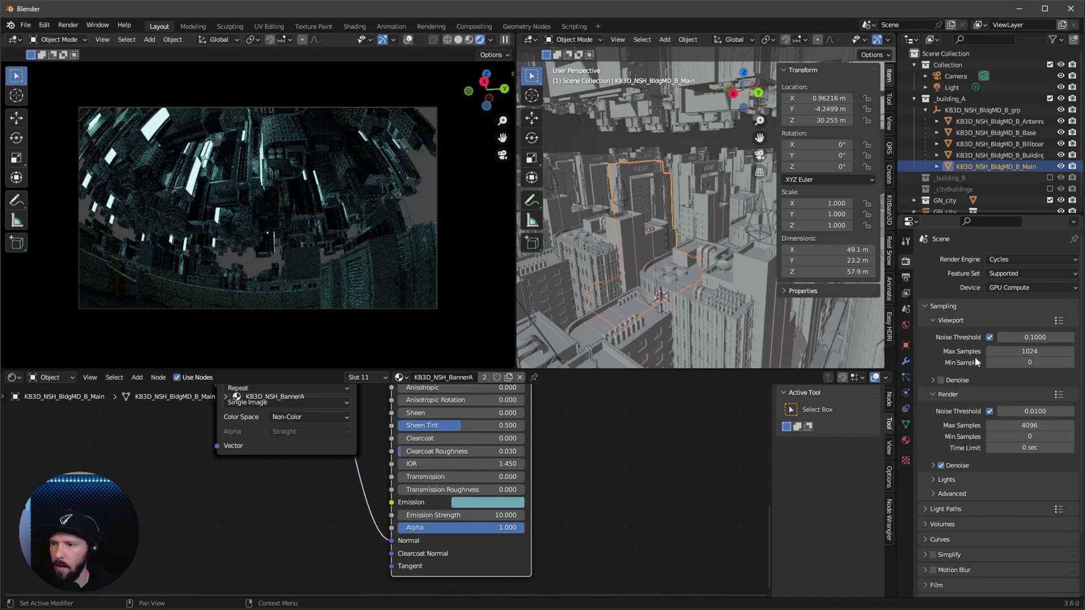
click(1036, 339)
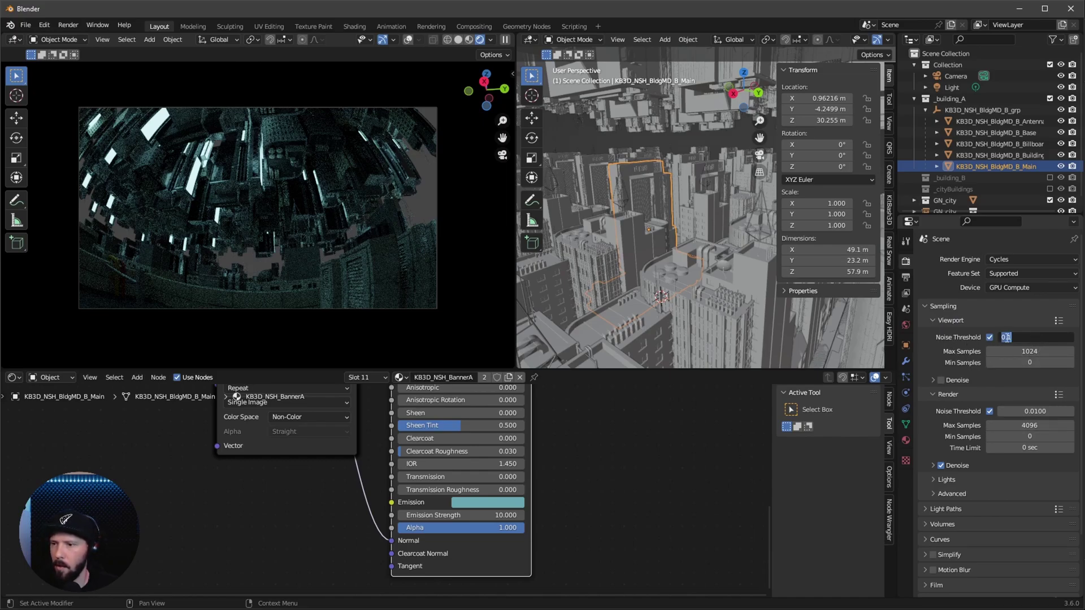
text(0)
key(Return)
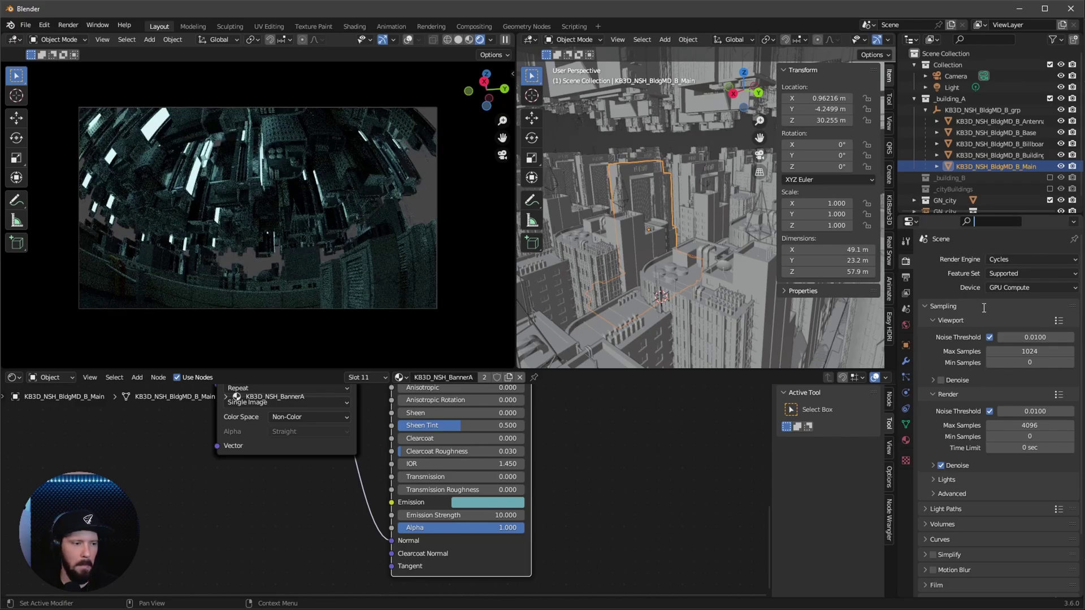
- Find Light Tree in the render settings, turn it off, and clear the search
text(tree)
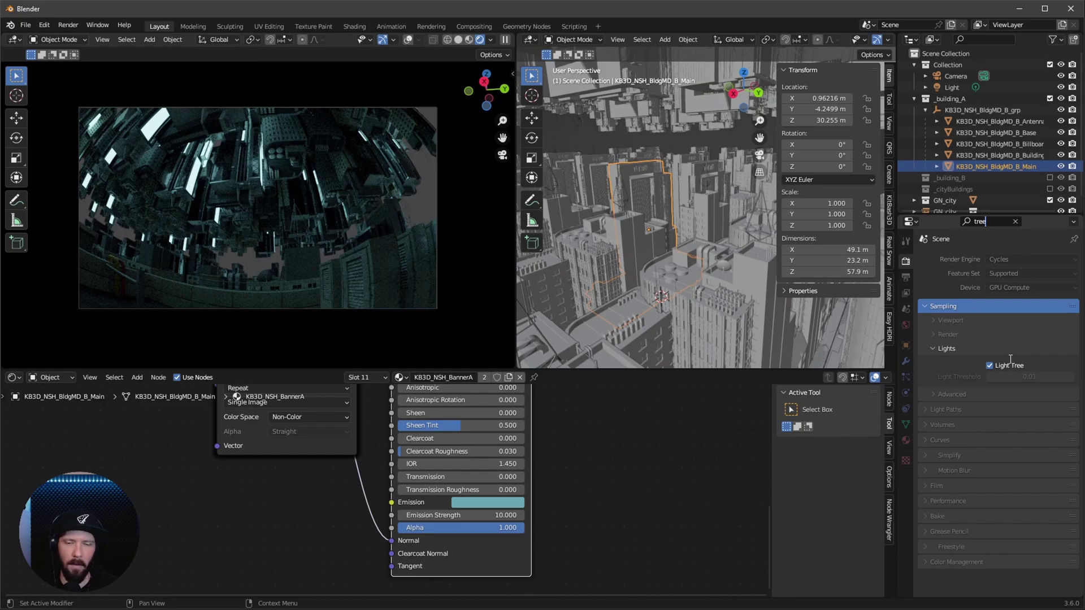
click(990, 366)
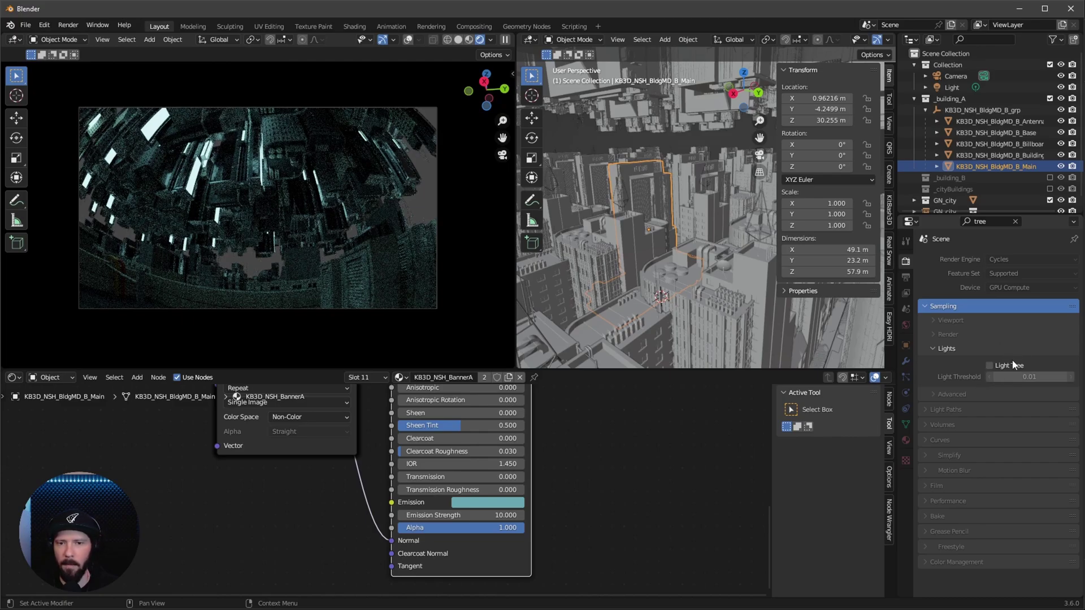
key(alt+f)
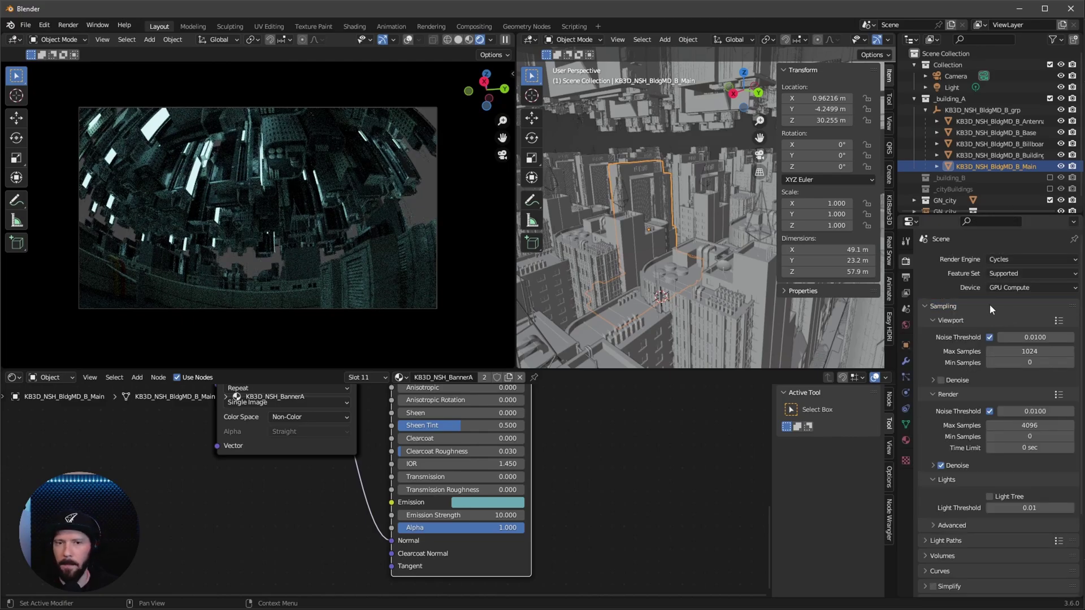
drag(932, 215, 932, 278)
- Add a cube and set its X, Y and Z dimensions to 500 m
click(944, 240)
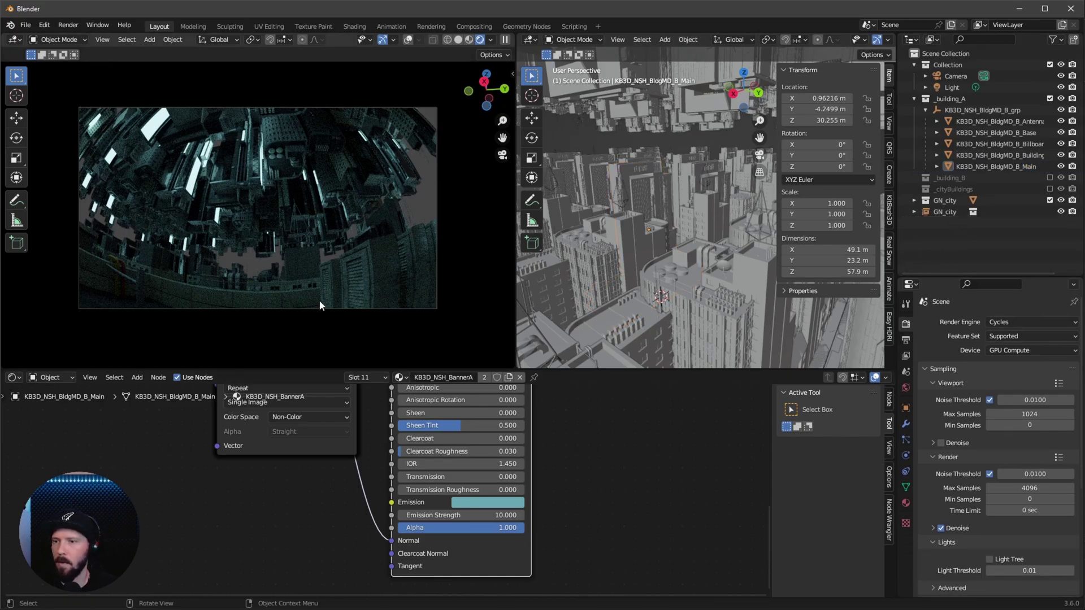
key(shift+a)
mouse_move(332, 295)
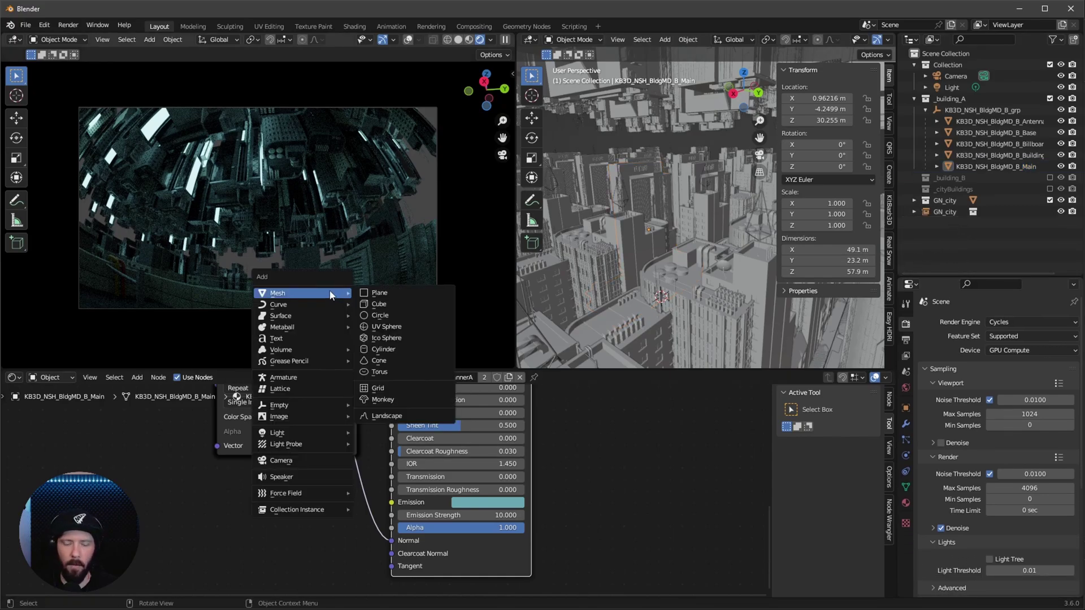
click(380, 304)
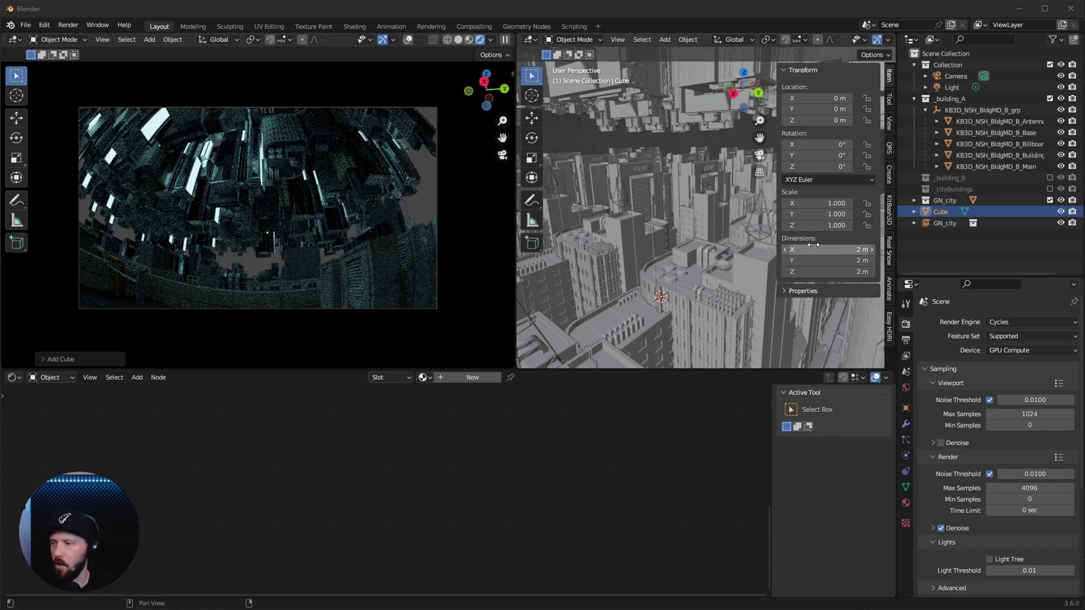
drag(844, 250, 846, 270)
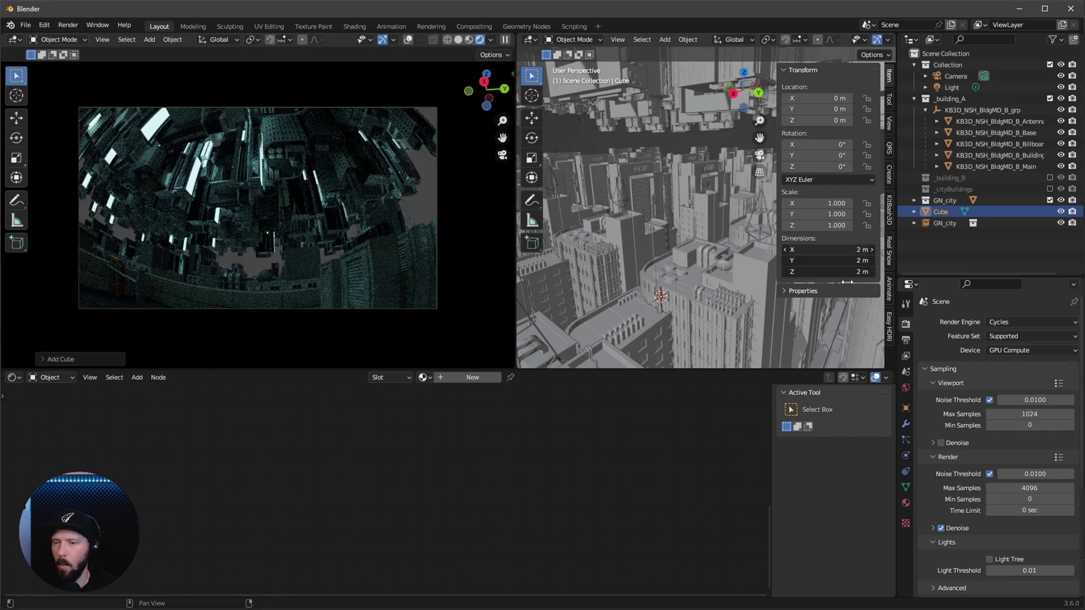
text(500)
key(Return)
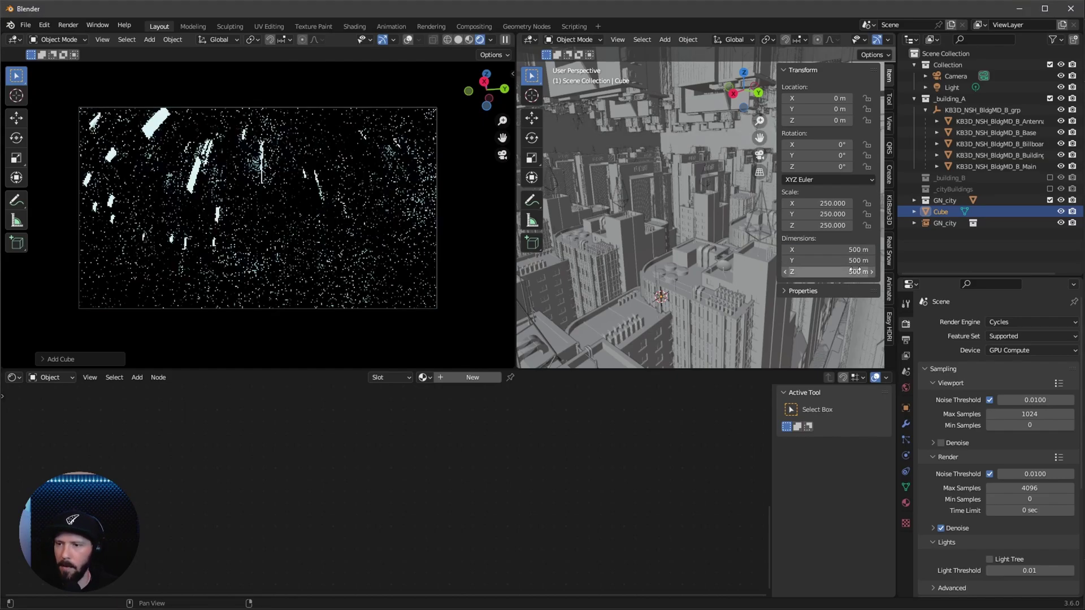
ctrl+middle_drag(676, 214, 659, 260)
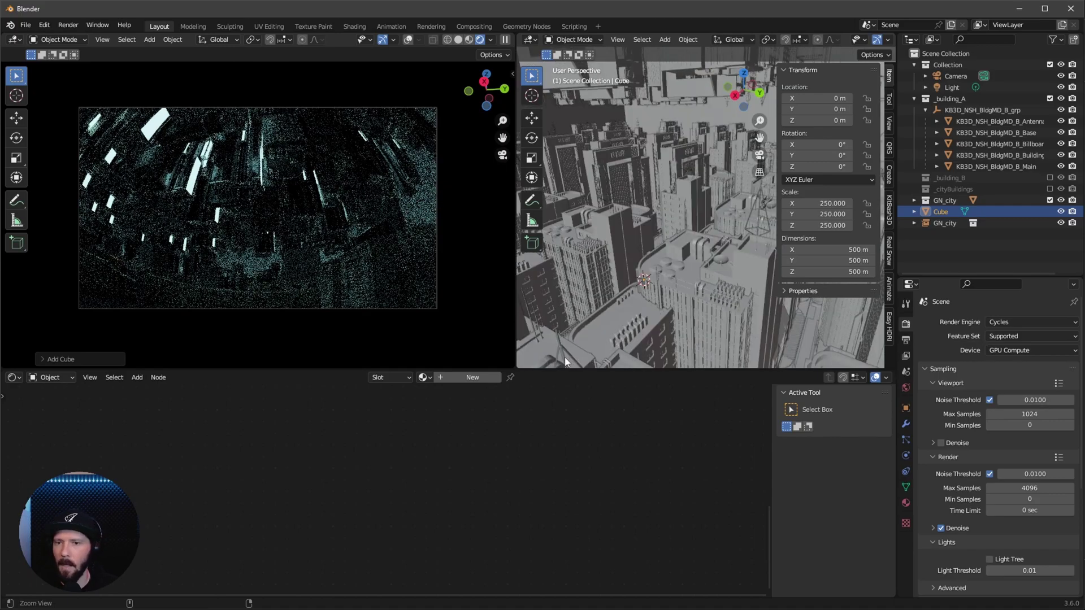
ctrl+middle_drag(565, 265, 662, 236)
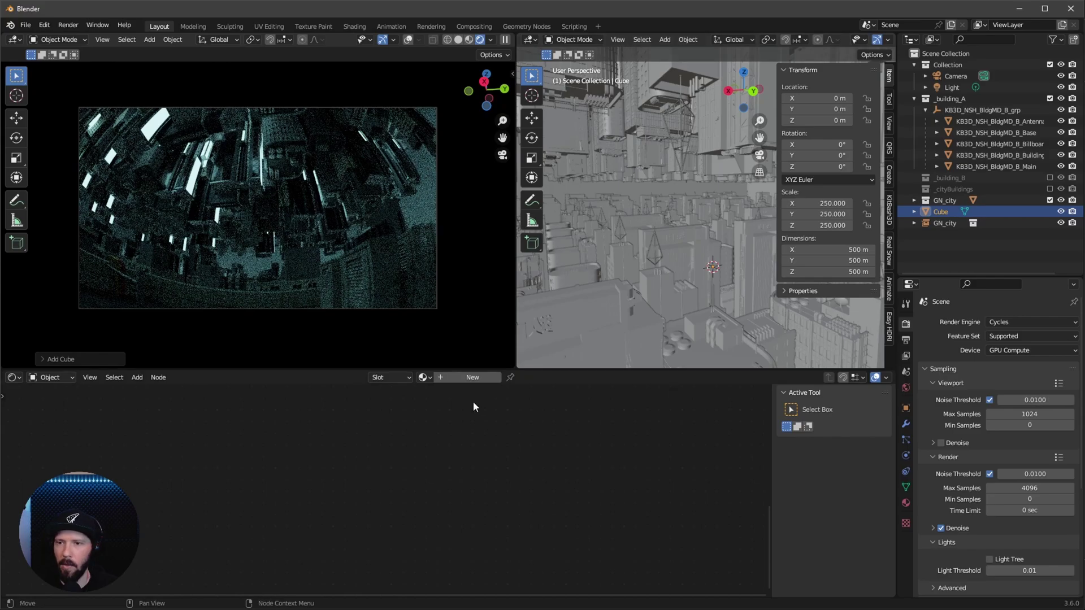
- Give the cube a new material using a Volume Scatter node in place of Principled BSDF
click(473, 377)
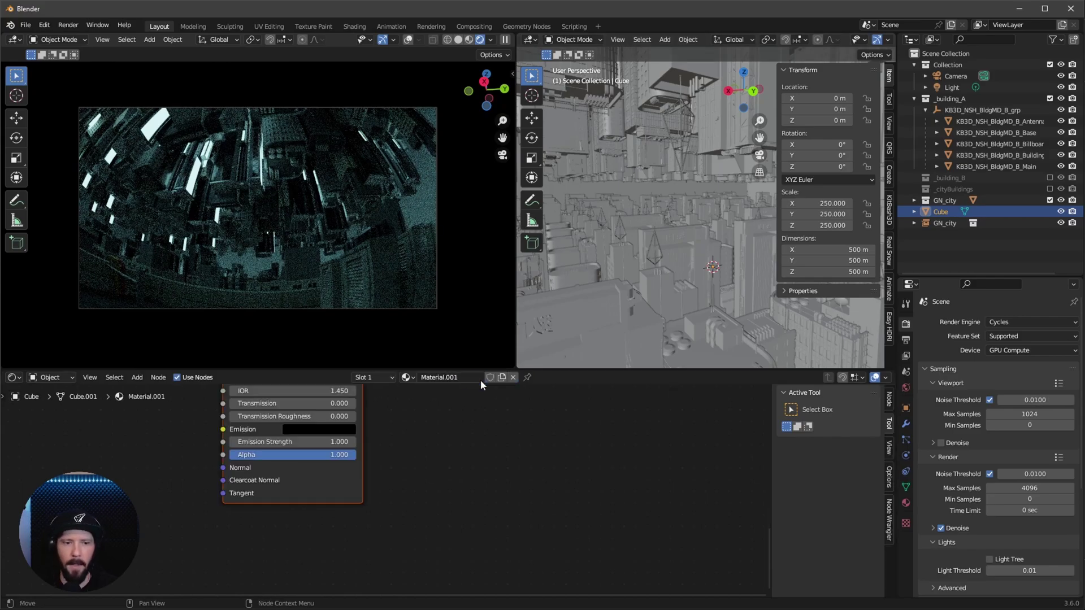
scroll(514, 468, down, 5)
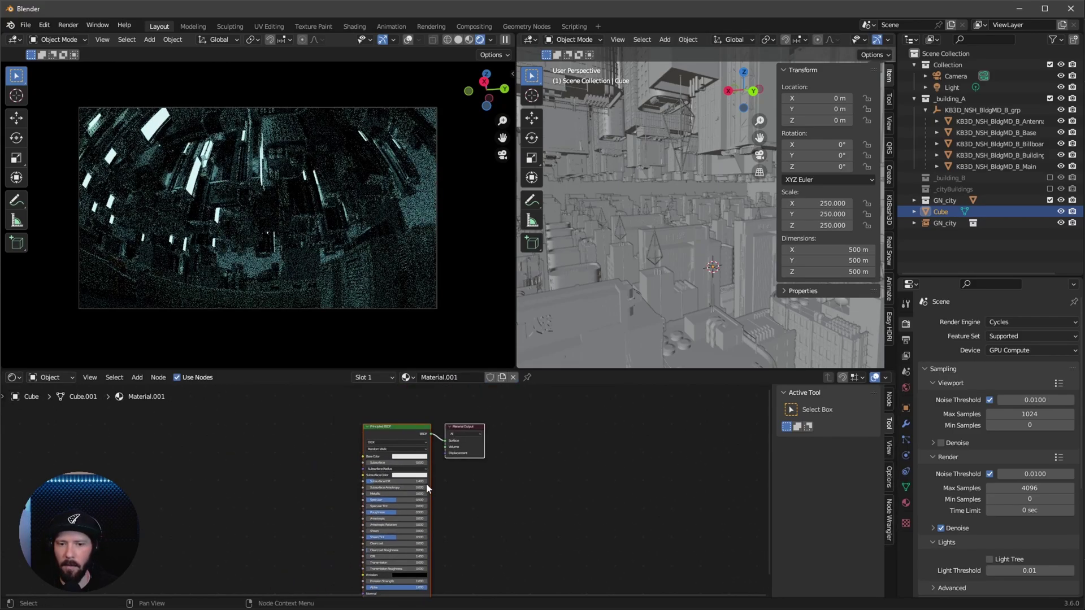
key(x)
ctrl+middle_drag(408, 494, 453, 477)
key(shift+a)
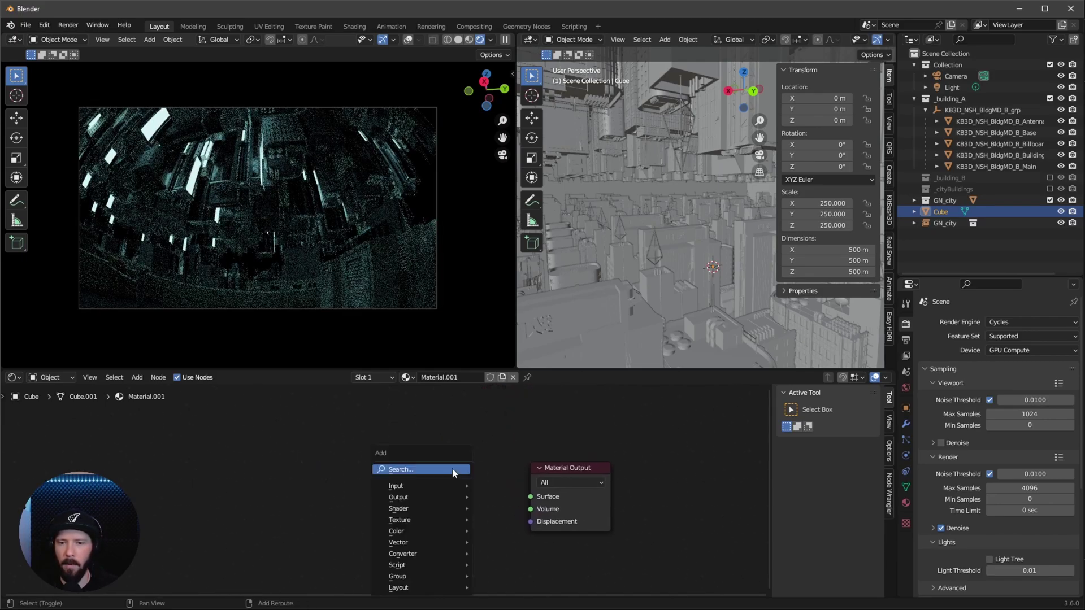
text(vol)
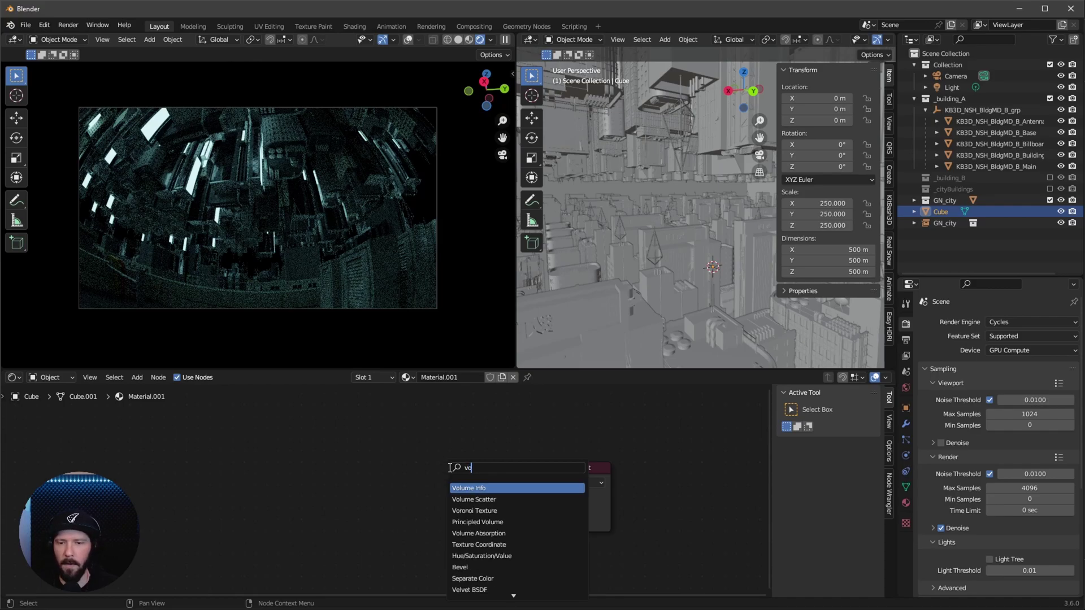
click(488, 500)
click(479, 469)
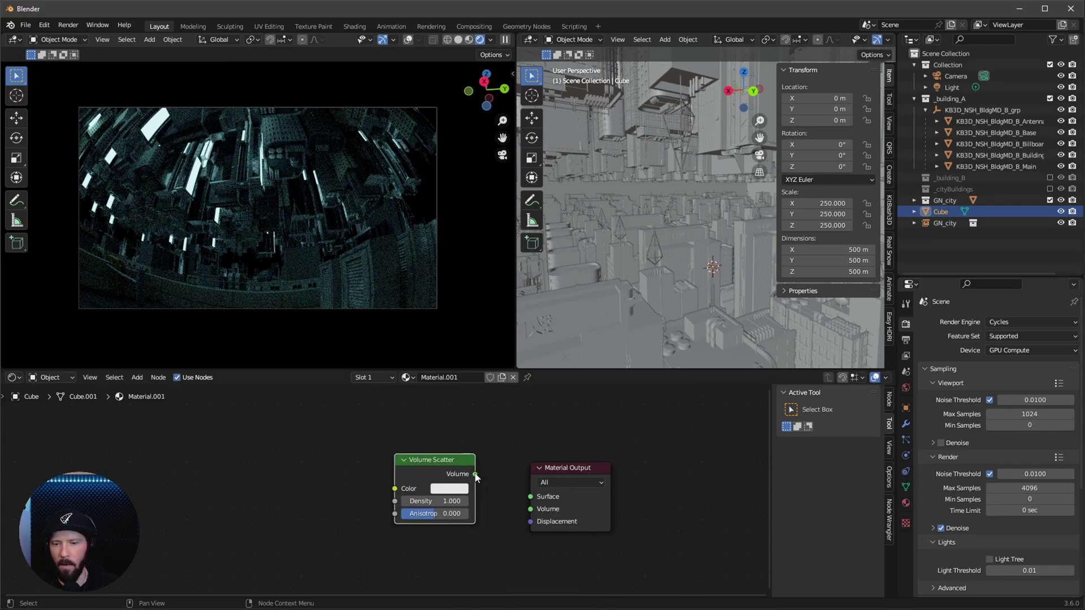
drag(477, 473, 530, 508)
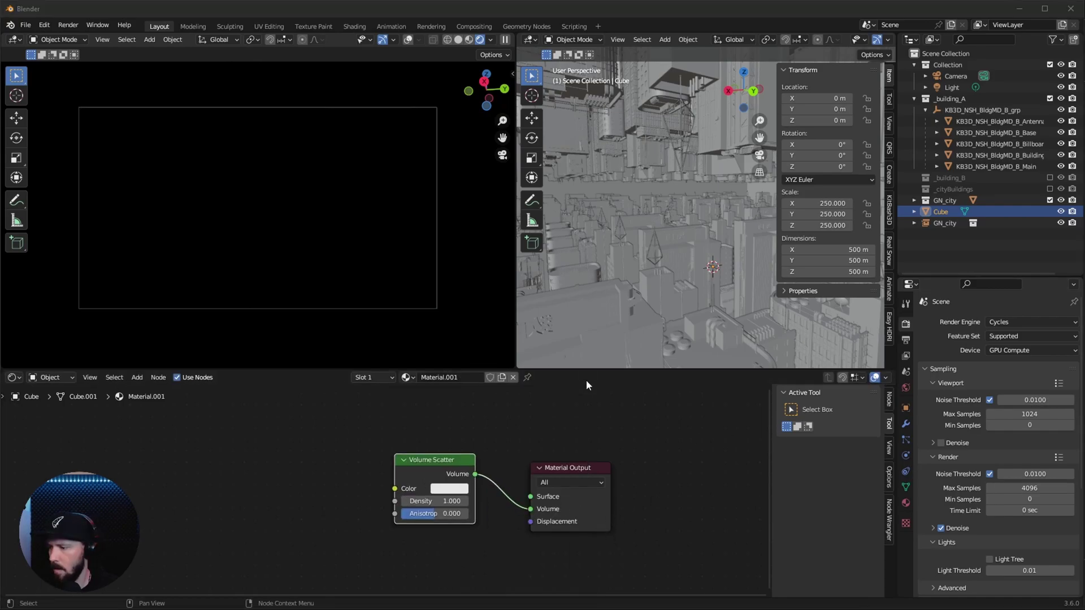
- Set the Volume Scatter colour to mid-grey 838383, Density 0.1 and Anisotropy 0.55
click(448, 489)
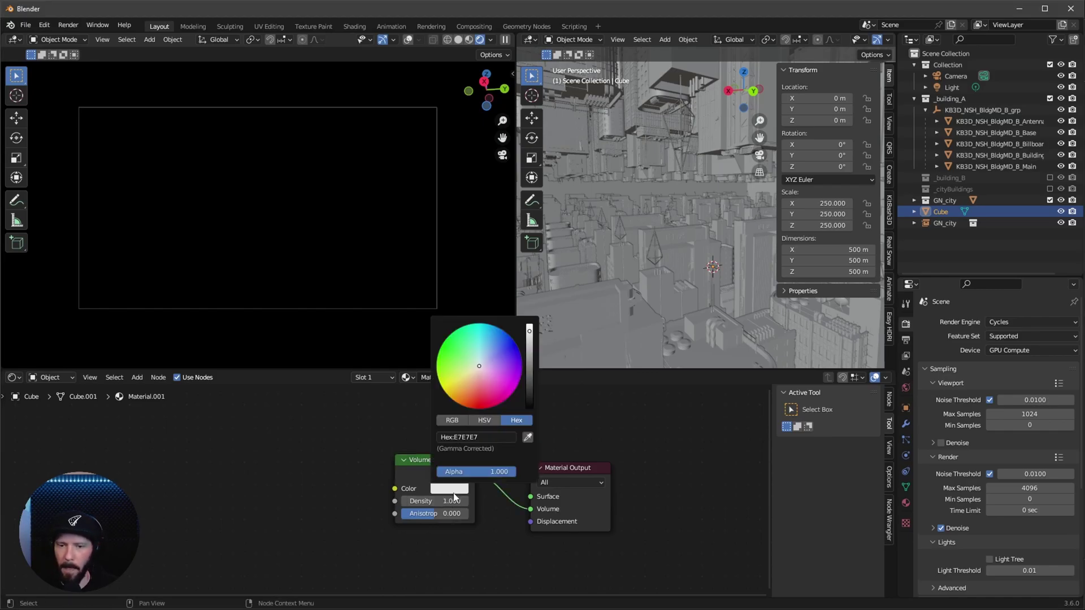
drag(532, 359, 531, 369)
click(446, 501)
text(.1)
key(Tab)
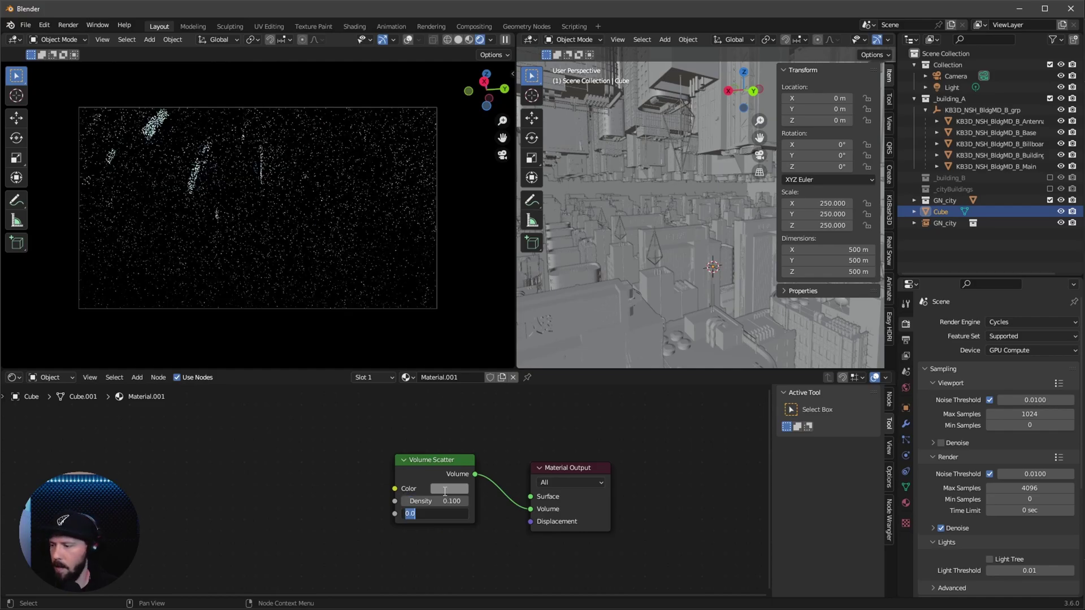
key(BackSpace)
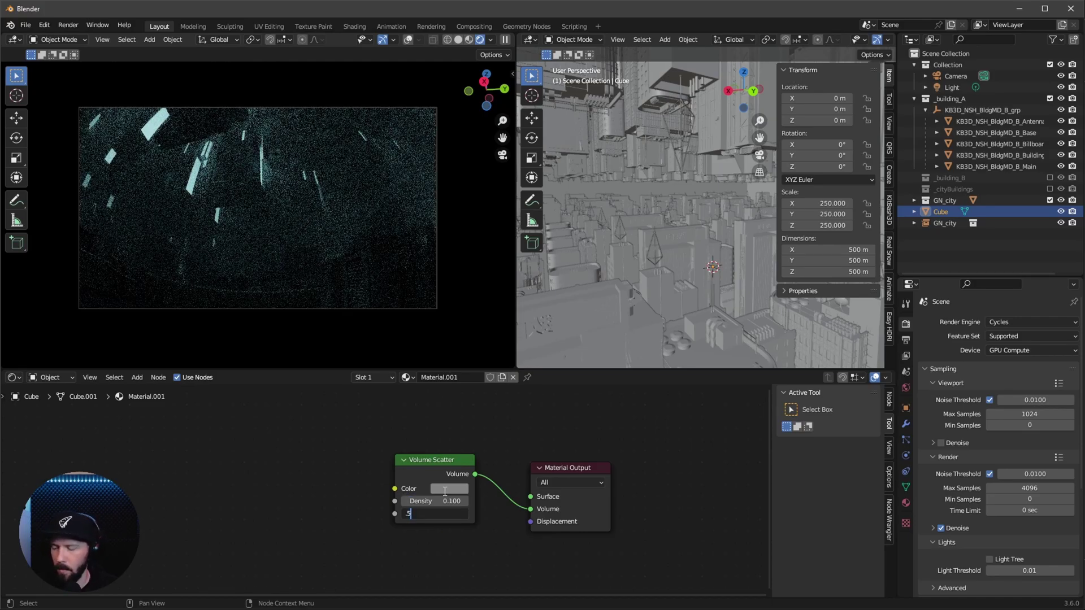
text(.55)
key(Return)
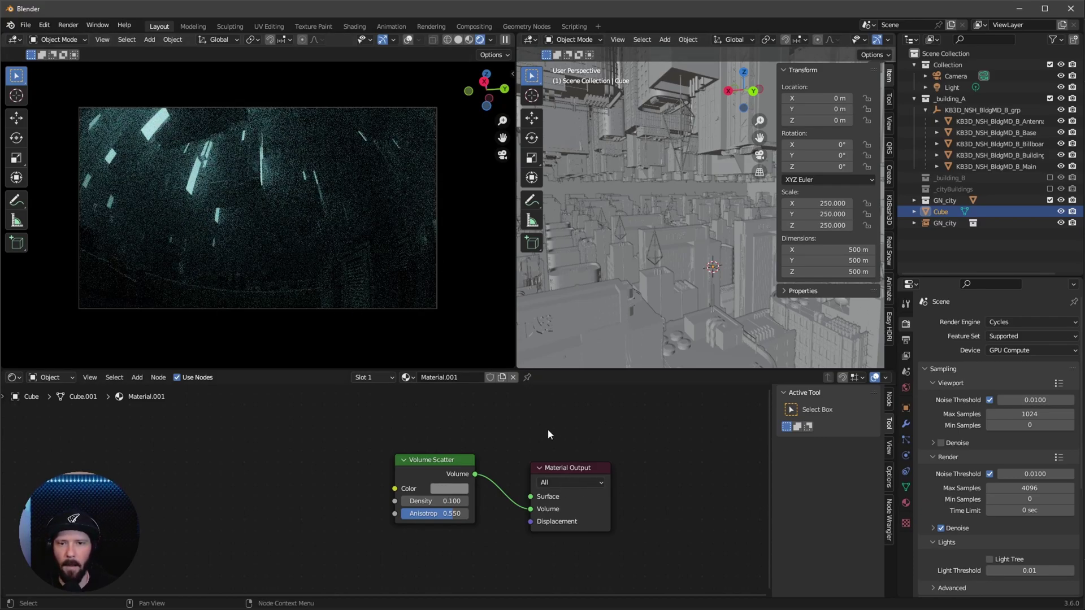
- In Easy HDRI, choose the HDRI folder, create world nodes, and load shanghai_bund_4k.hdr
middle_drag(652, 423, 548, 442)
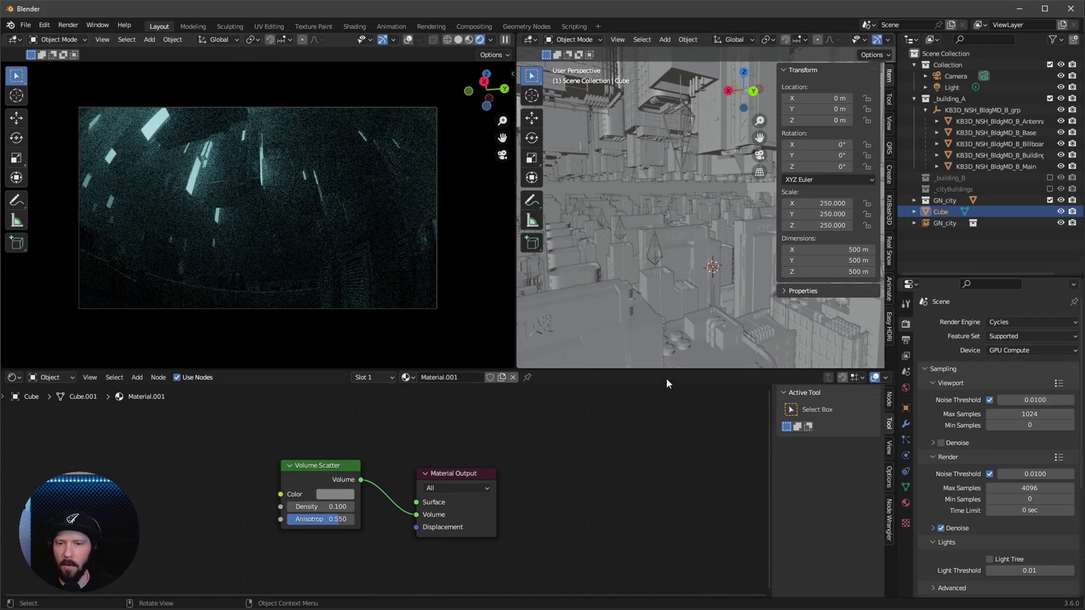
click(889, 338)
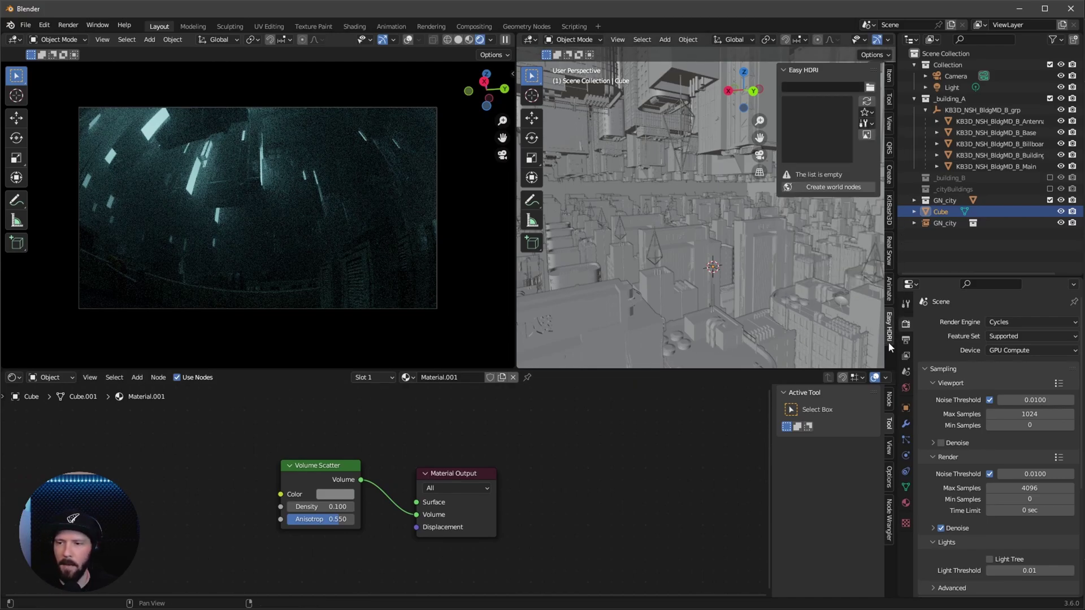
click(867, 134)
click(820, 126)
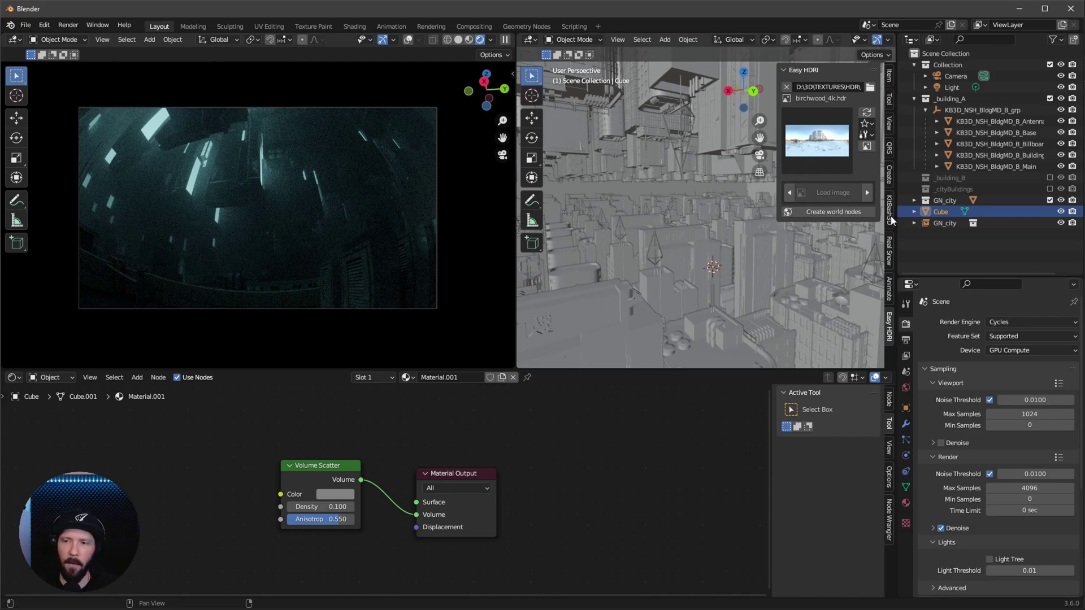
click(840, 213)
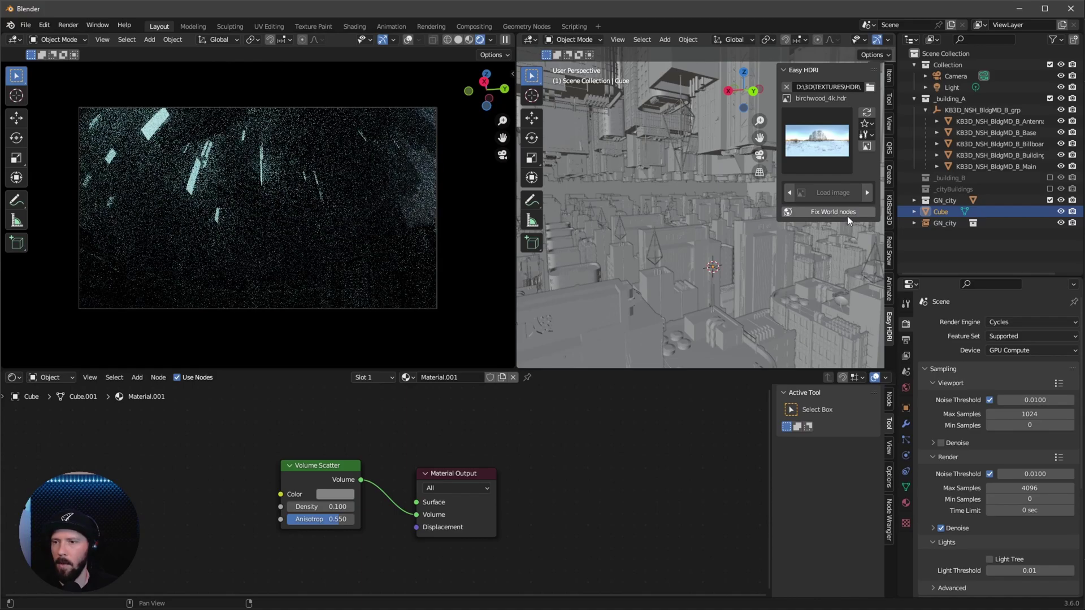
click(822, 136)
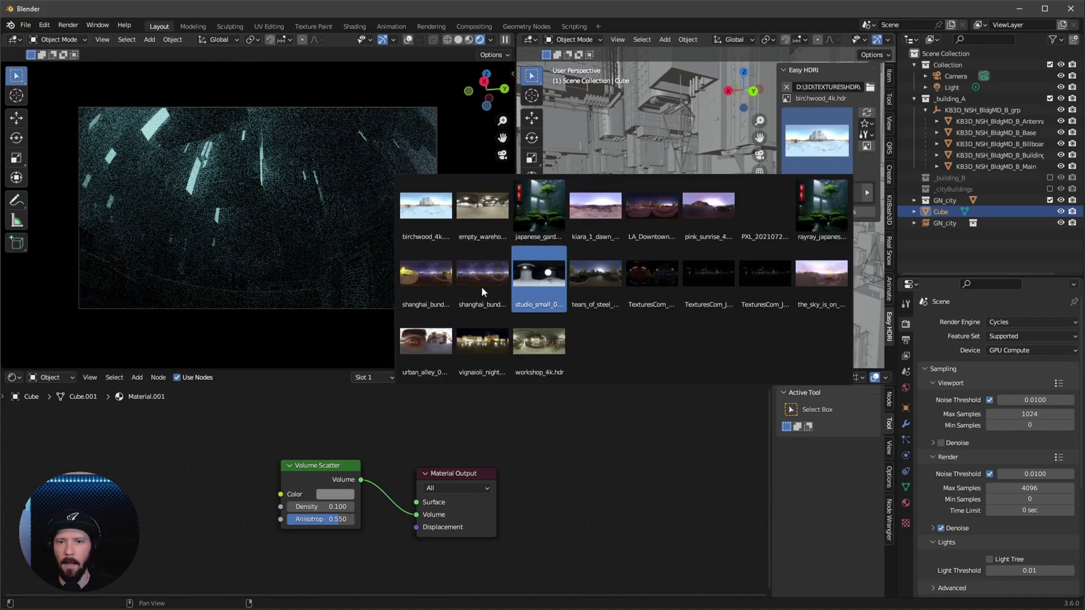
click(436, 279)
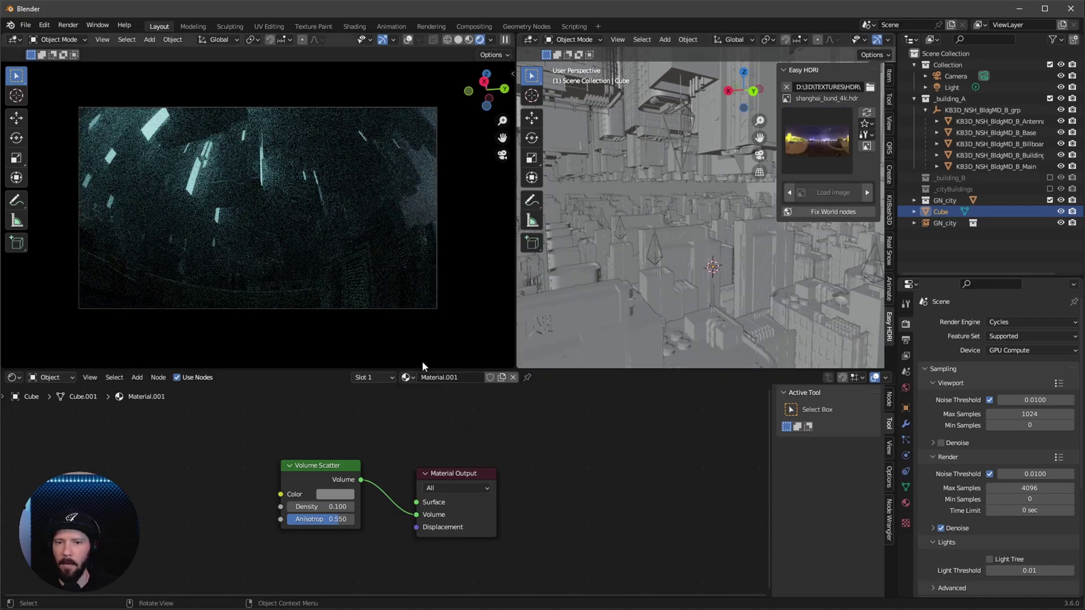
- Show the World node tree and rotate the HDRI mapping 148° around Z
click(50, 377)
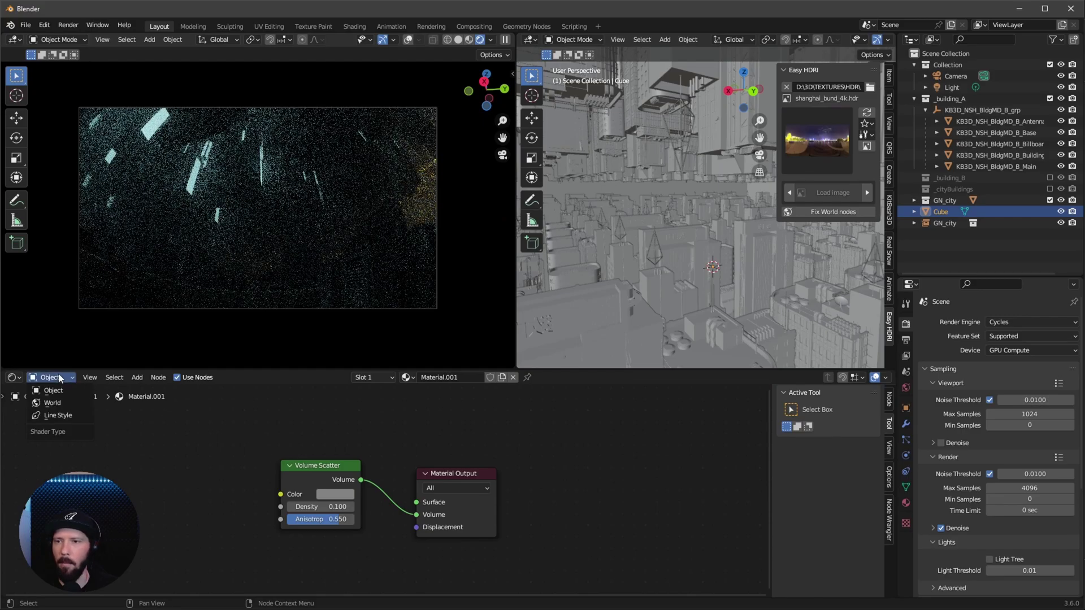
click(62, 406)
scroll(513, 476, up, 3)
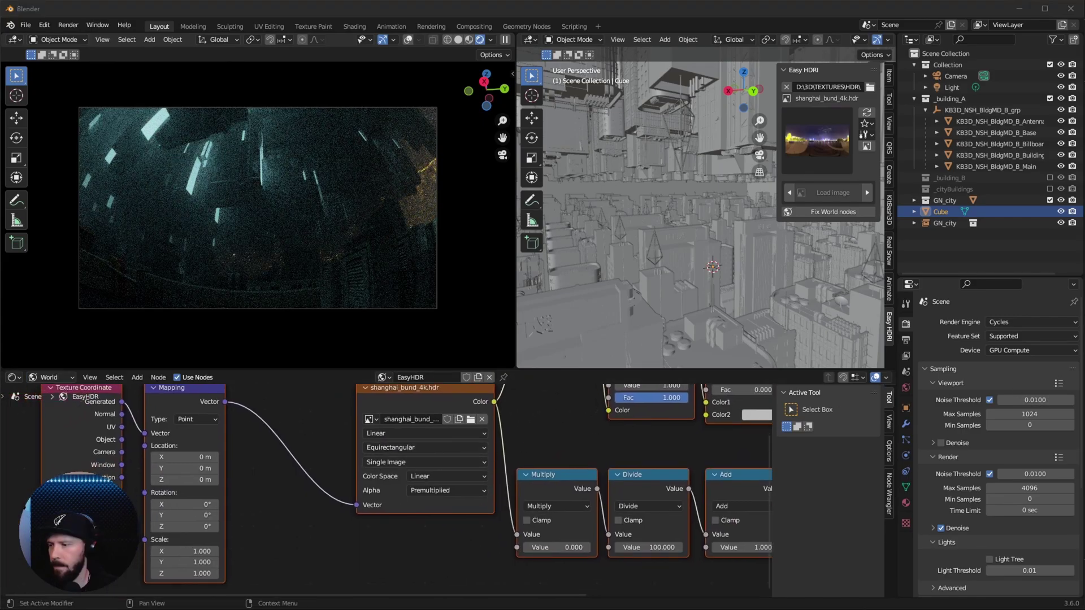
click(205, 530)
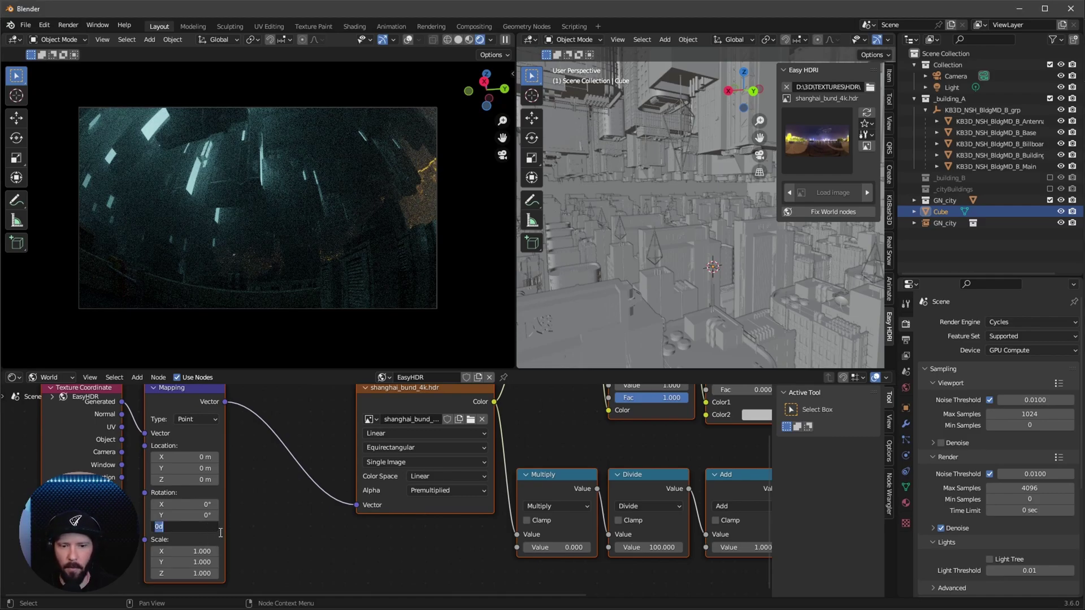
key(Return)
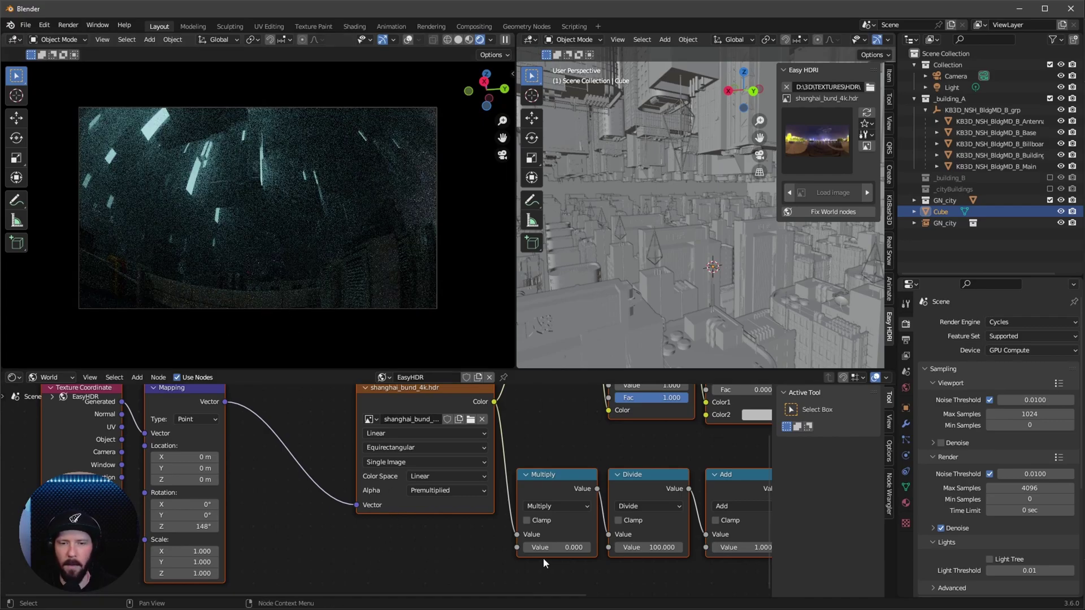
- Lower the world Add node's second value from 1.0 to 0.5
middle_drag(551, 558, 289, 551)
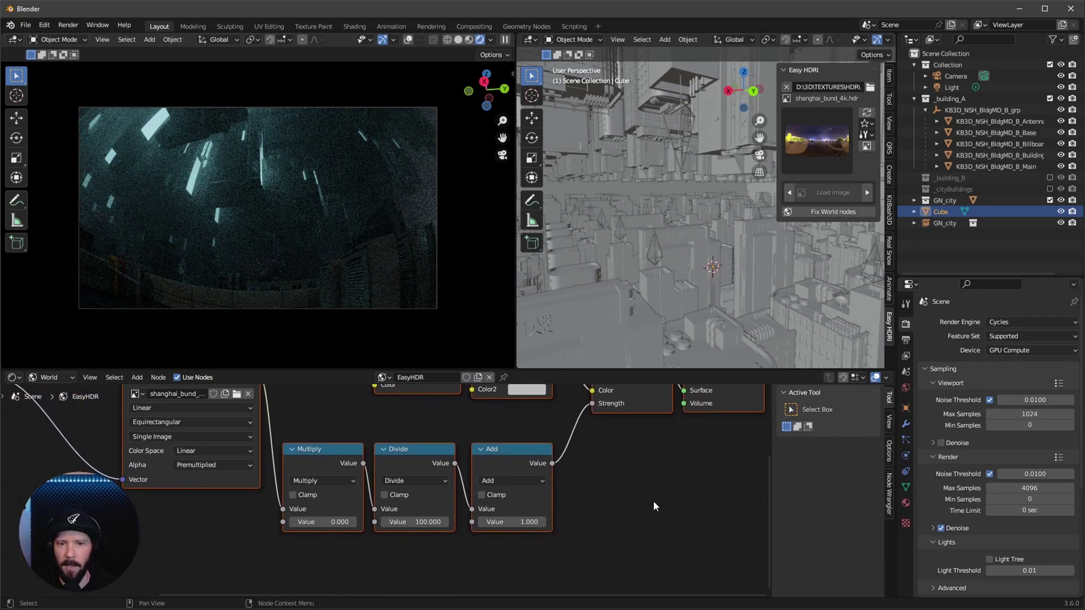
middle_drag(541, 545, 494, 555)
click(485, 533)
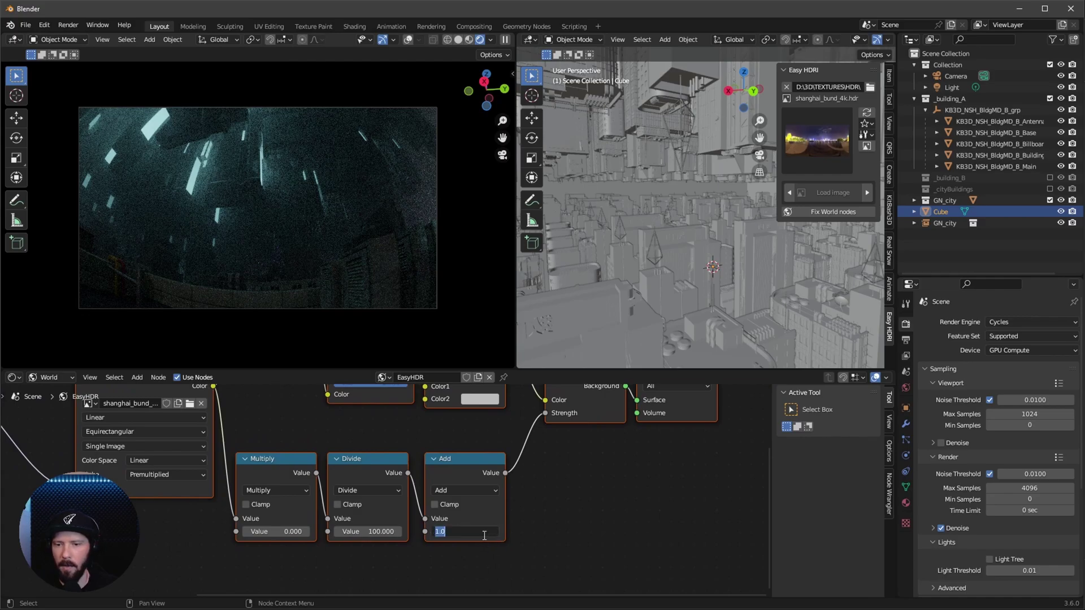
key(BackSpace)
text(.5)
key(Return)
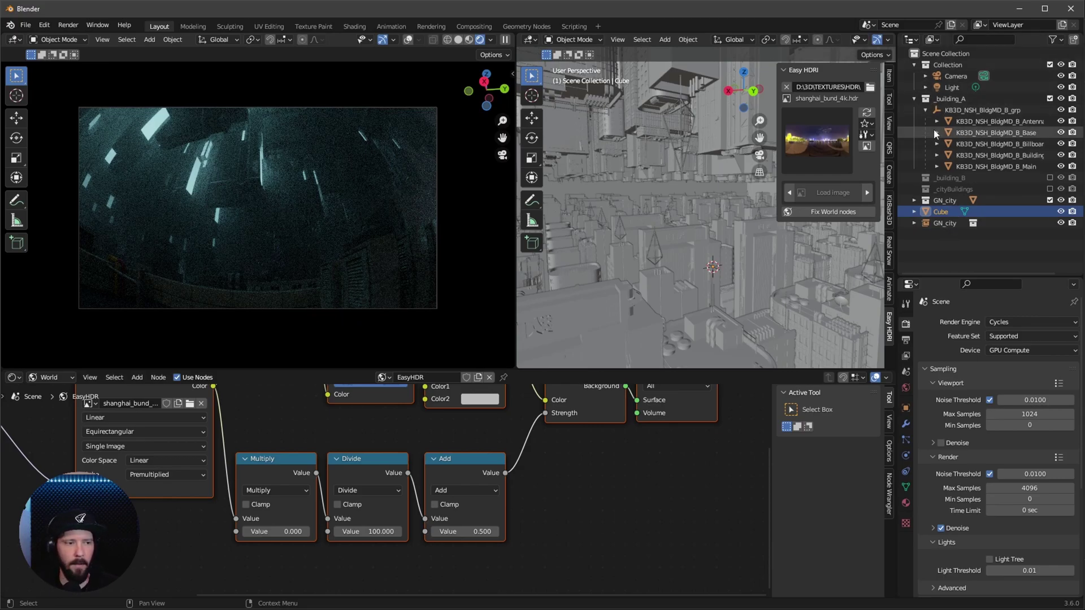
- Select the Light and set its colour to light blue BCEFFF
click(914, 98)
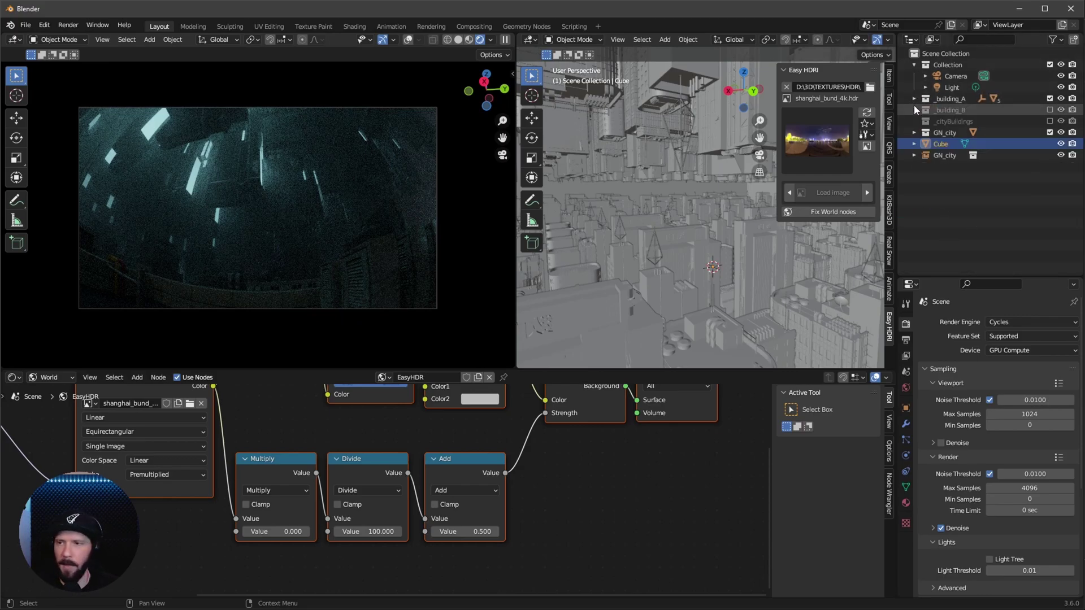
click(952, 87)
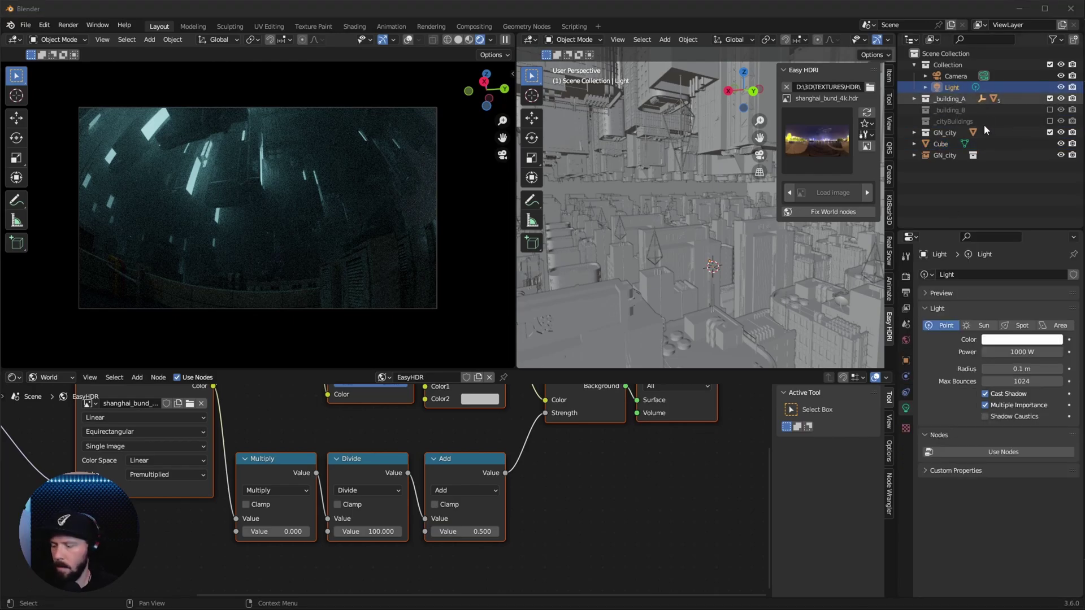
click(1020, 339)
click(1005, 296)
text(BCEFFF)
key(Return)
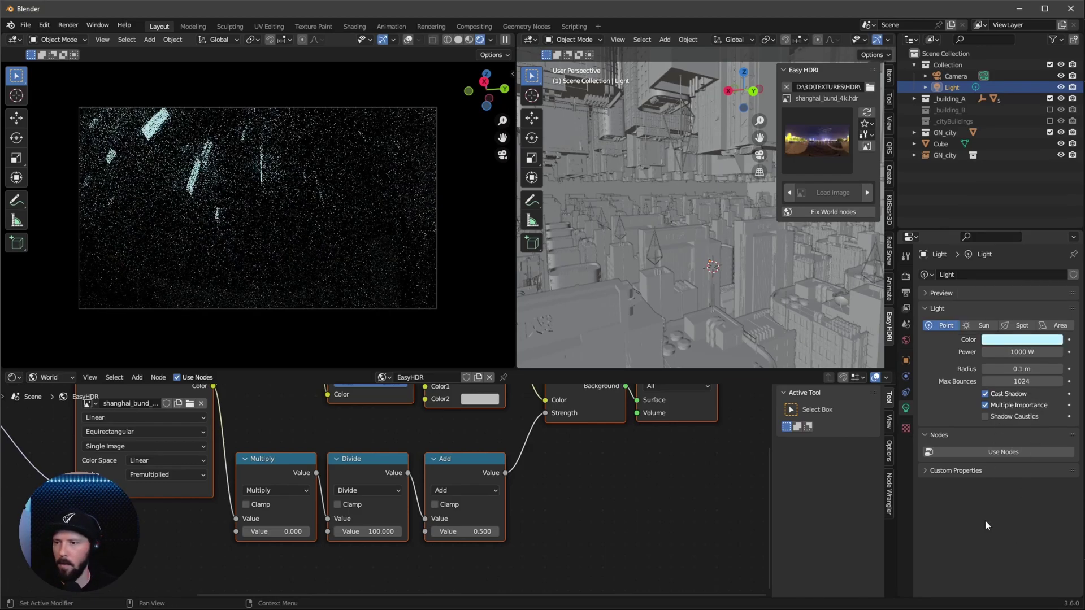
- Raise the light's power to 100000 W
click(996, 352)
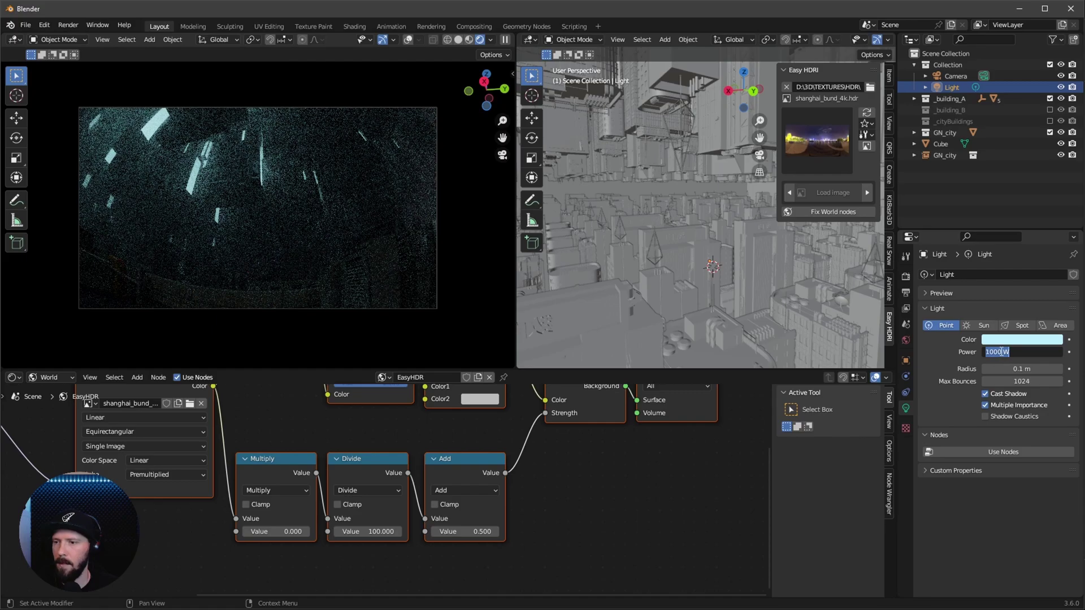
click(1002, 352)
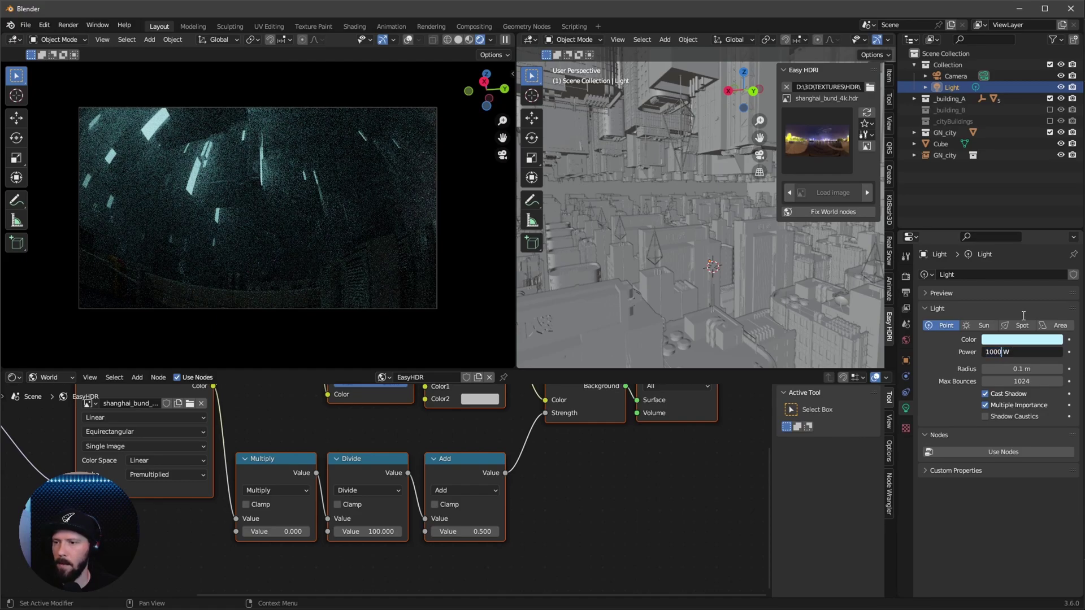
text(00)
key(Return)
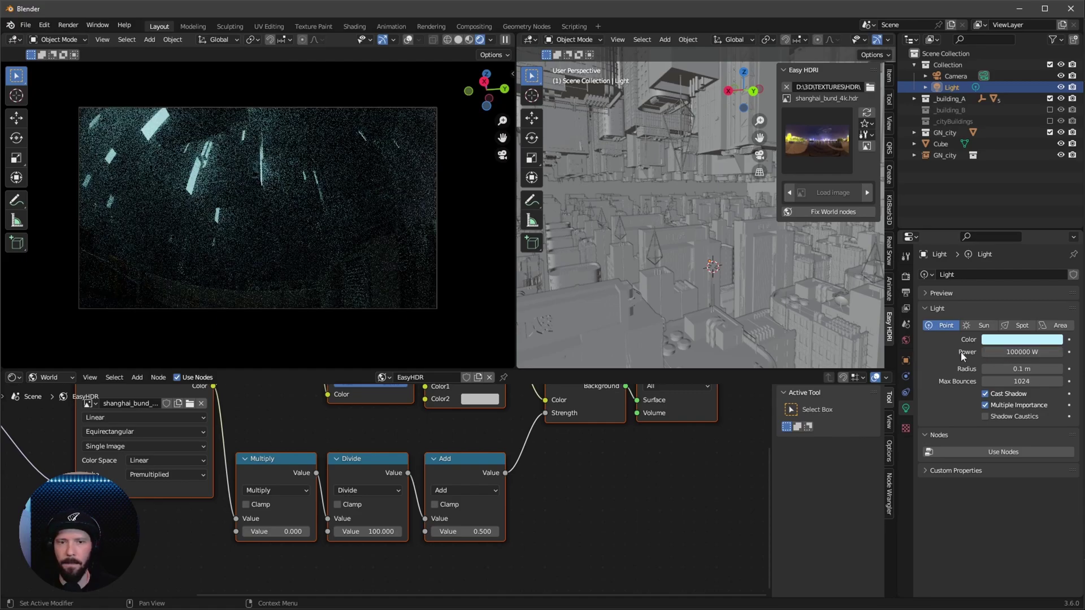
- Make it a square area light 50 m across
click(1059, 326)
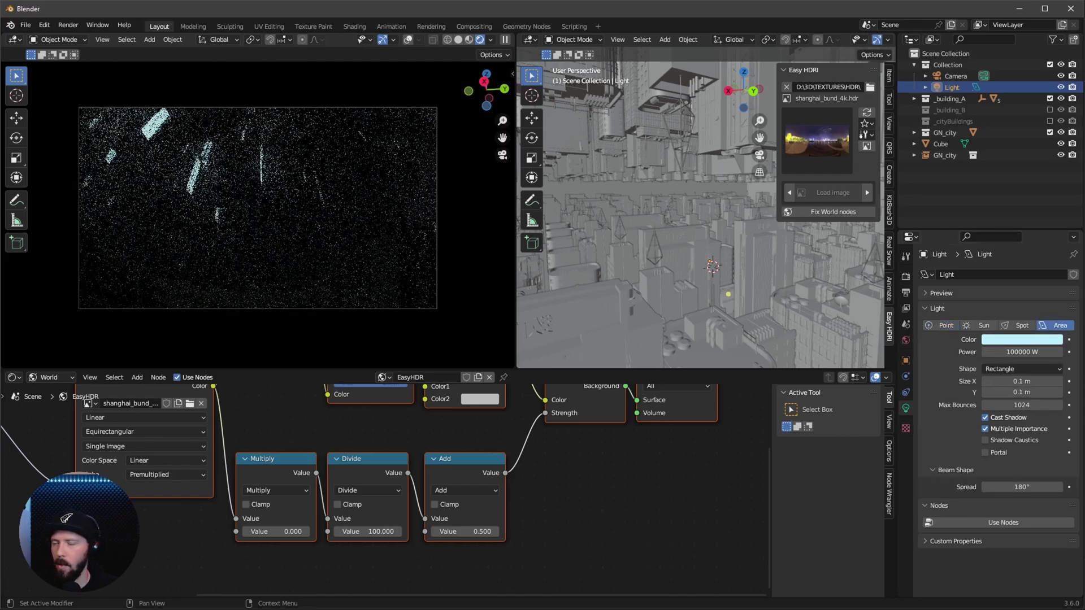
click(1011, 369)
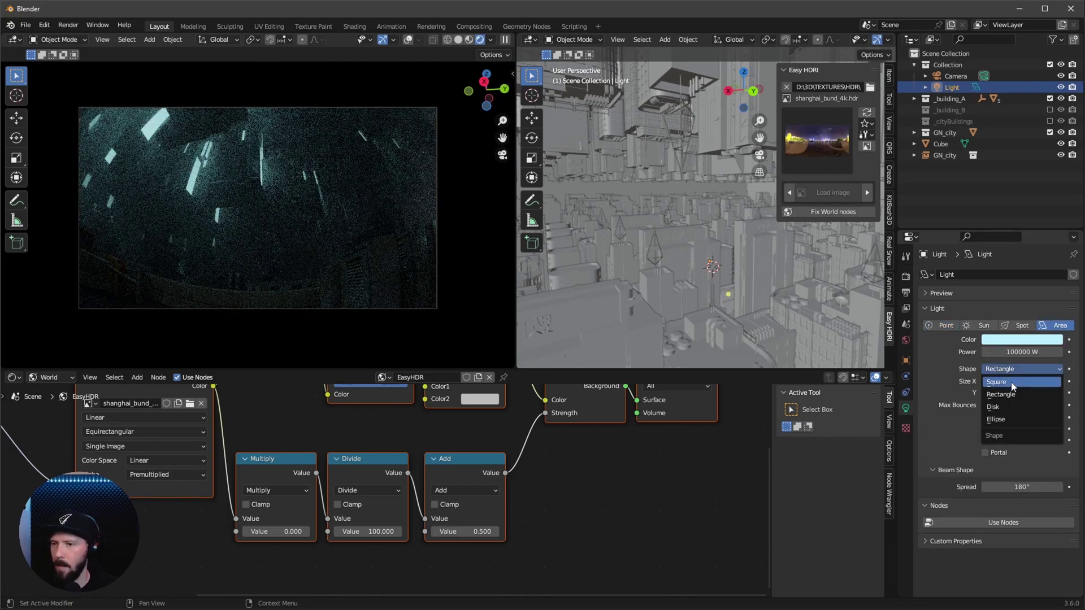
click(1011, 382)
click(1028, 383)
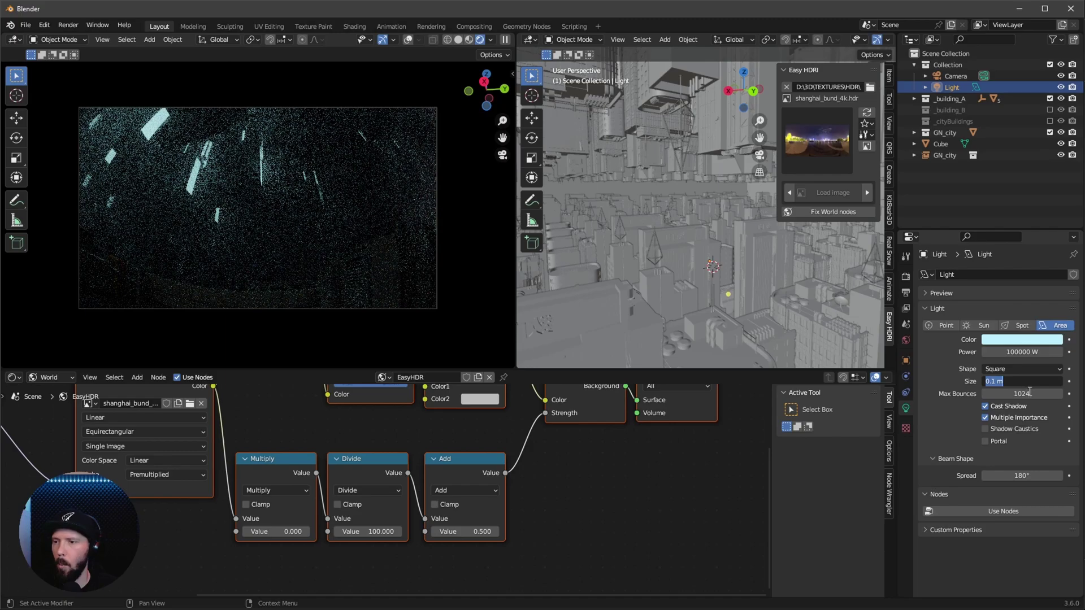
text(50)
key(Return)
middle_drag(734, 265, 802, 243)
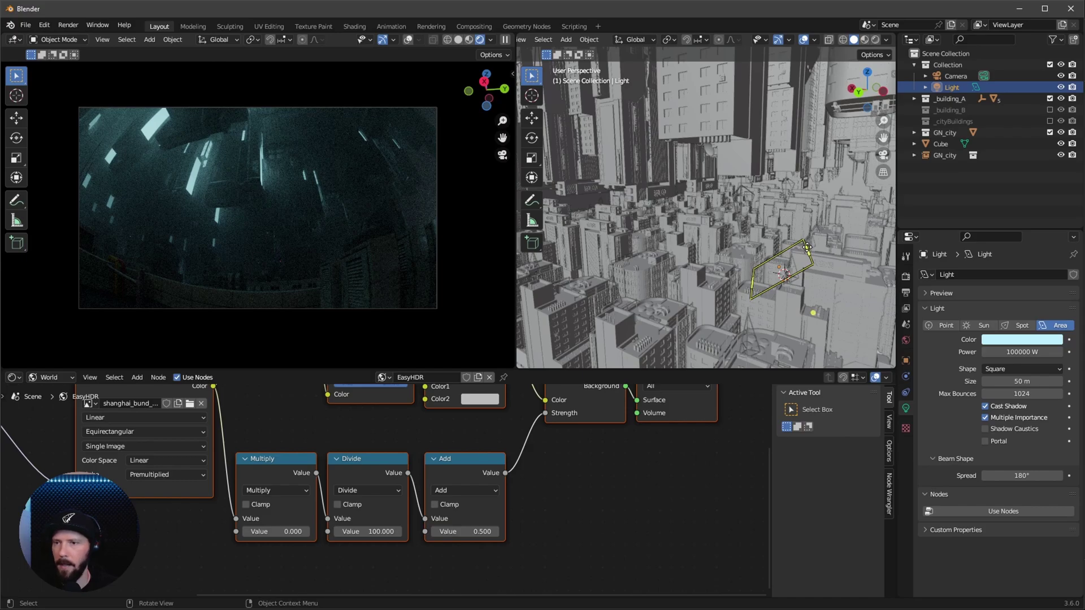
- In the side panel, move the light to -54.6, 76, 103 m
key(n)
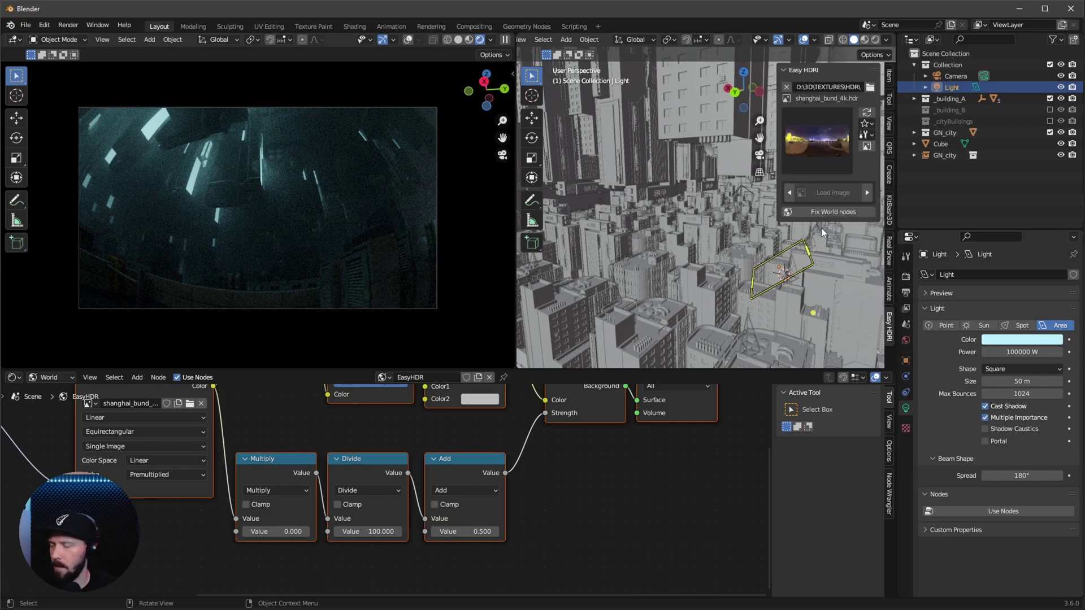
click(890, 78)
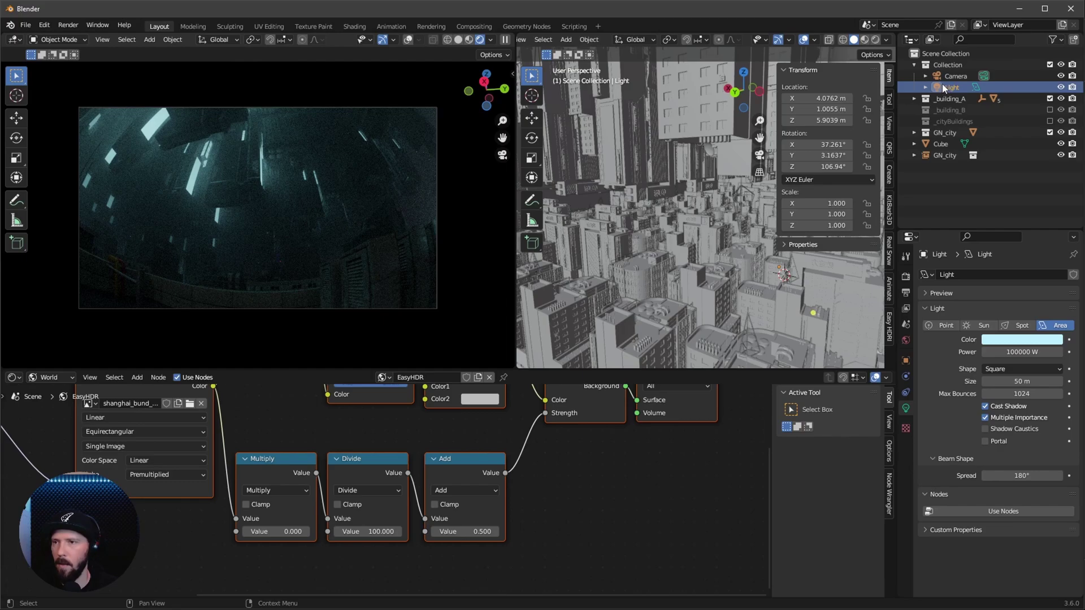
click(838, 100)
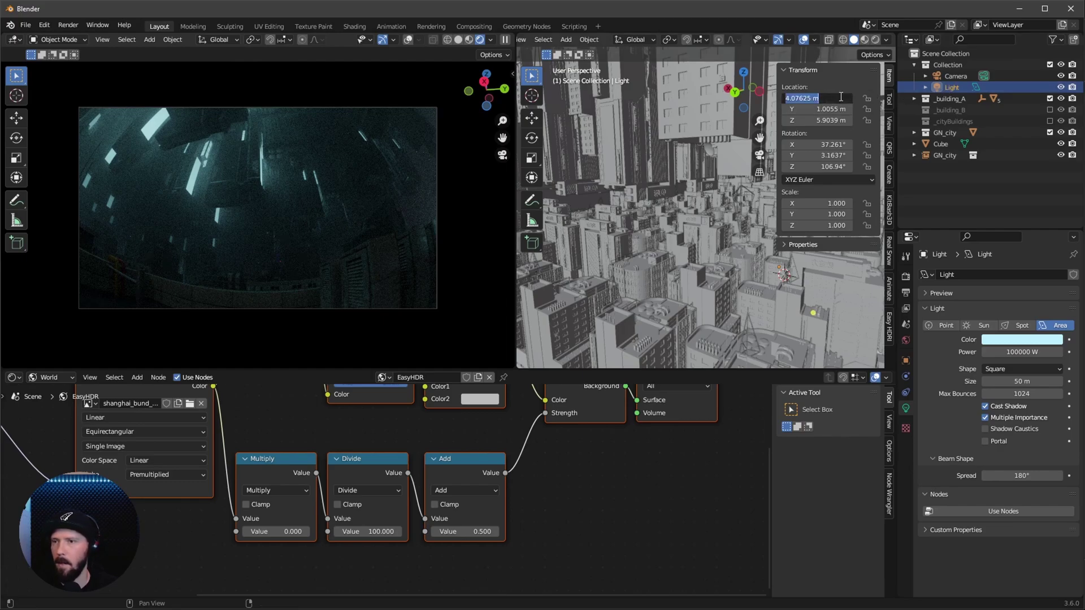
key(BackSpace)
text(-54.6)
key(Tab)
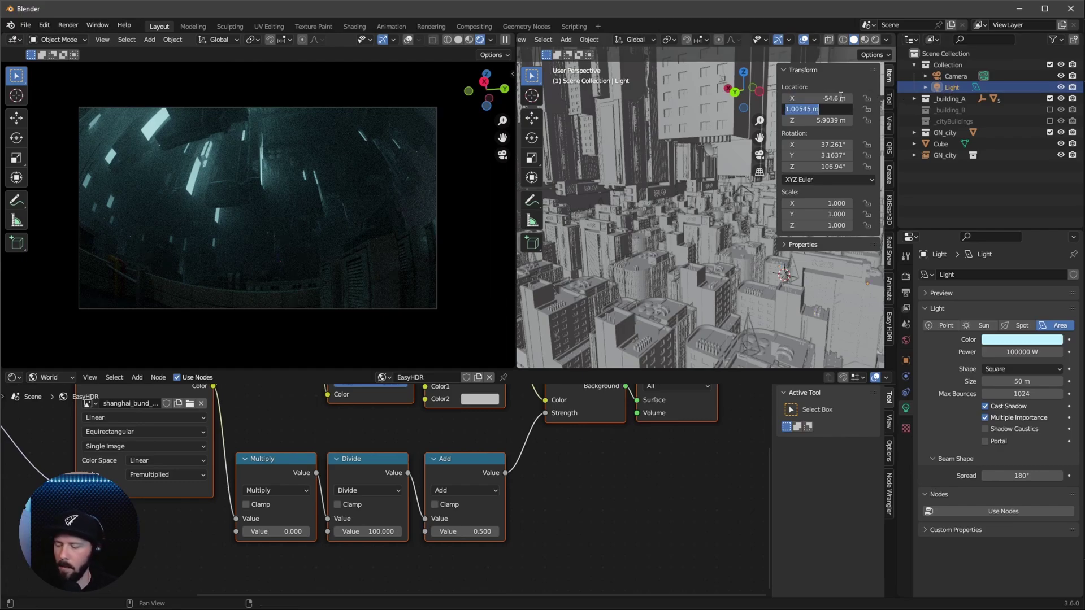
text(76)
key(Tab)
text(103)
key(Tab)
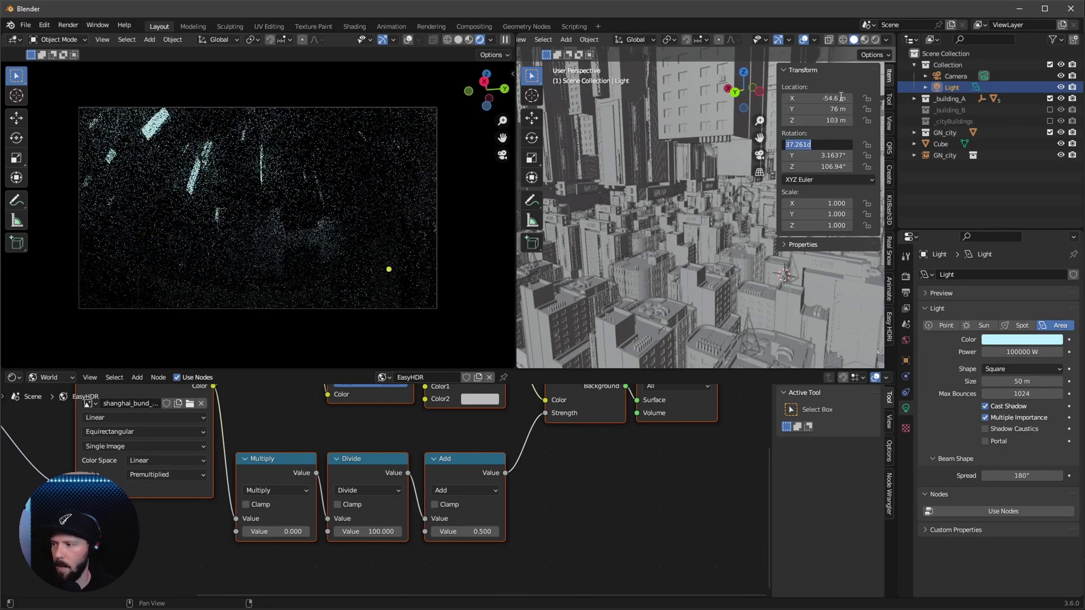
- Reset the light's rotation to 0° on all three axes
text(0)
key(Tab)
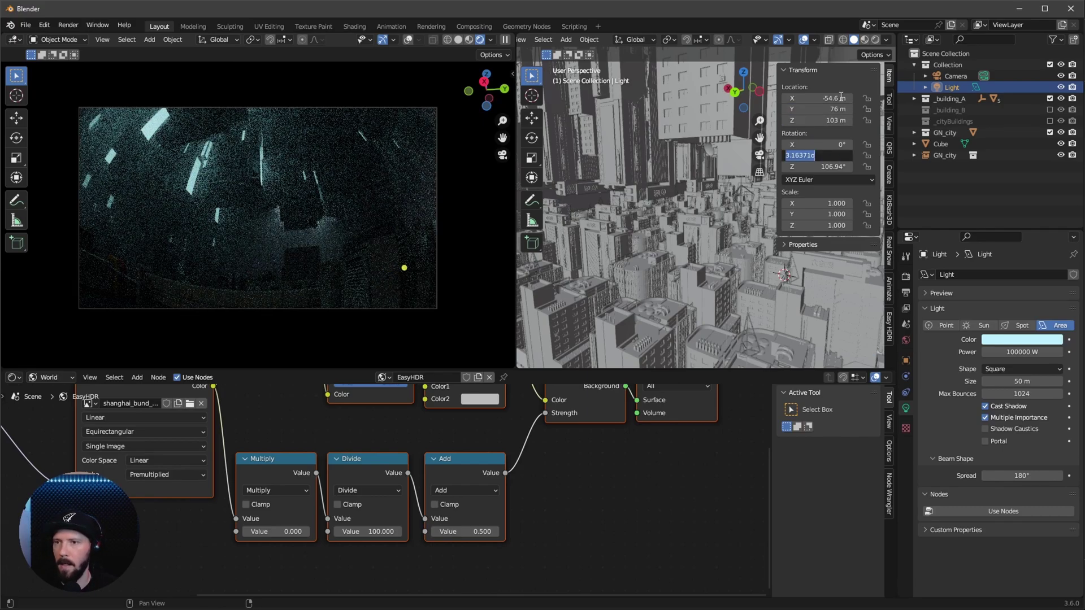
text(0)
key(Tab)
text(0)
key(Return)
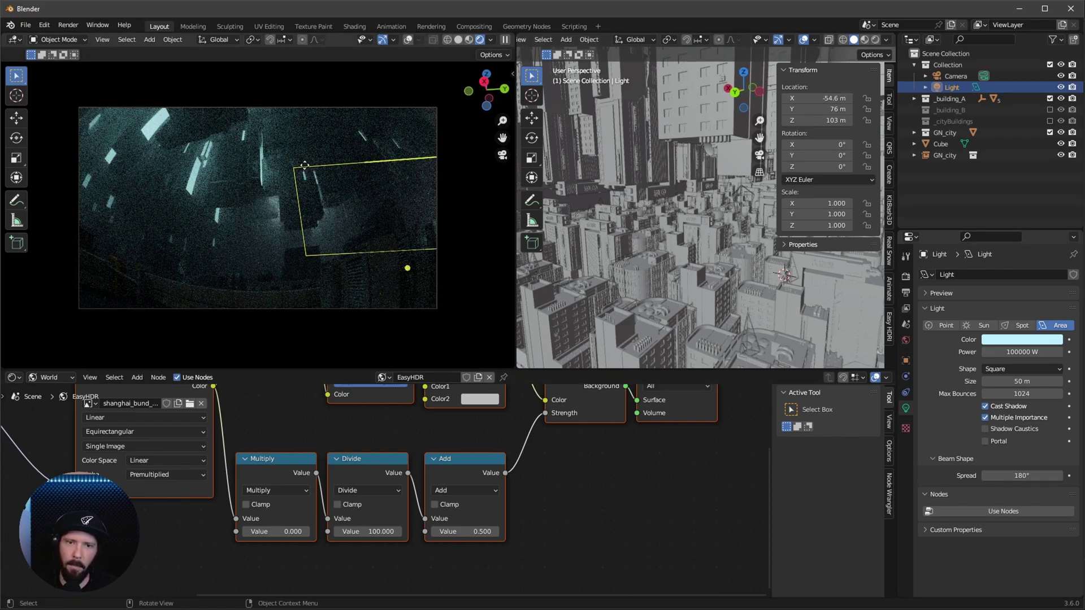
key(g)
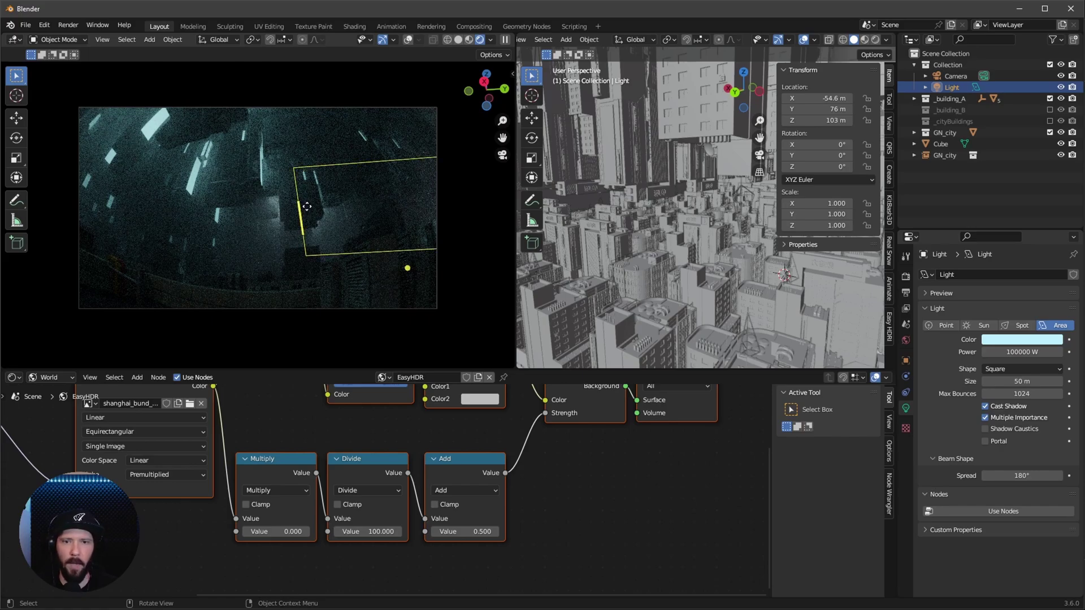
key(Escape)
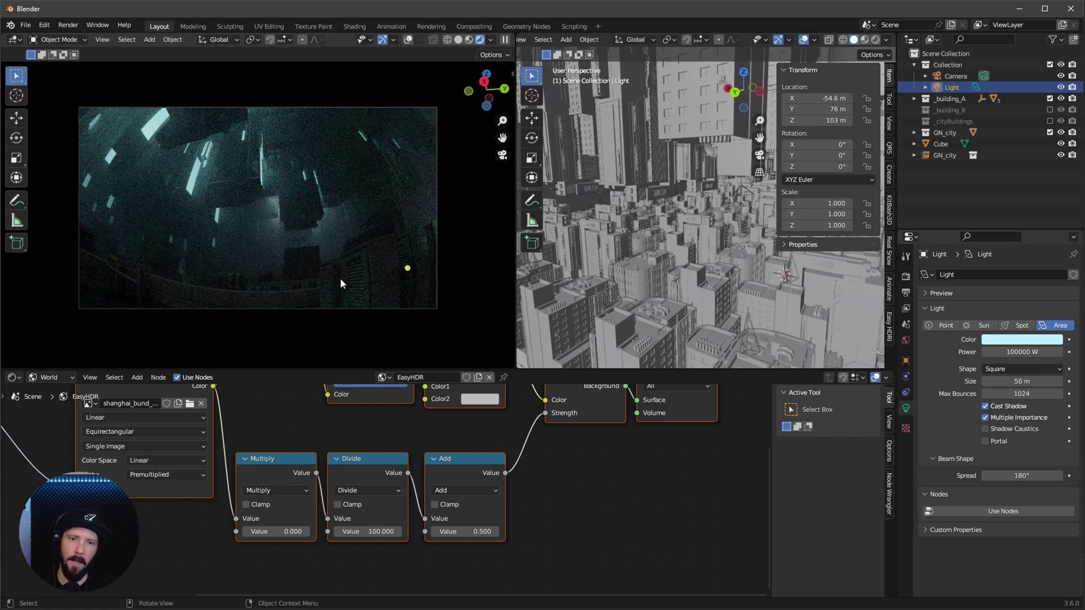
- Move the Light to the scene root and duplicate it in place
drag(965, 197, 965, 219)
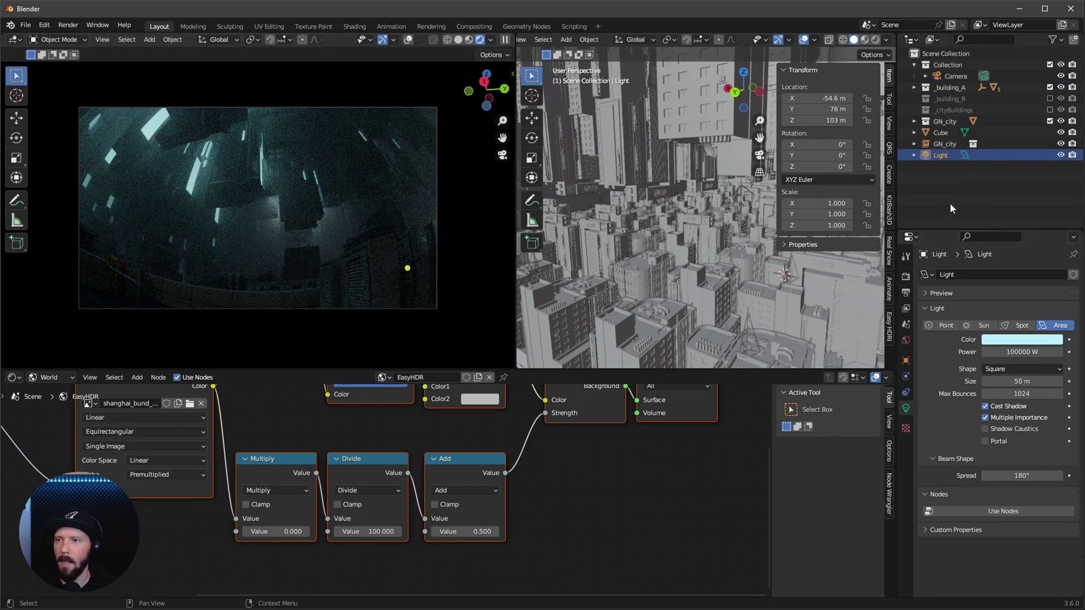
key(shift+d)
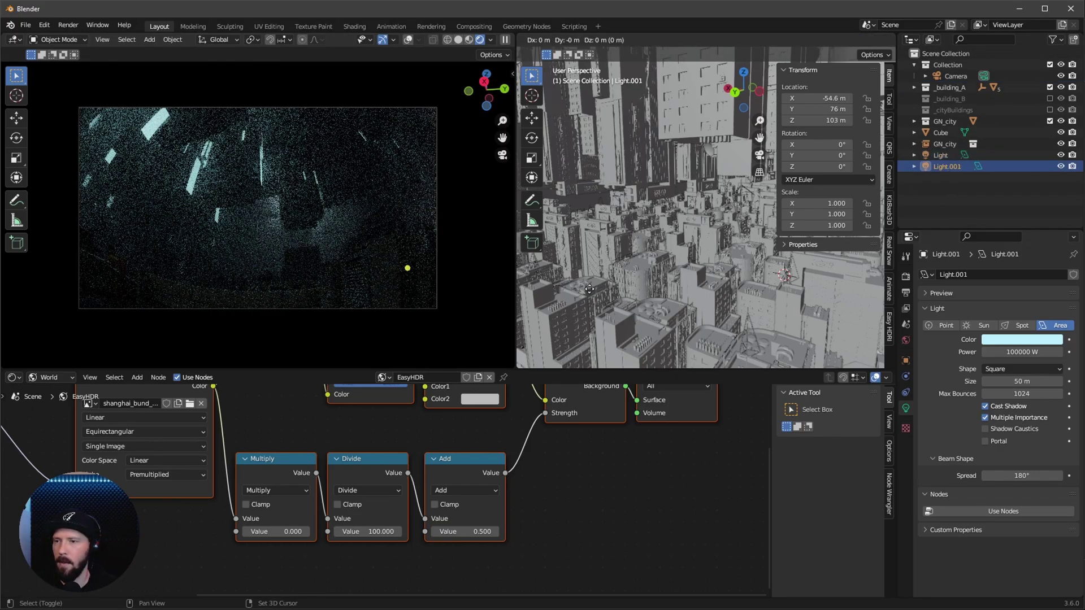
right_click(590, 287)
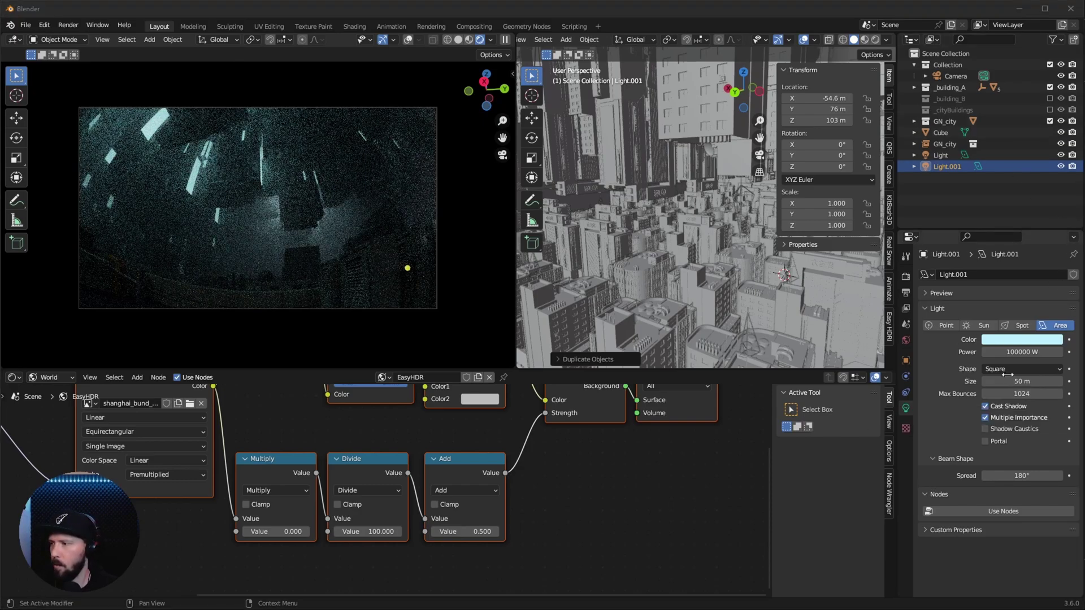
- Set the copy's power to 1 MW and its size to 100 m
click(1014, 353)
click(1008, 352)
text(0)
key(Return)
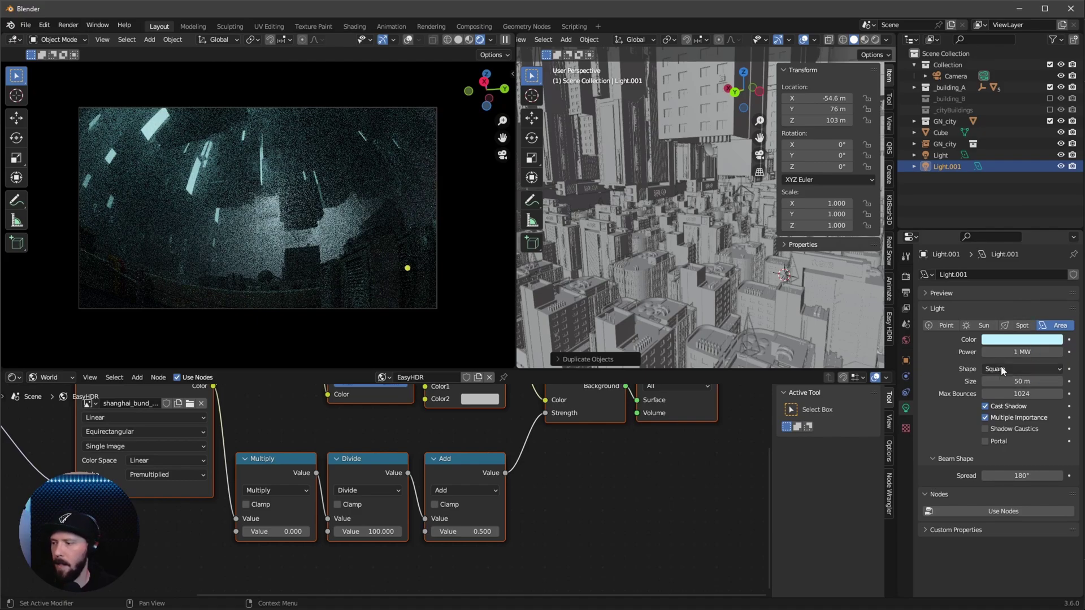
click(1022, 383)
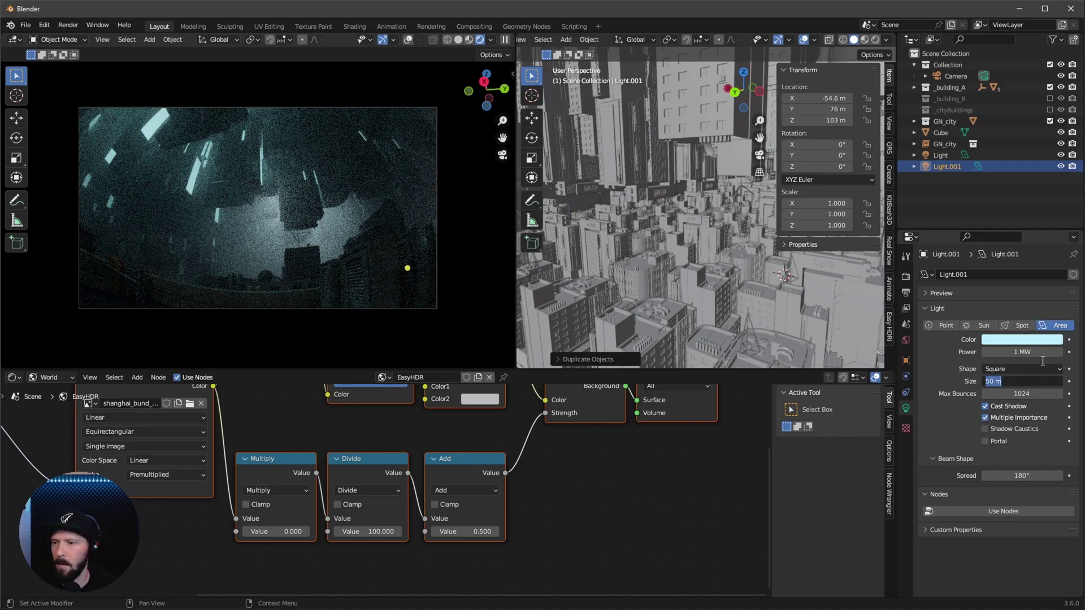
text(100)
key(Return)
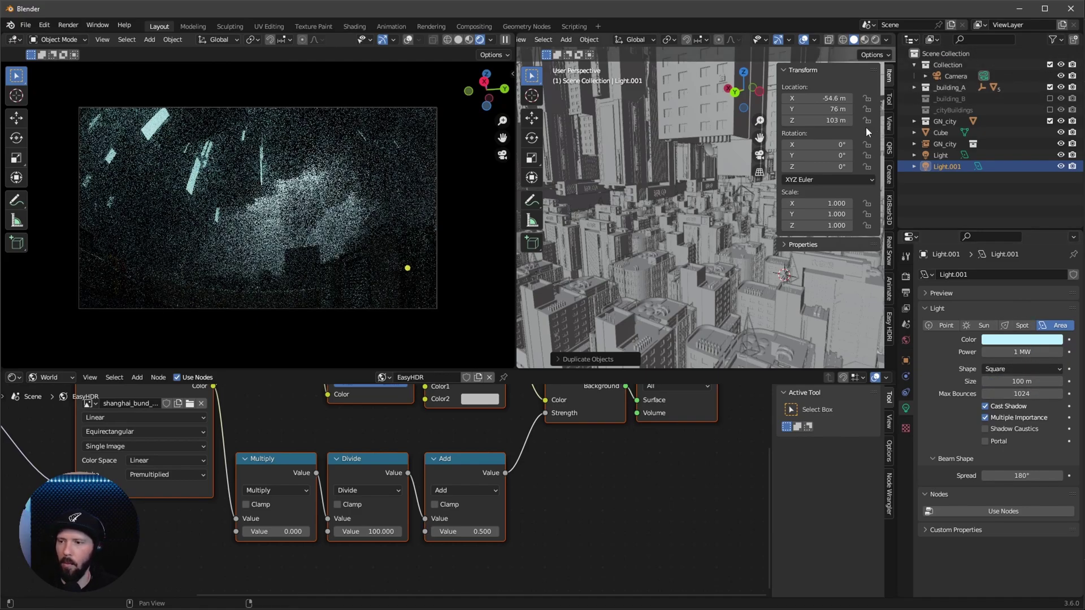
- Place the copy at -60, 33, 20 m and rotate it 180° on X
click(832, 100)
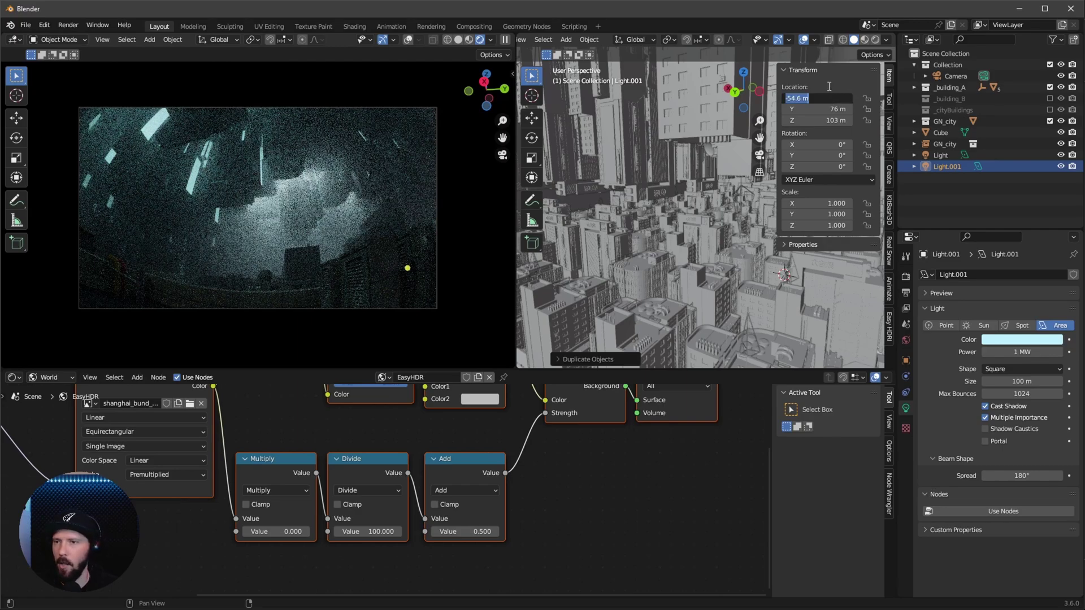
key(BackSpace)
text(-60)
key(Tab)
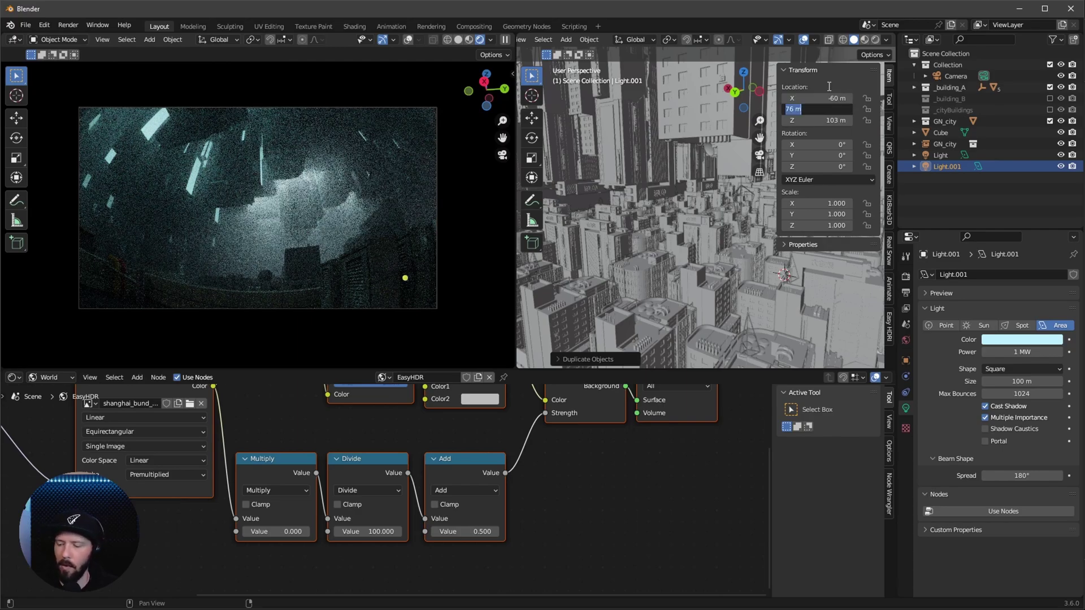
text(33)
key(Tab)
text(20)
key(Return)
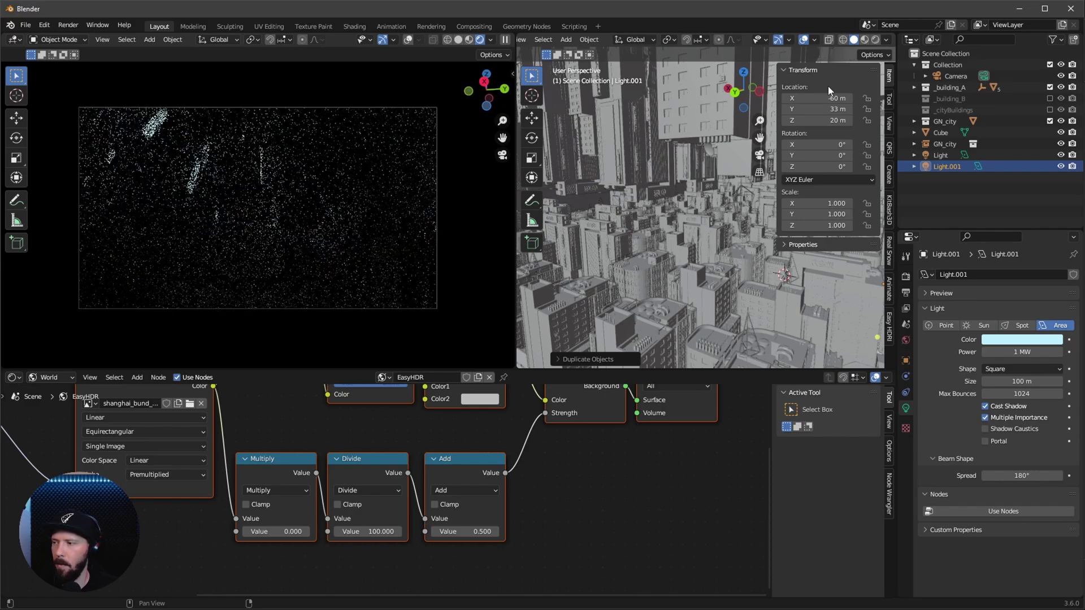
click(841, 121)
key(Tab)
text(180)
key(Return)
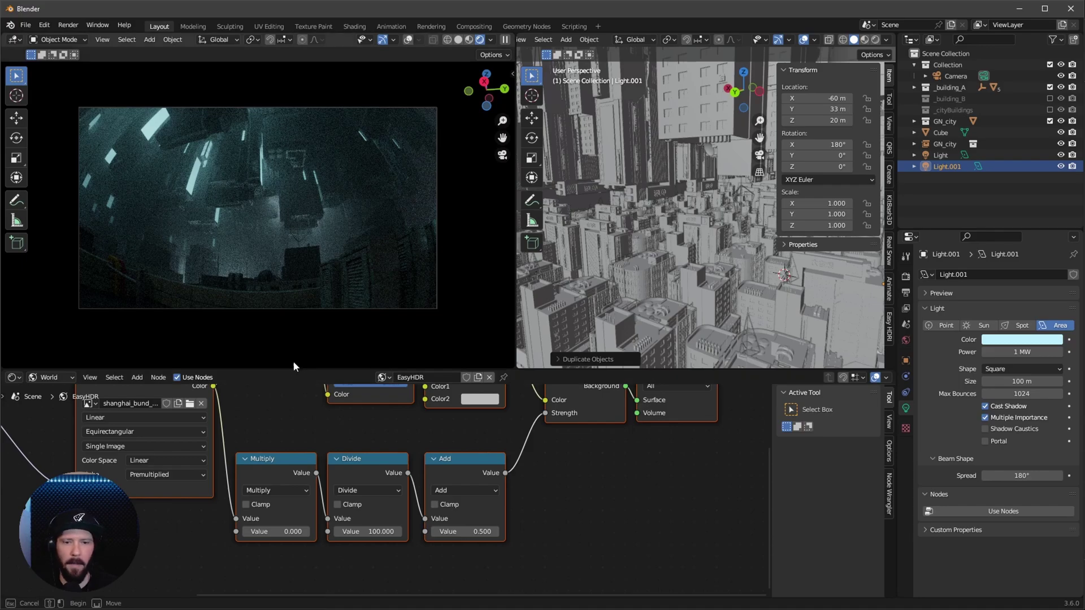
- From the Asset Browser's People category, drag RUST_3d_Low into the scene
click(15, 377)
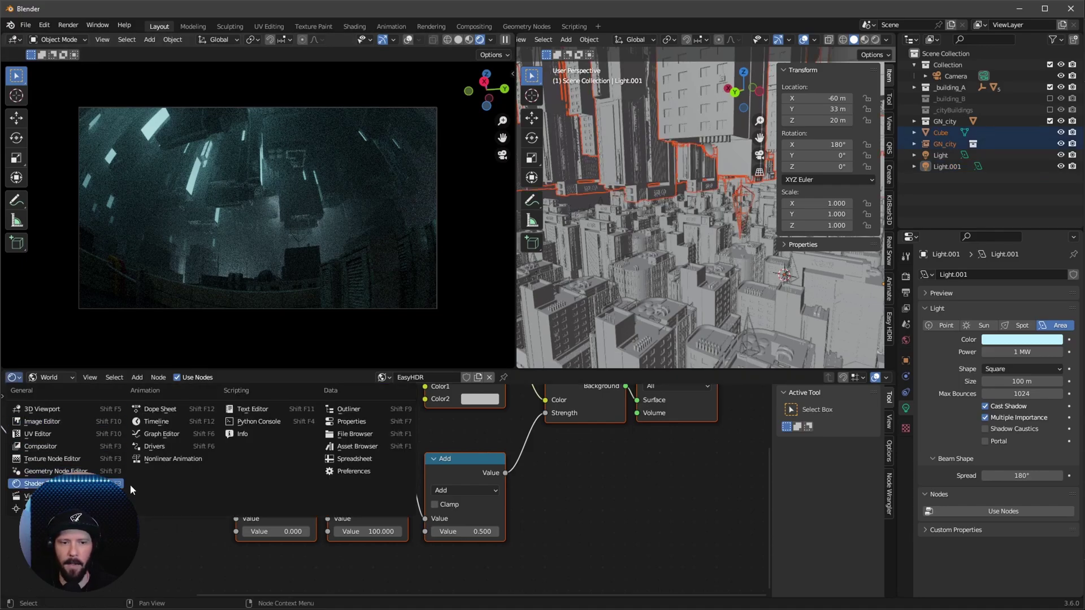
click(373, 448)
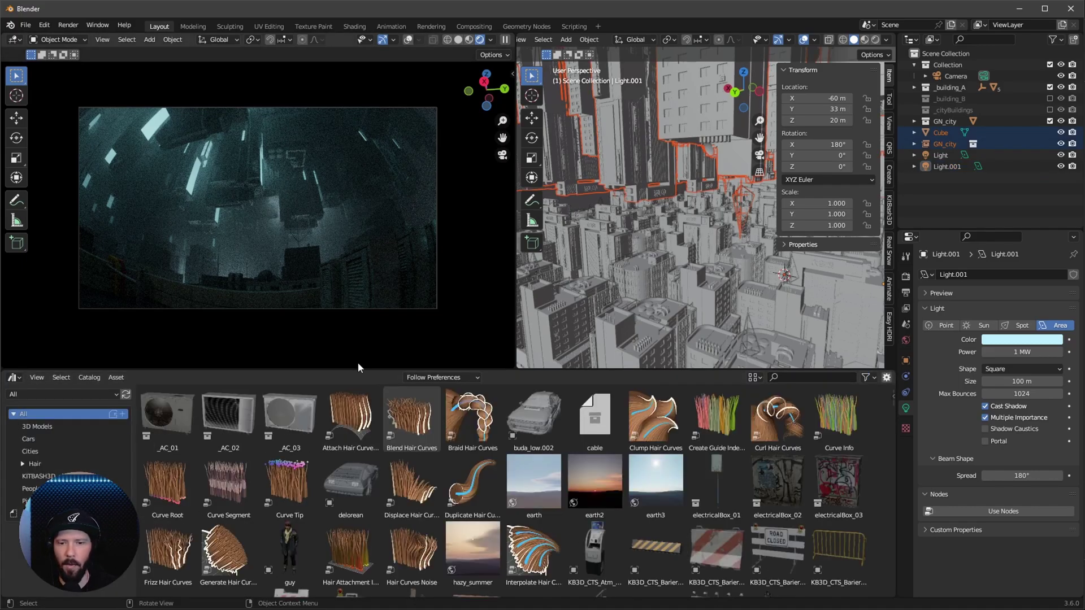
click(31, 489)
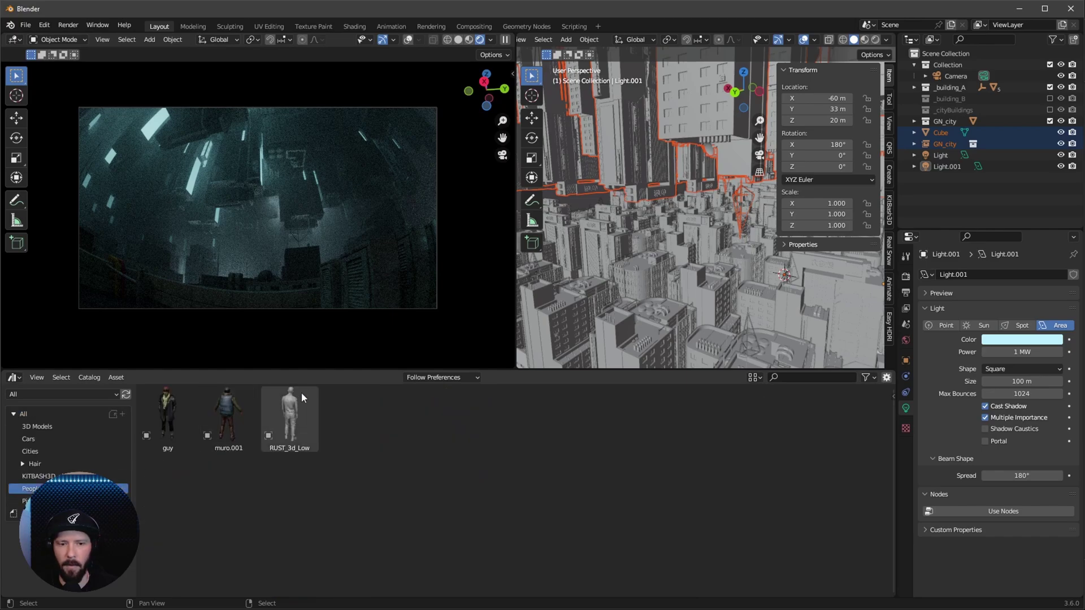
drag(289, 421, 199, 299)
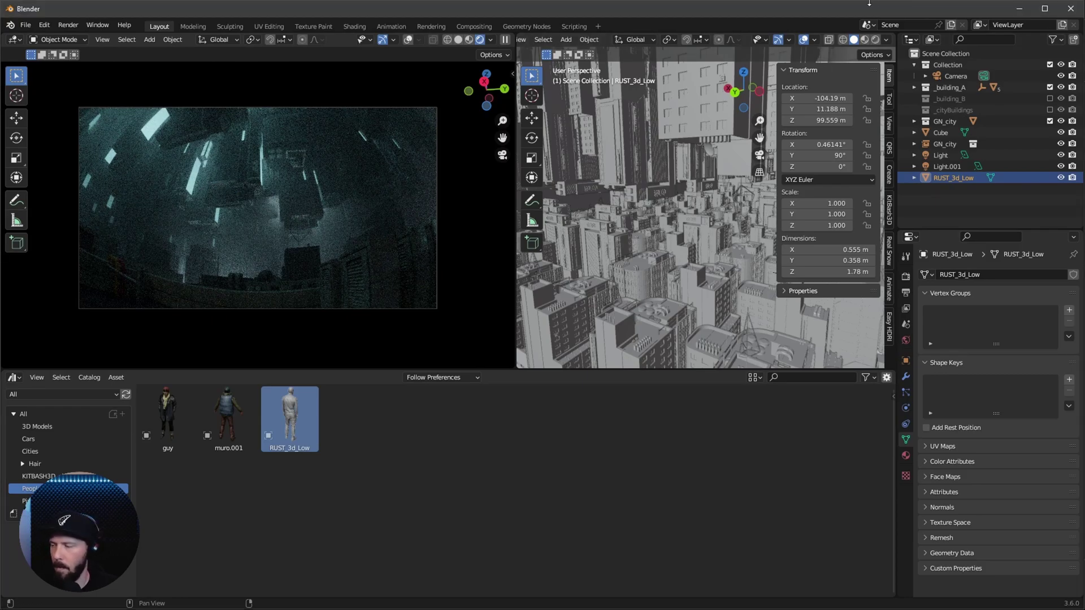
- Position the character at 57, 53.5, 44.6 m with rotation 0, 0, 122°
click(830, 98)
text(57)
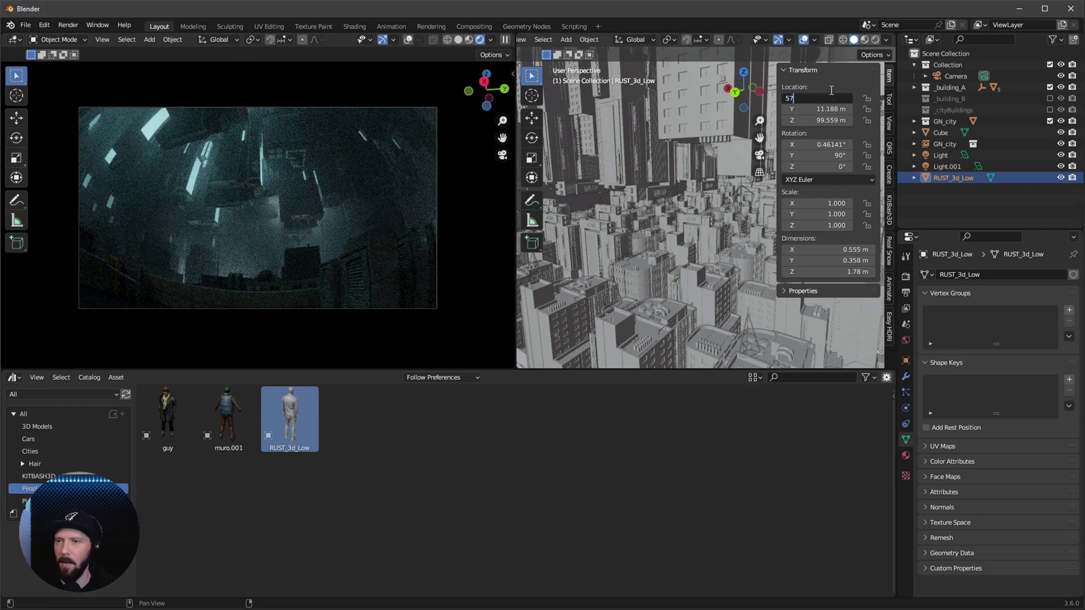
key(Tab)
text(53.5)
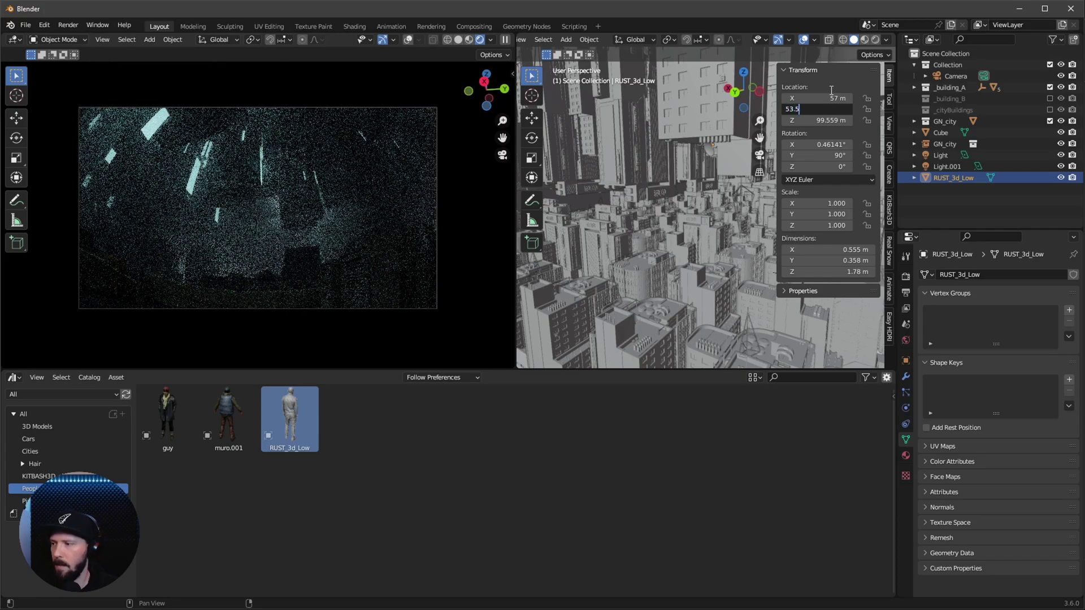
key(Tab)
text(44.6)
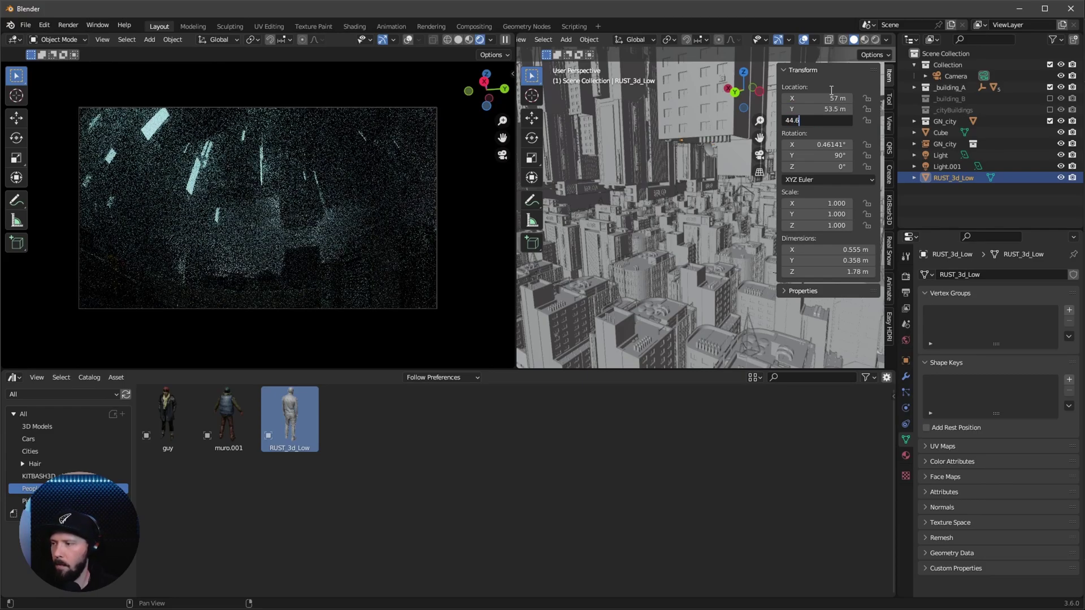
key(Tab)
text(0)
key(Tab)
text(0)
key(Tab)
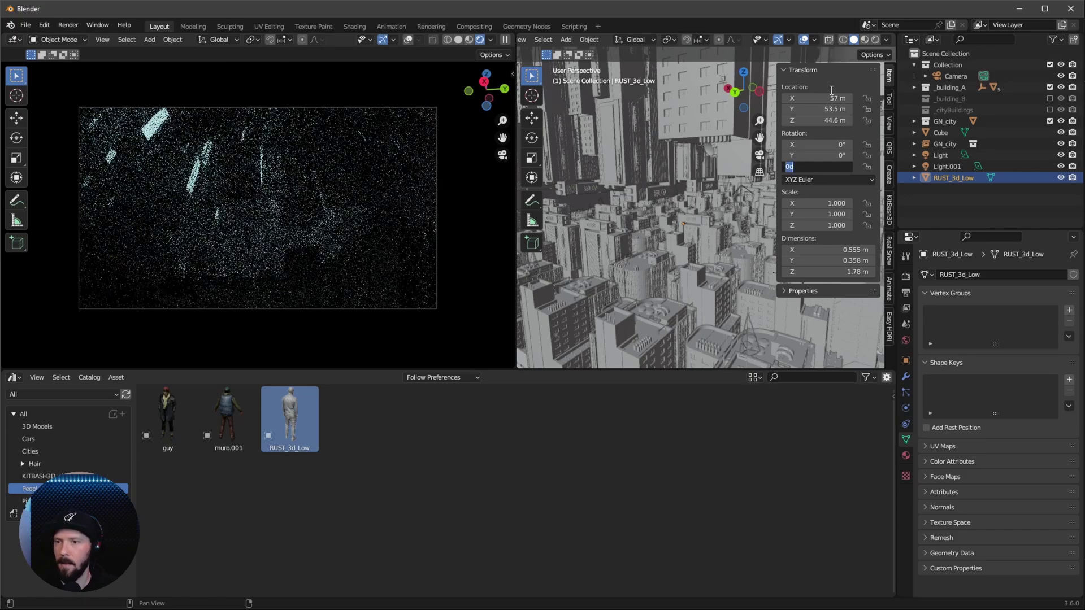
text(122)
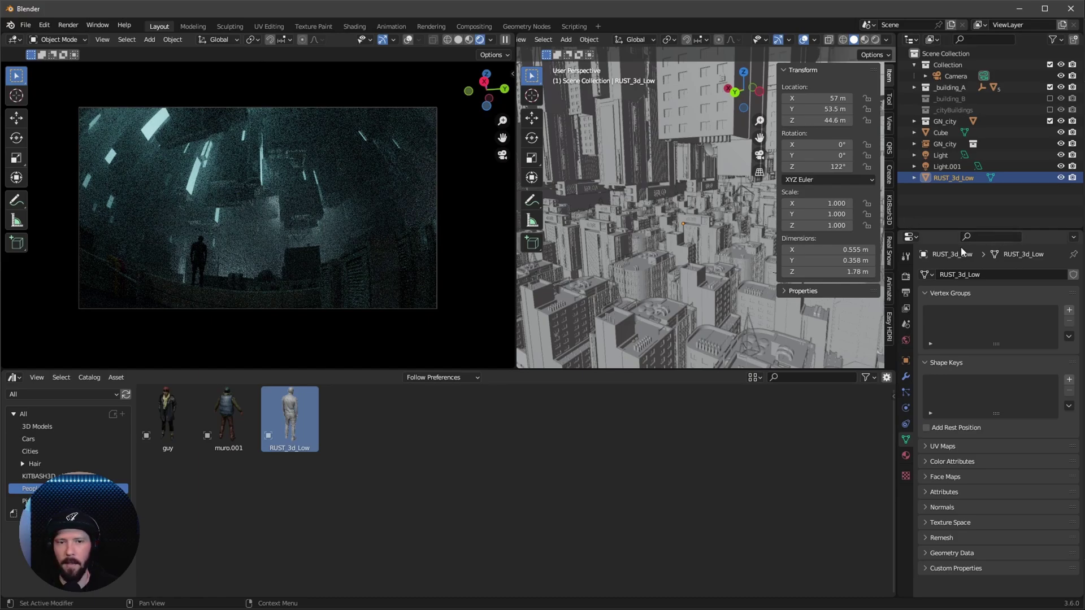
- Set the Color Management Look to High Contrast in Render Properties
click(906, 277)
click(924, 322)
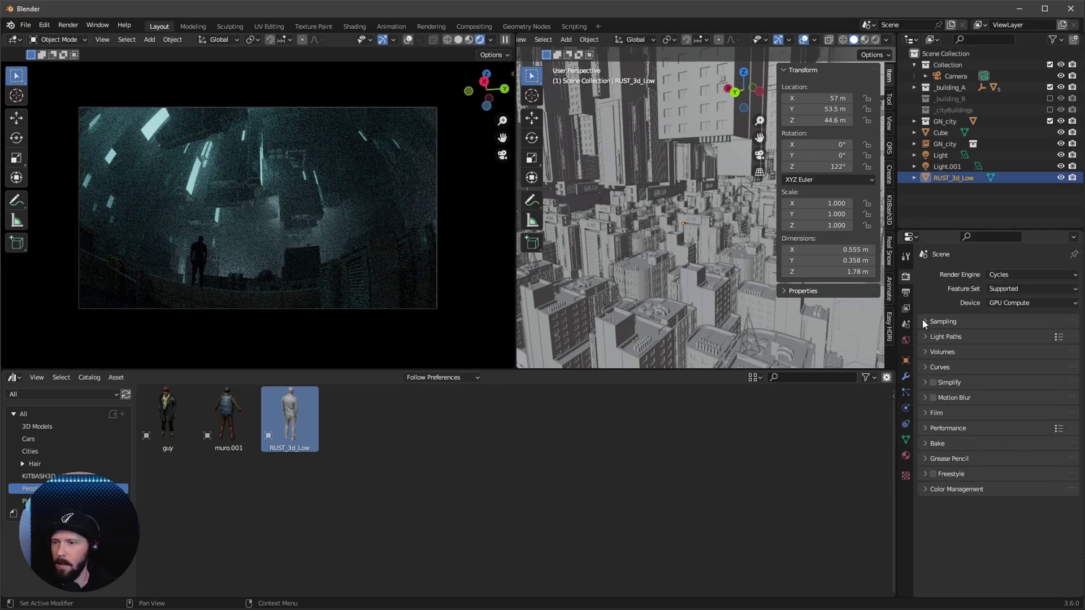
click(929, 492)
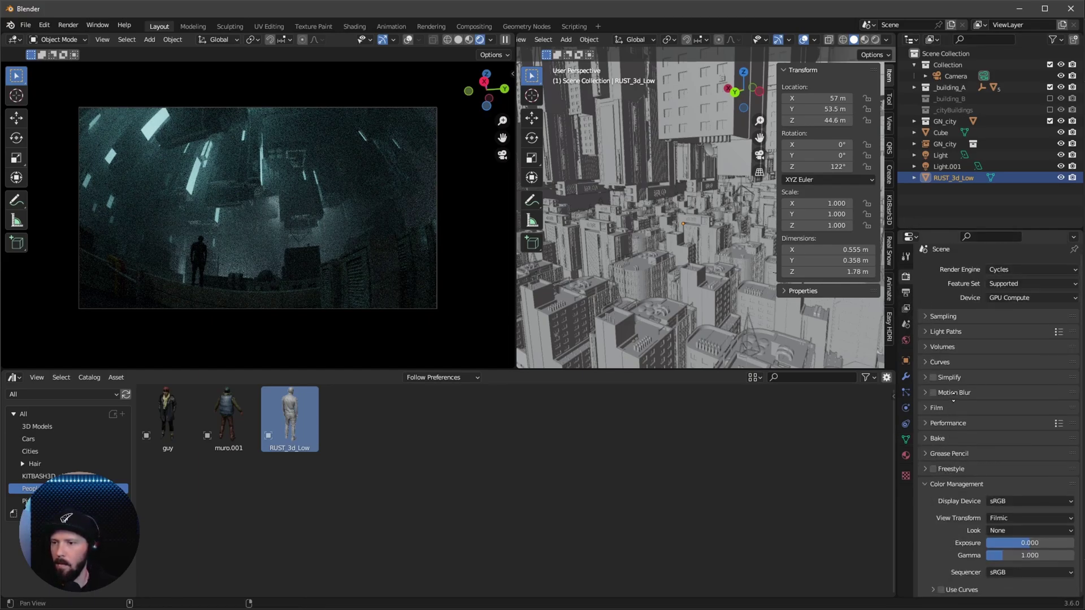
click(1037, 531)
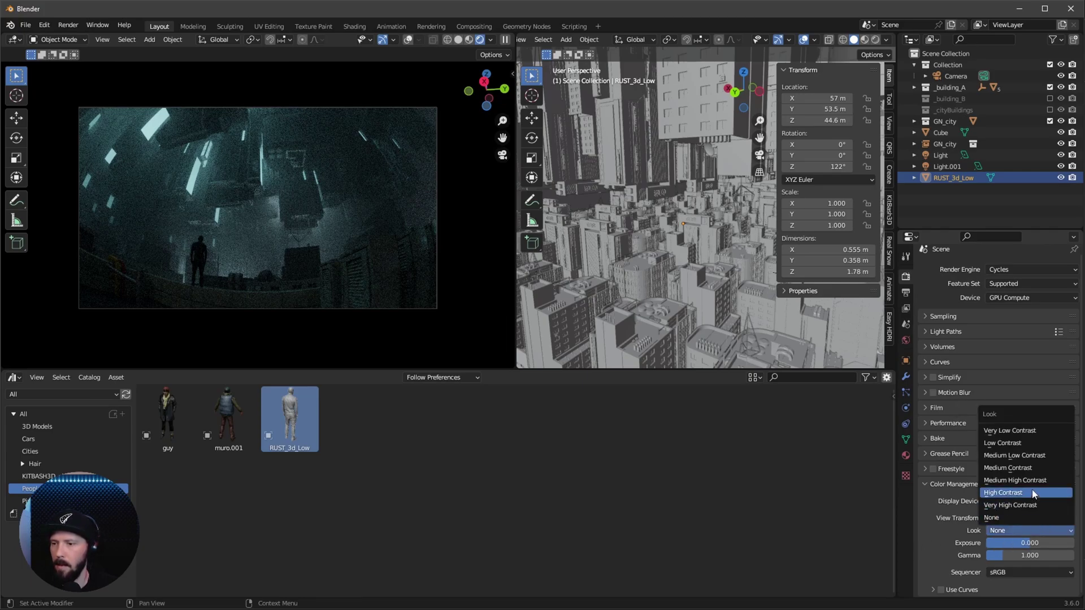
click(1036, 494)
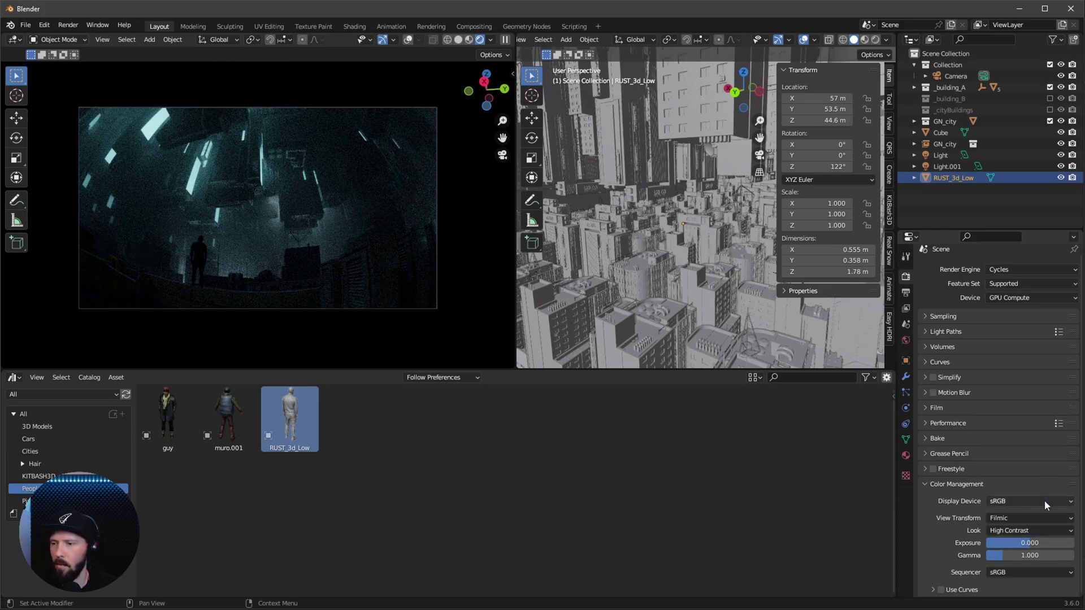